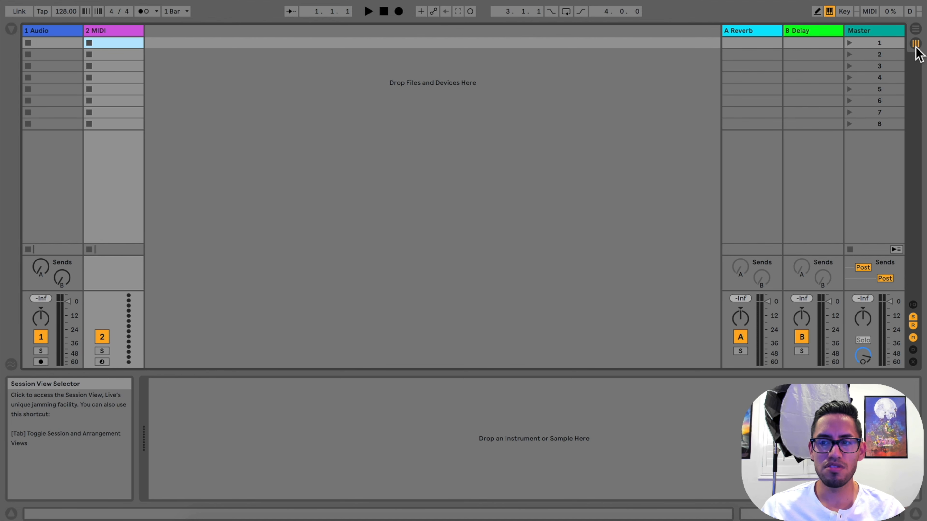
Look at the set in Arrangement View and return to Session View
left_click(916, 30)
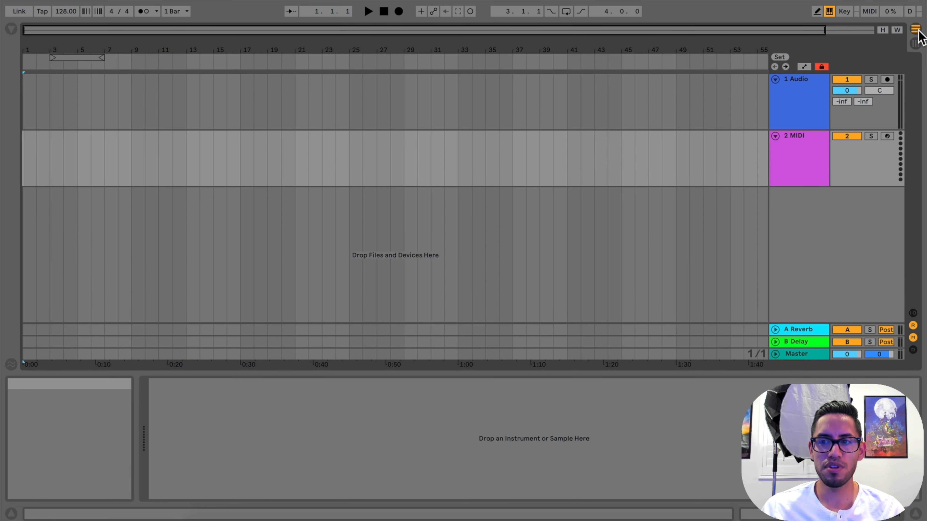
left_click(916, 44)
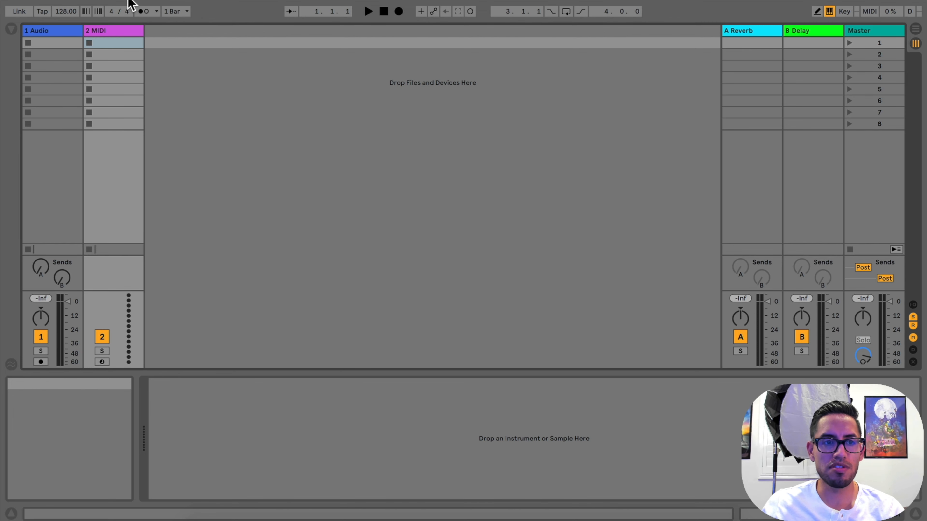
Open the Preferences window and show its Look/Feel settings
left_click(40, 1)
left_click(63, 13)
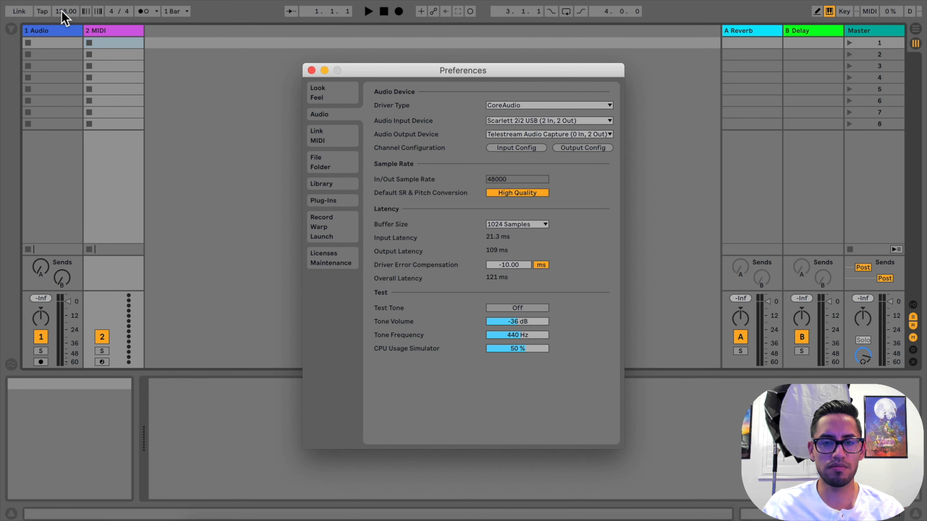
left_click(337, 96)
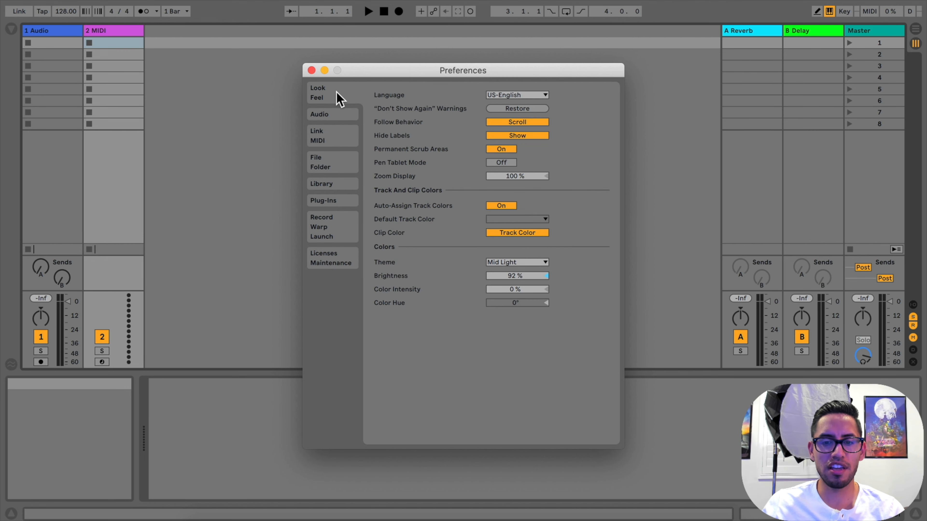
Try the DarkandRed, Logic and Arkv1 themes, and restore the Mid Light theme
left_click(535, 263)
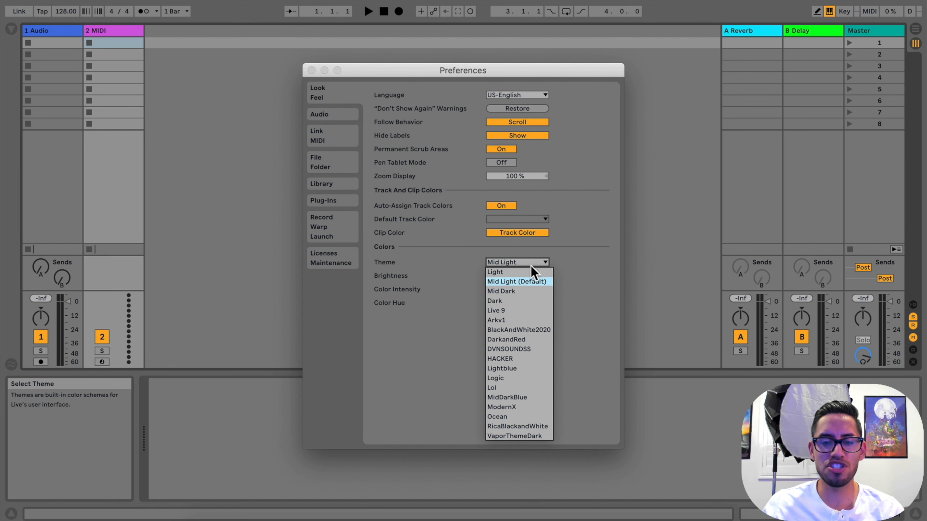
left_click(519, 341)
left_click(517, 264)
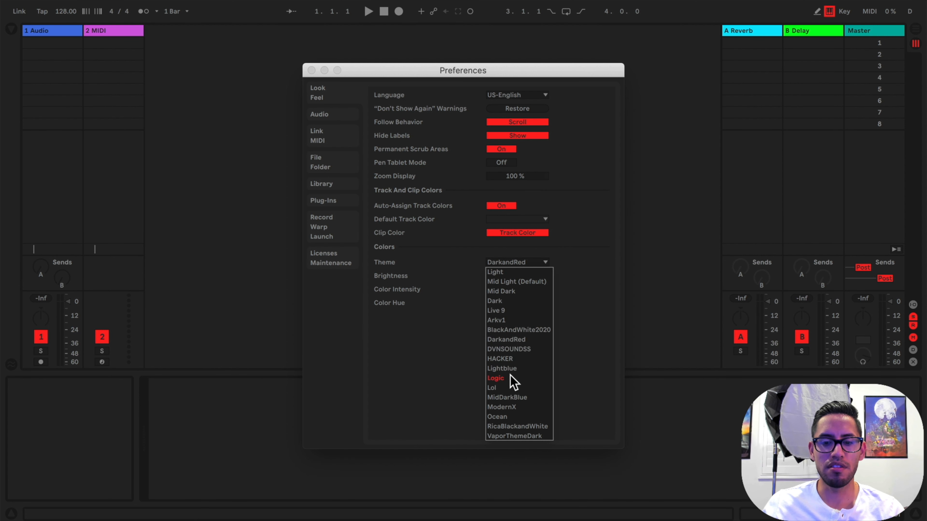
left_click(514, 378)
left_click(515, 264)
left_click(506, 321)
left_click(514, 263)
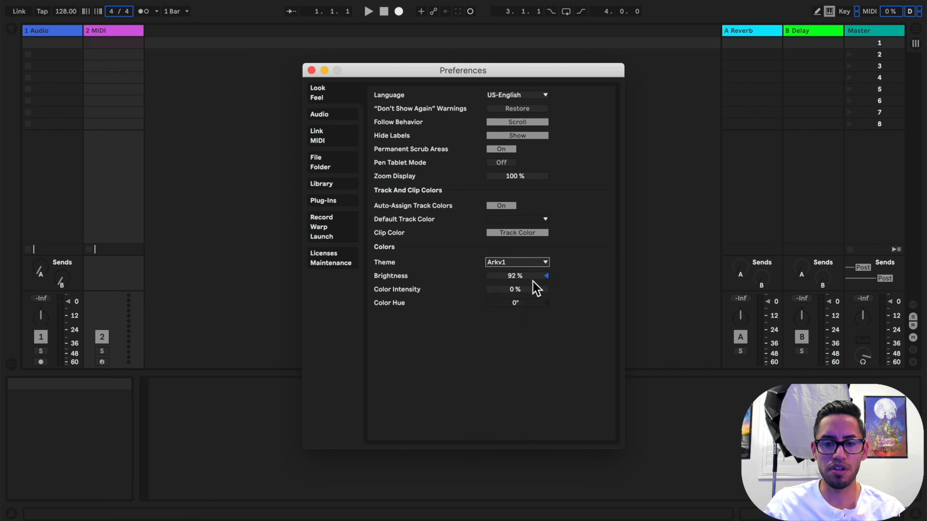
left_click(533, 281)
mouse_move(518, 276)
left_mouse_down()
mouse_move(518, 296)
mouse_move(518, 276)
left_mouse_up()
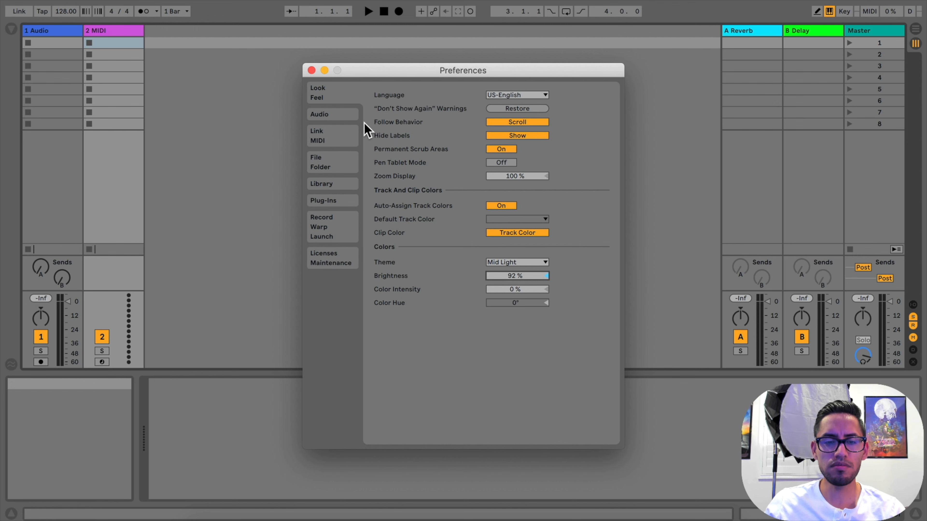
Select CoreAudio as the driver type in the Audio preferences
left_click(344, 117)
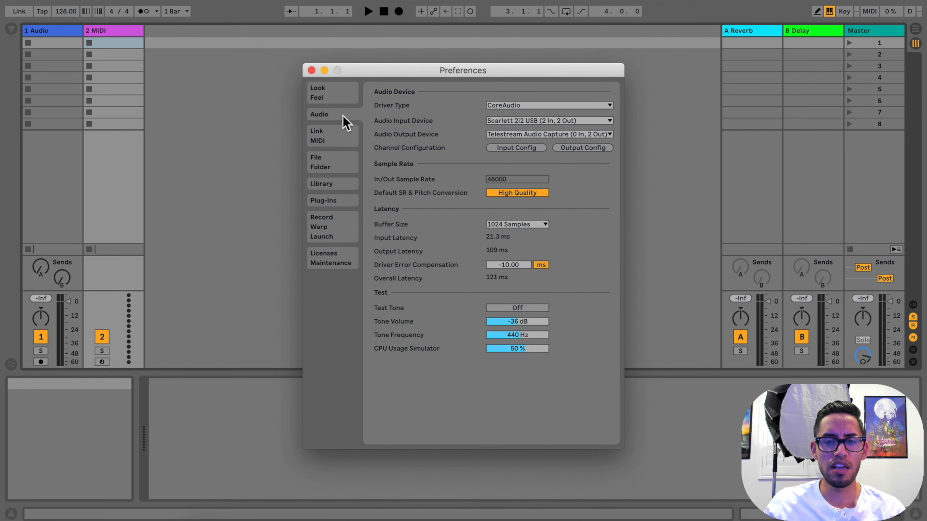
left_click(539, 105)
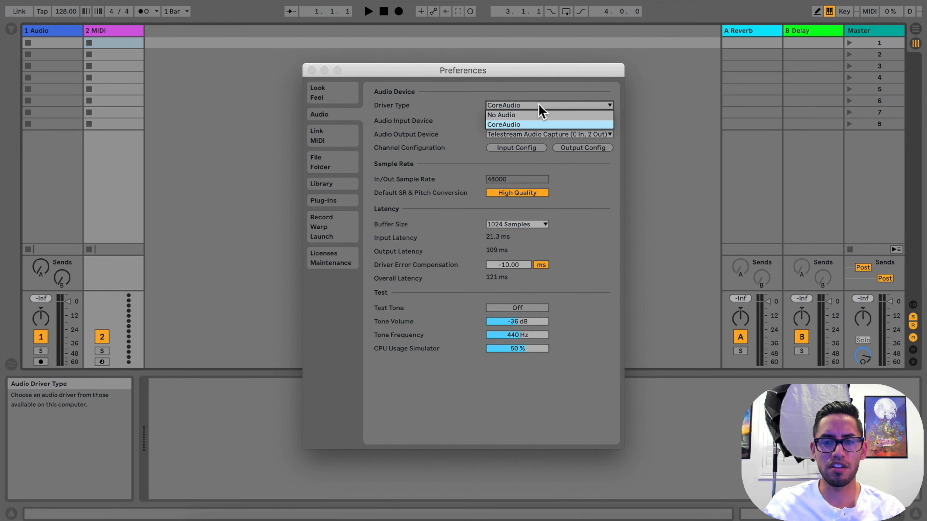
left_click(532, 125)
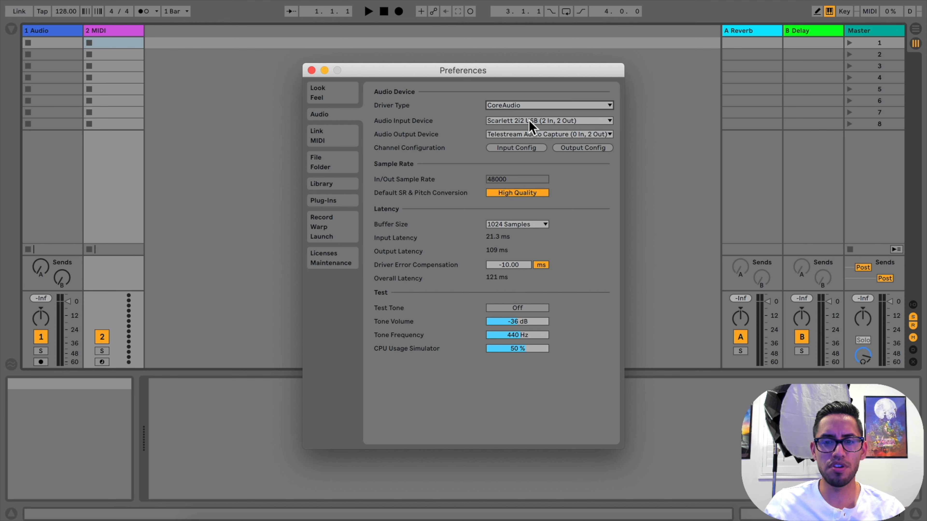
Examine the available audio input and output devices, keeping the current selections
left_click(507, 121)
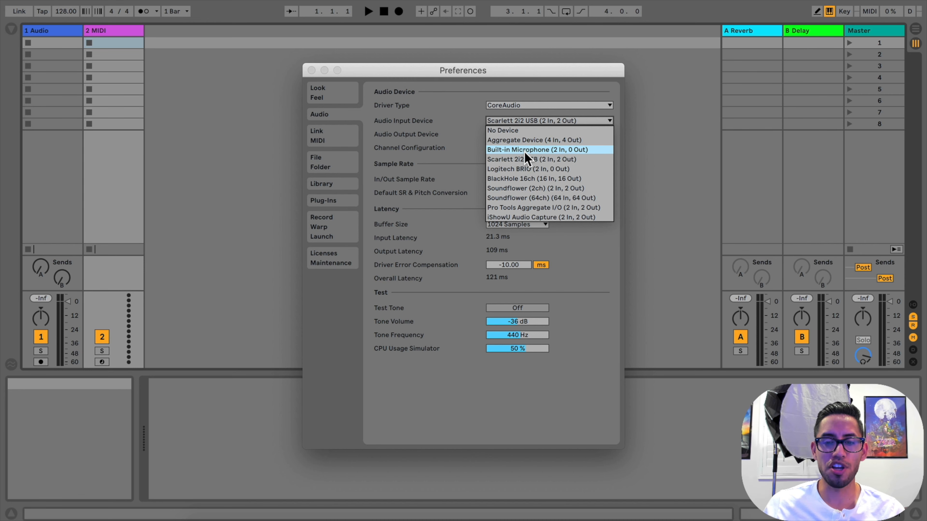
left_click(474, 124)
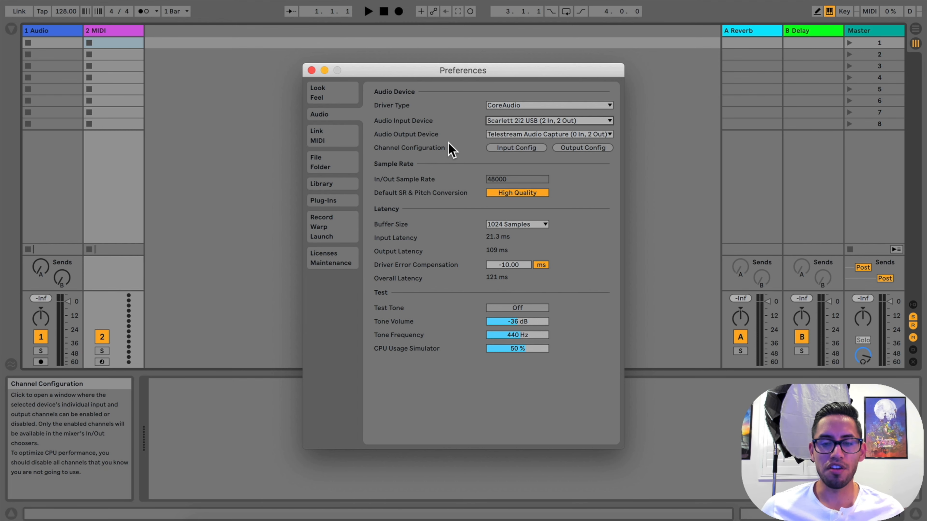
left_click(525, 134)
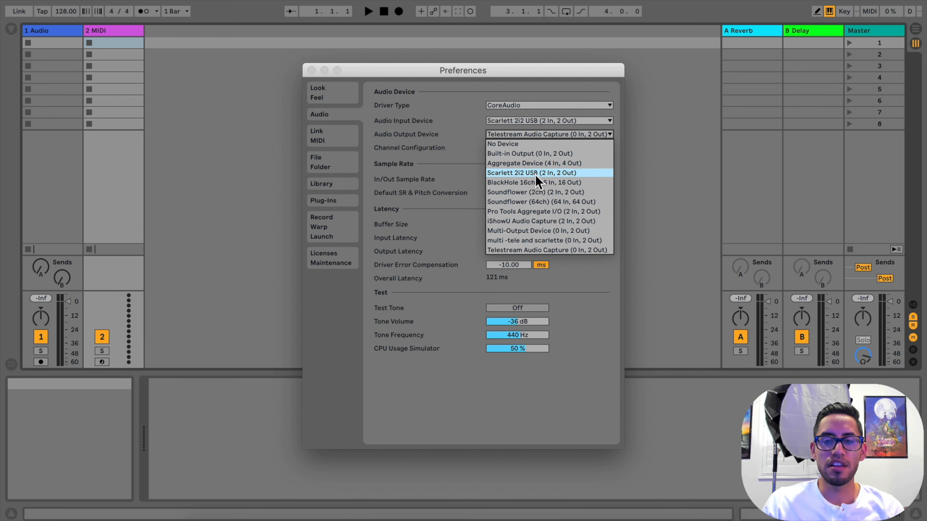
left_click(478, 133)
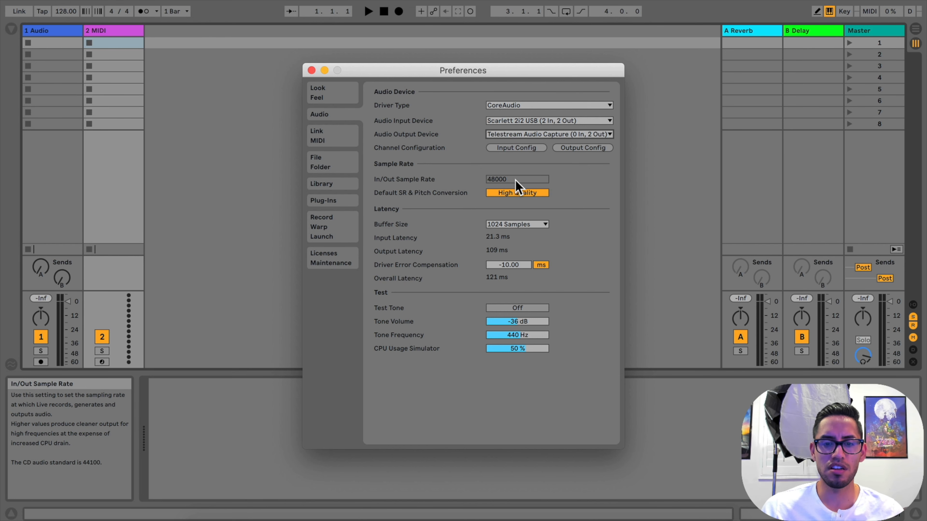
Try a buffer size of 256 samples and return it to 1024 samples
left_click(516, 226)
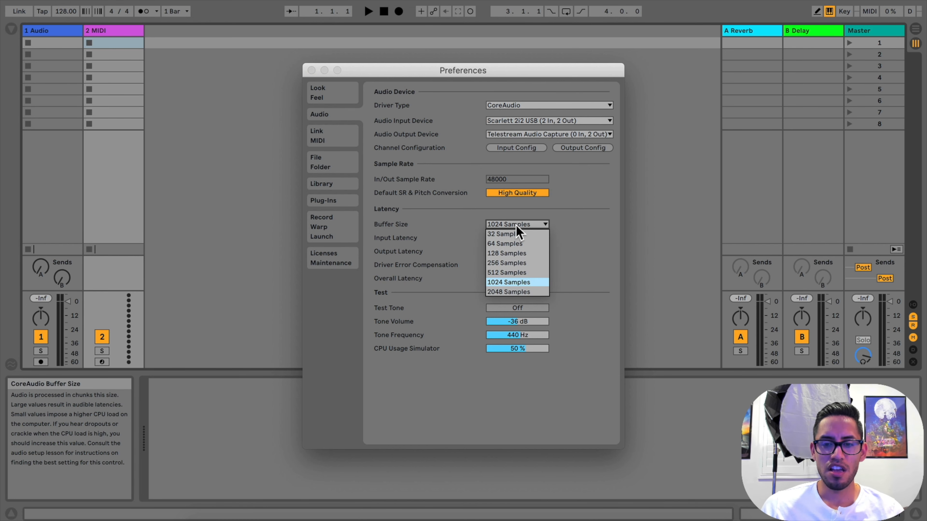
left_click(520, 263)
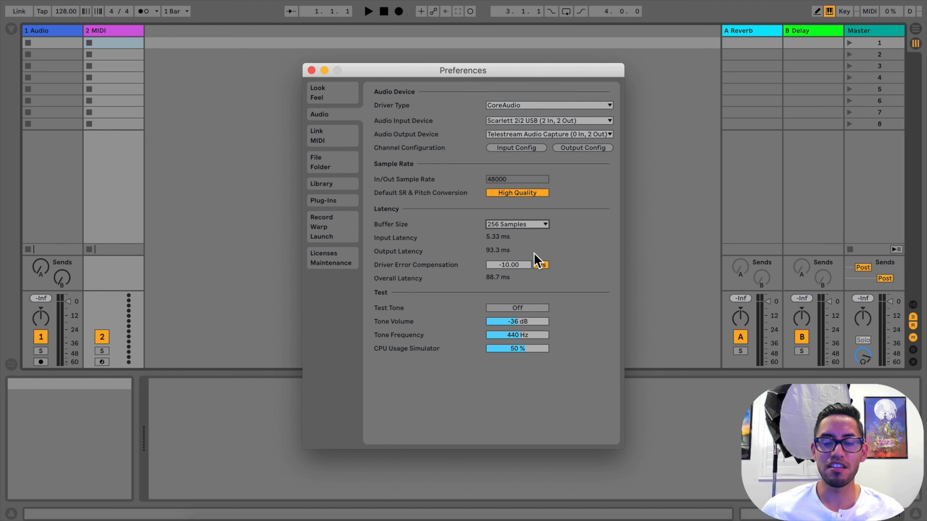
left_click(518, 225)
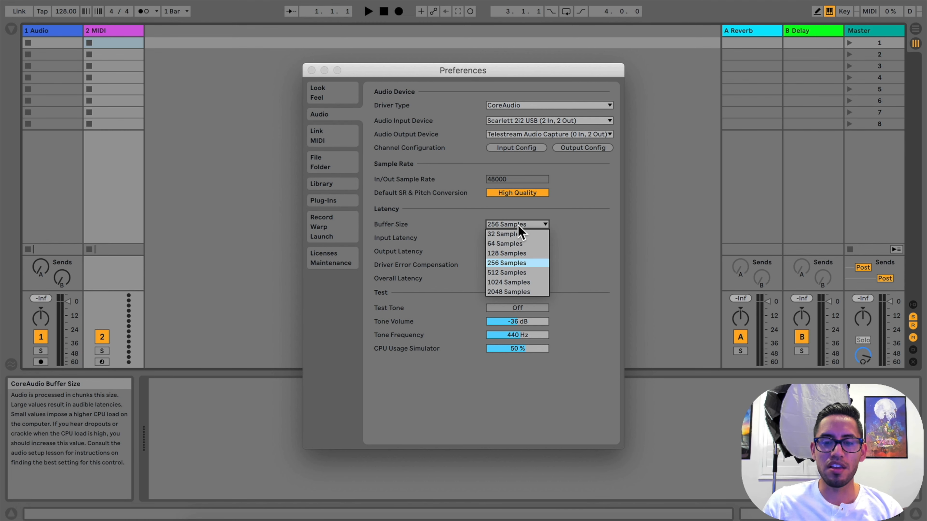
left_click(519, 282)
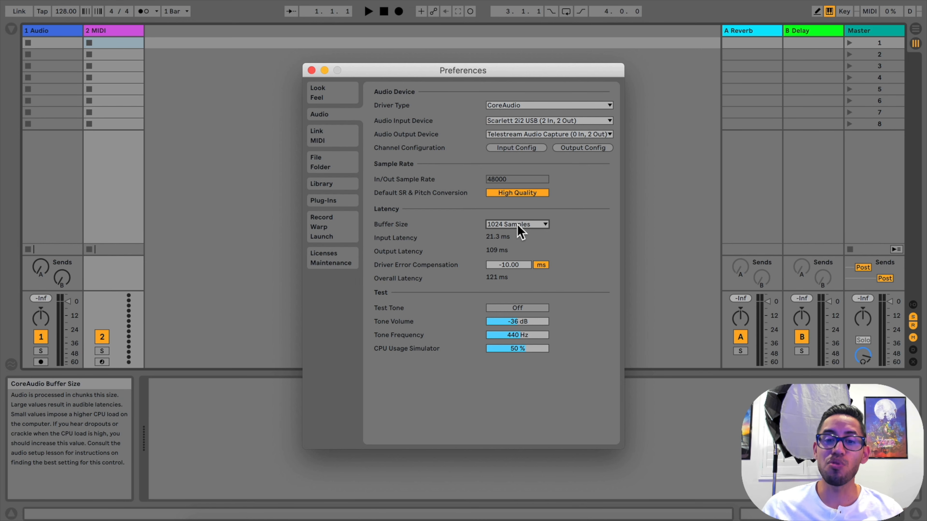
left_click(518, 224)
left_click(525, 279)
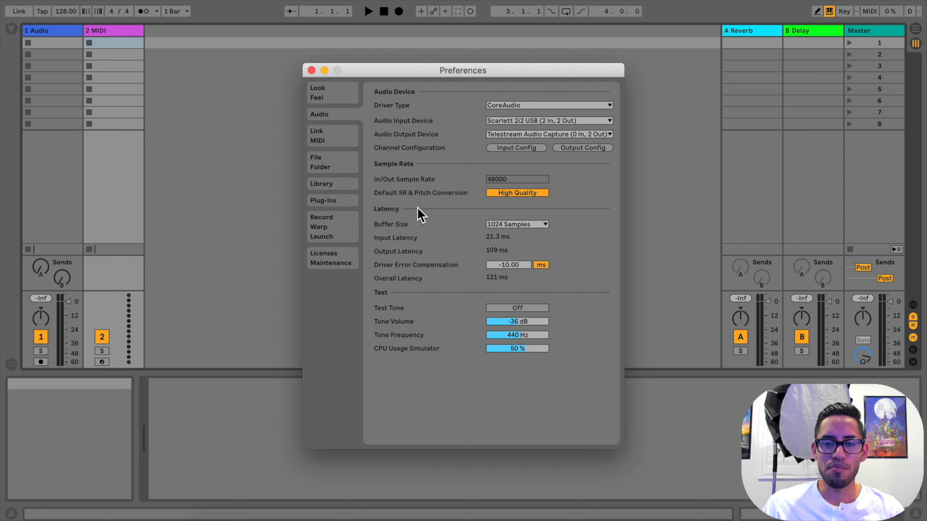
Look through the Link/MIDI, File/Folder, Library and Plug-Ins preferences
mouse_move(439, 233)
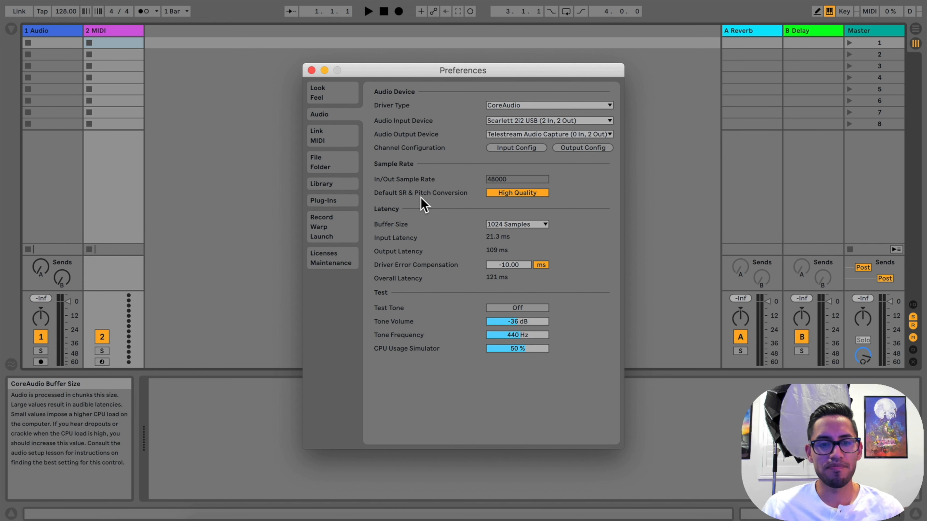
left_click(345, 143)
left_click(341, 168)
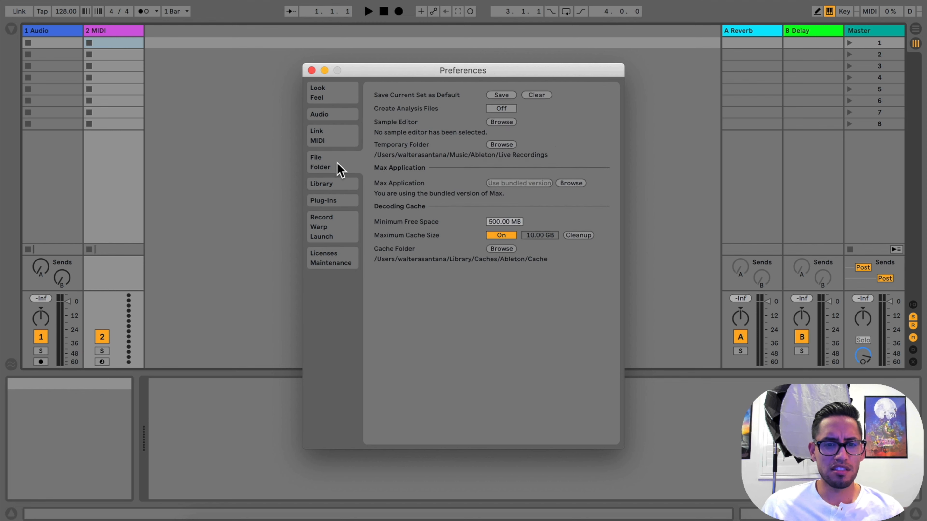
left_click(337, 186)
left_click(344, 205)
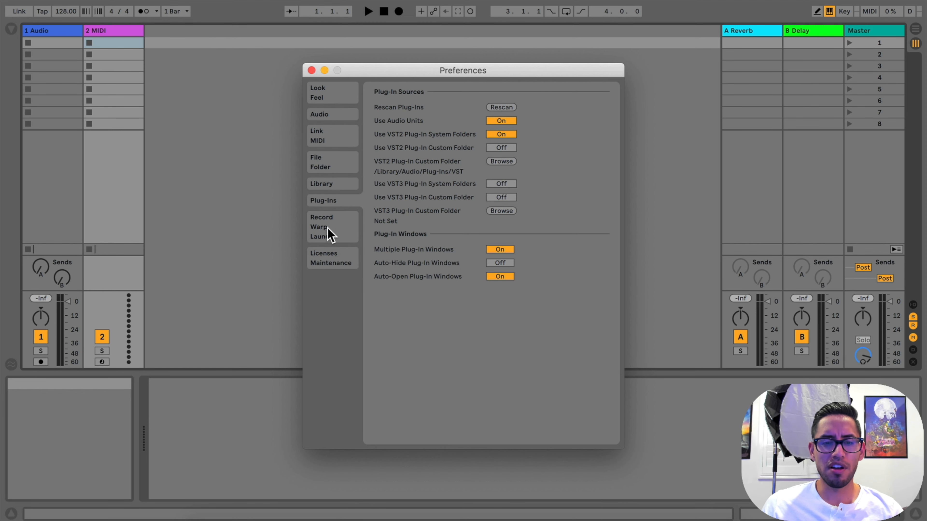
Set the recording file type to WAV and the bit depth to 24 in the Record/Warp/Launch preferences
left_click(348, 228)
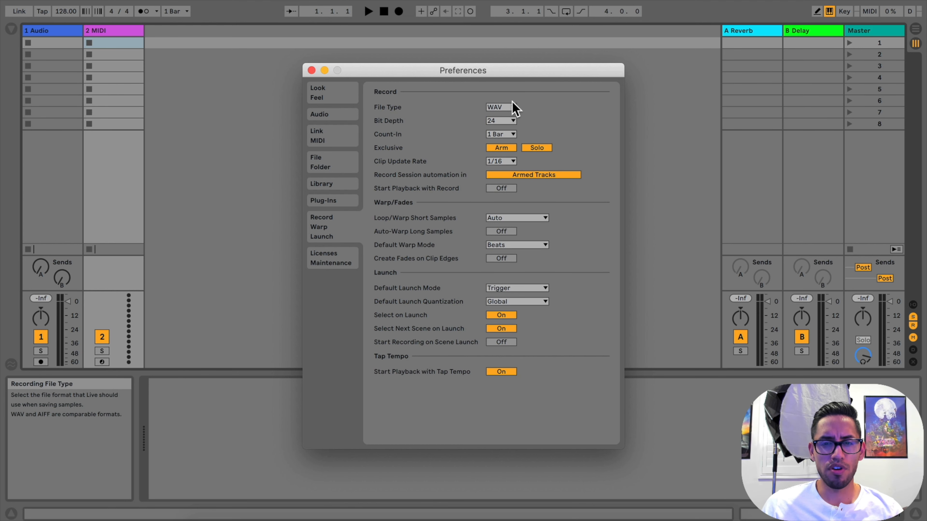
left_click(494, 107)
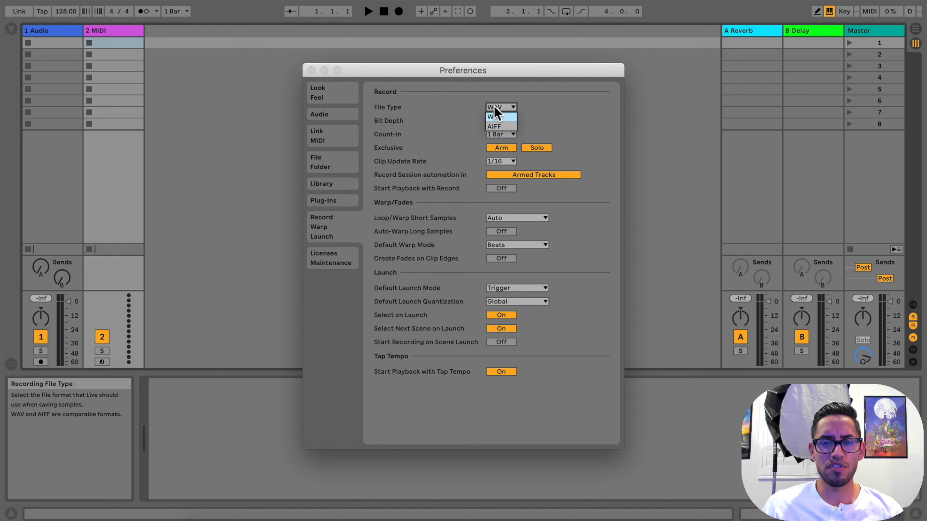
left_click(498, 116)
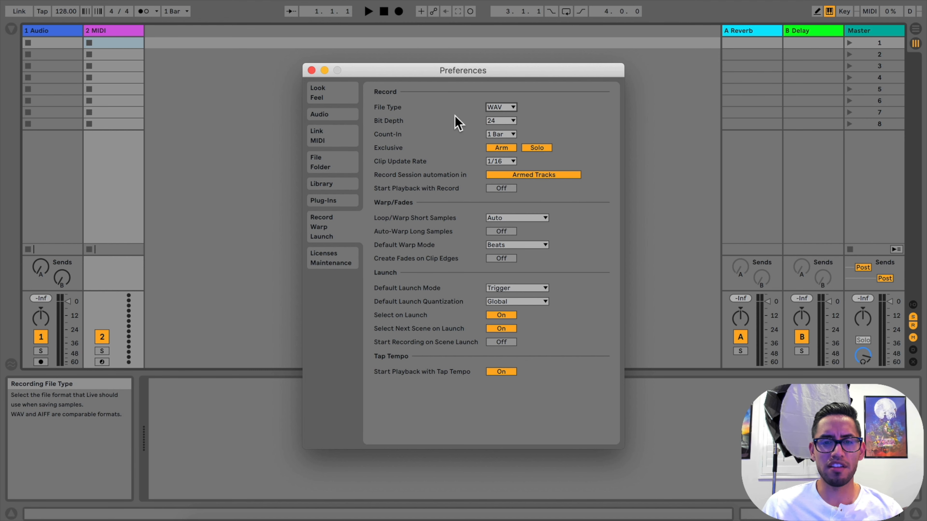
left_click(499, 121)
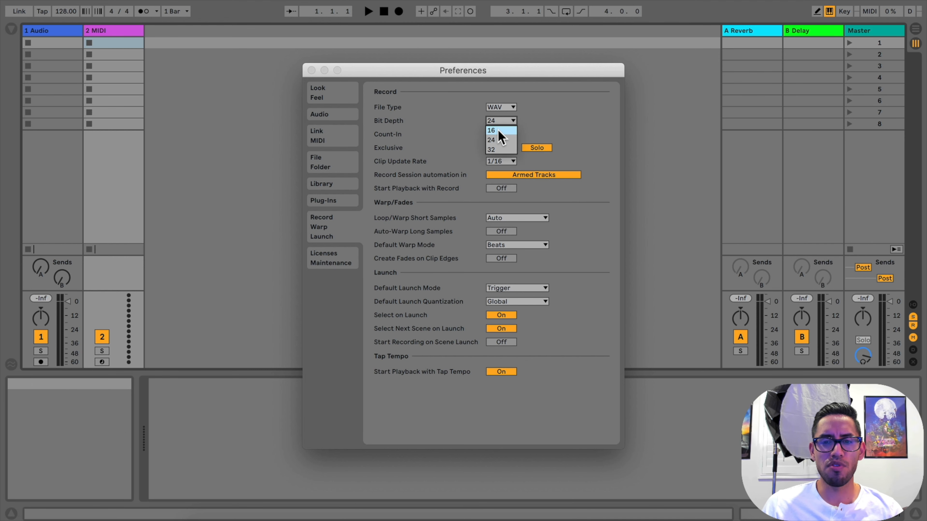
left_click(498, 140)
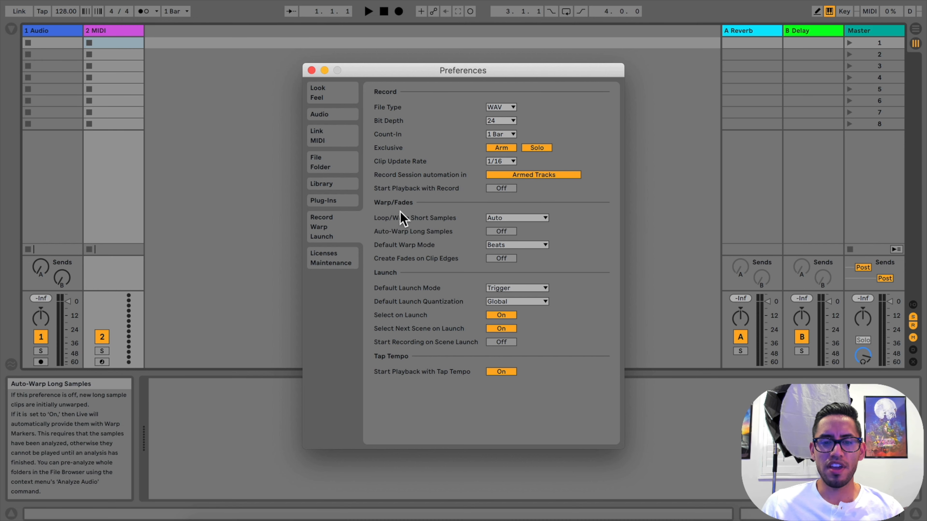
Check the options for looping or warping short samples and close the Preferences window
left_click(501, 218)
left_click(570, 224)
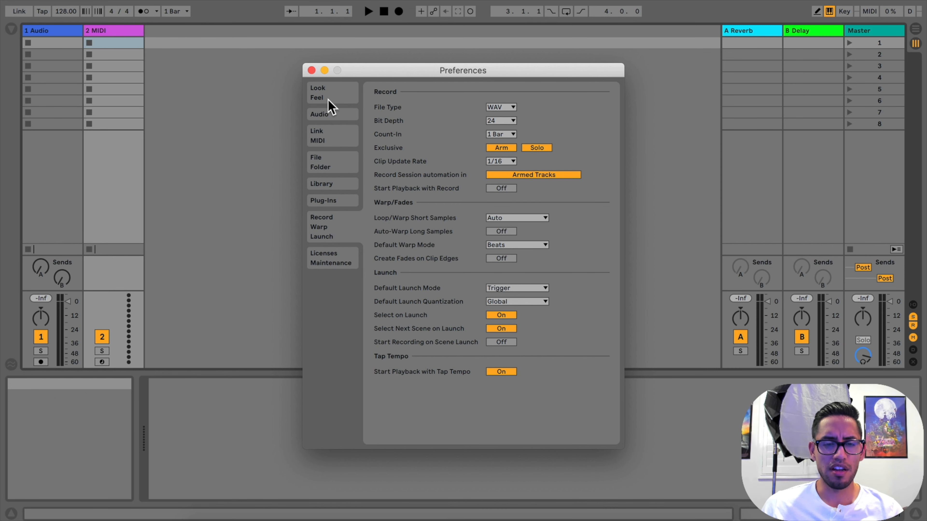
left_click(311, 70)
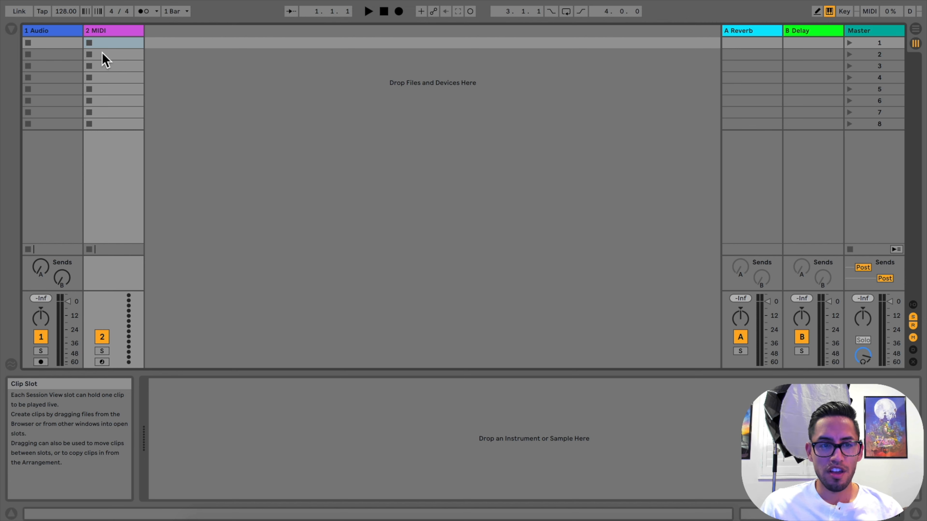
Insert a new MIDI track after the existing tracks and an audio track after it in Session View
left_click(59, 31)
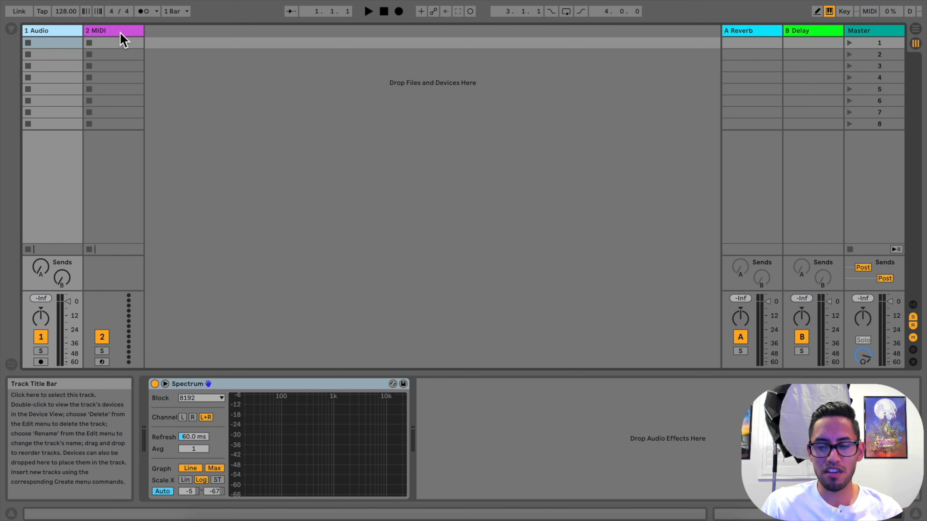
right_click(198, 89)
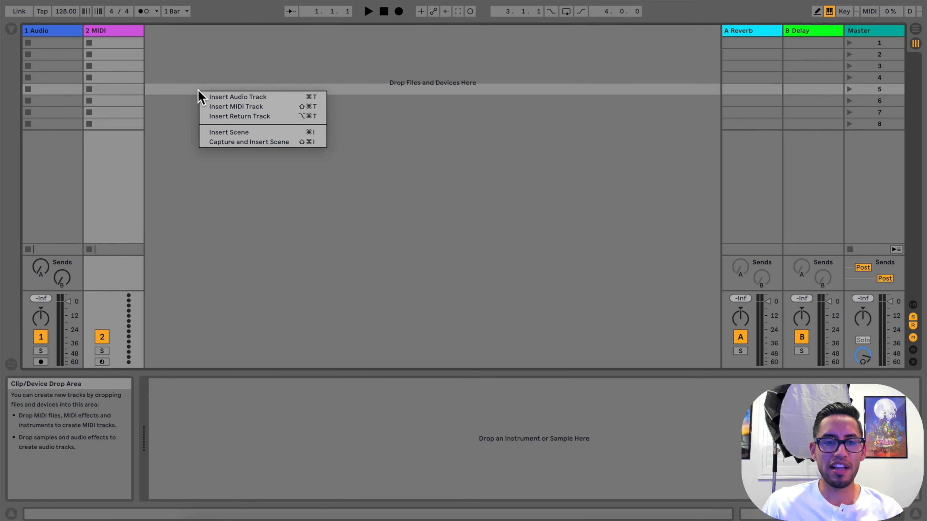
left_click(227, 107)
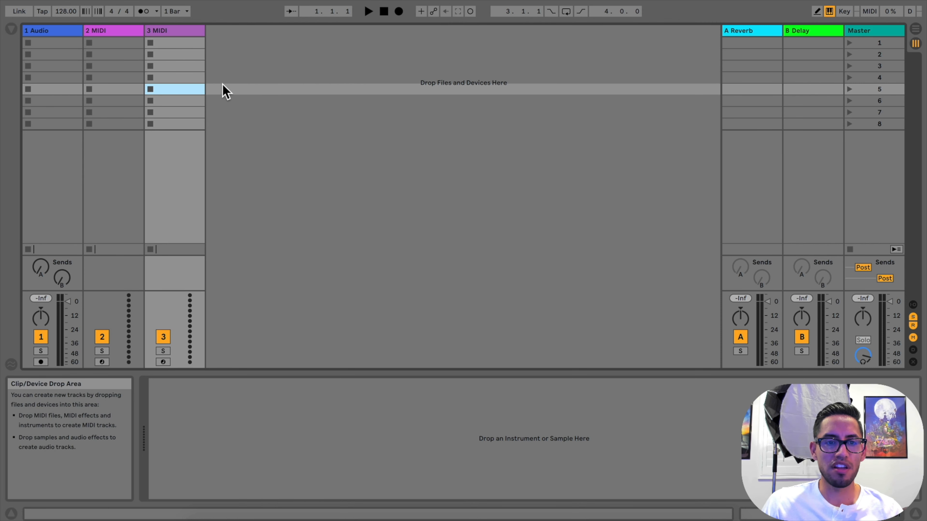
right_click(281, 70)
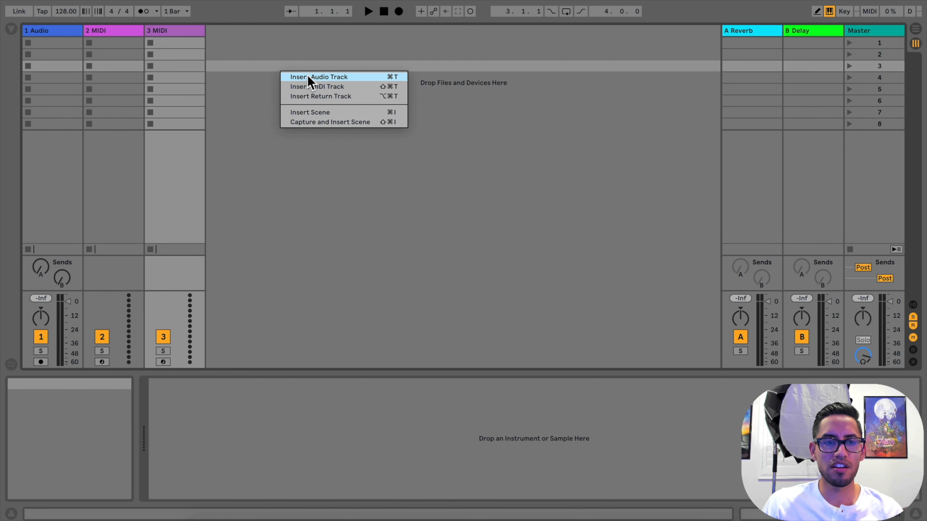
left_click(308, 80)
Check the track insert options, including return tracks, and view the device on the A Reverb return track
right_click(309, 77)
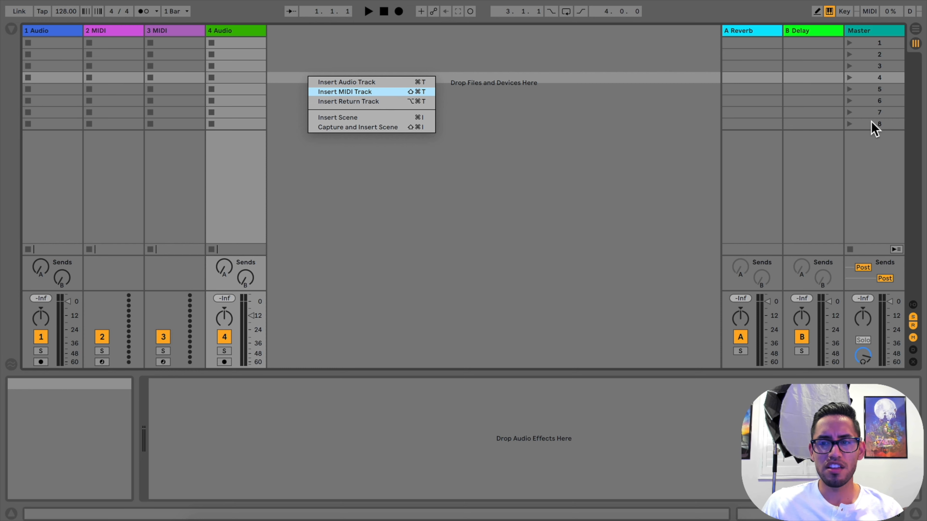
left_click(766, 43)
left_click(759, 33)
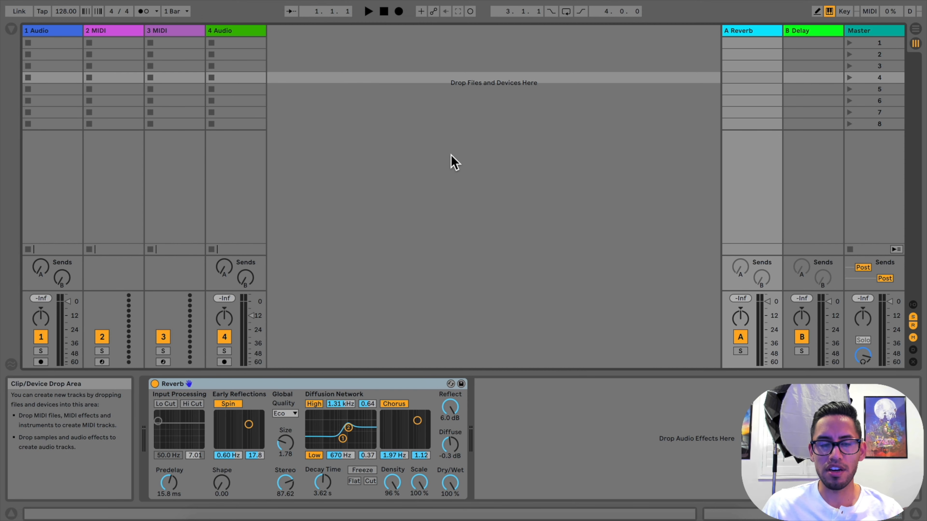
left_click(289, 113)
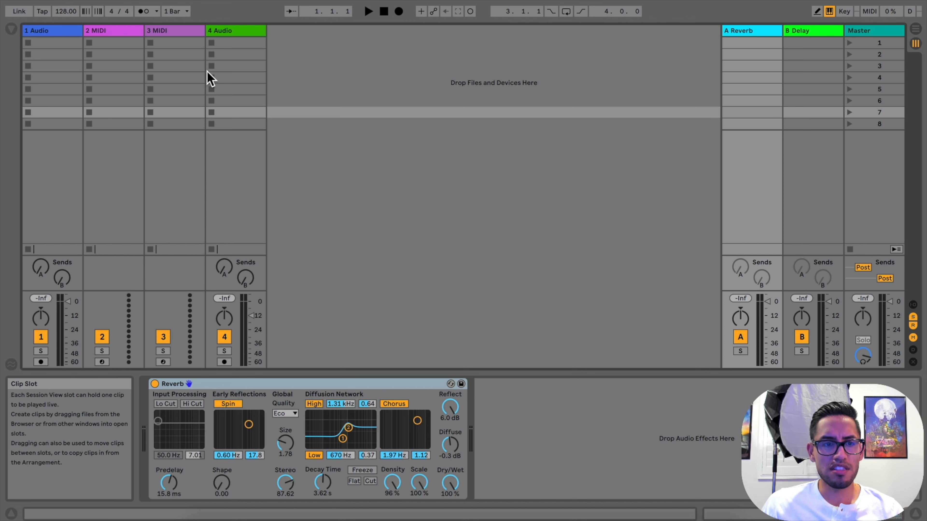
Move the fourth track, an audio track, directly after the first audio track so the audio tracks sit together
left_click(73, 37)
left_click(103, 31)
left_click(71, 35)
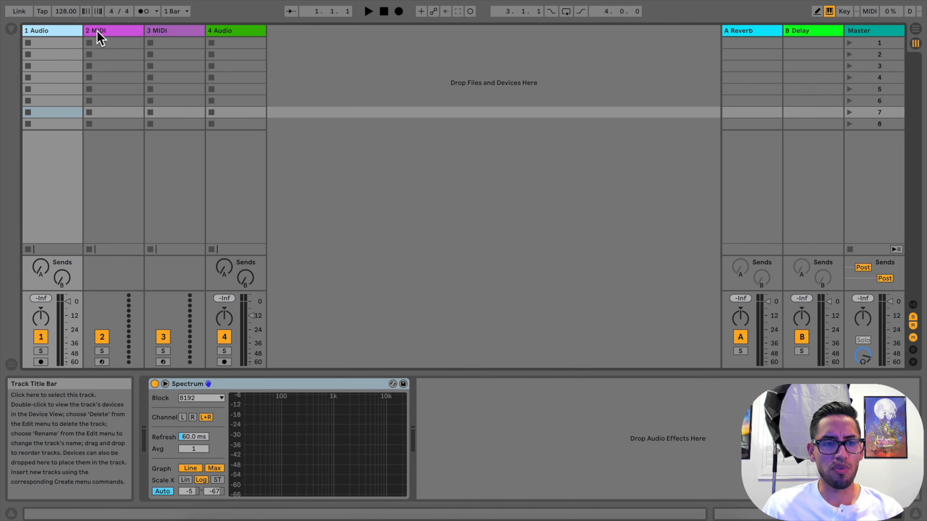
left_click_drag(227, 34, 96, 37)
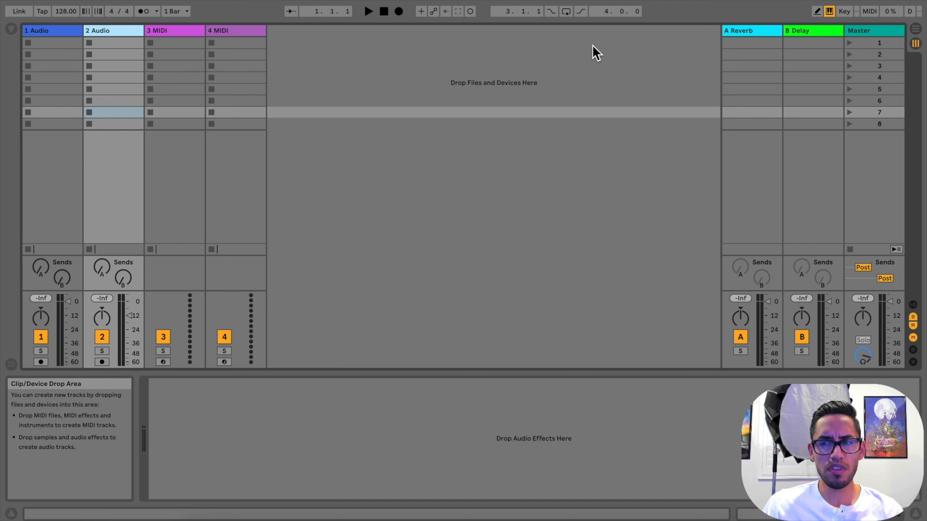
Switch to Arrangement View and set the project tempo to 120 BPM
left_click(916, 32)
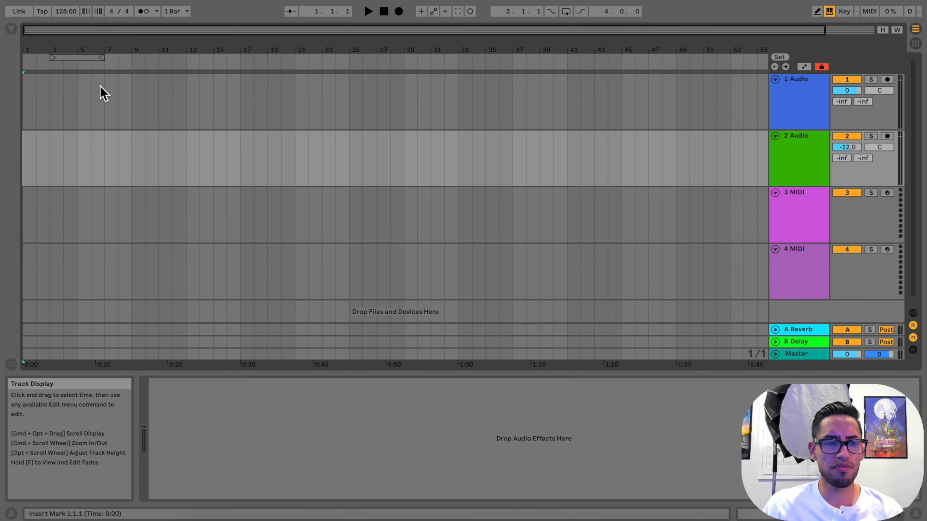
left_click(64, 11)
type("120")
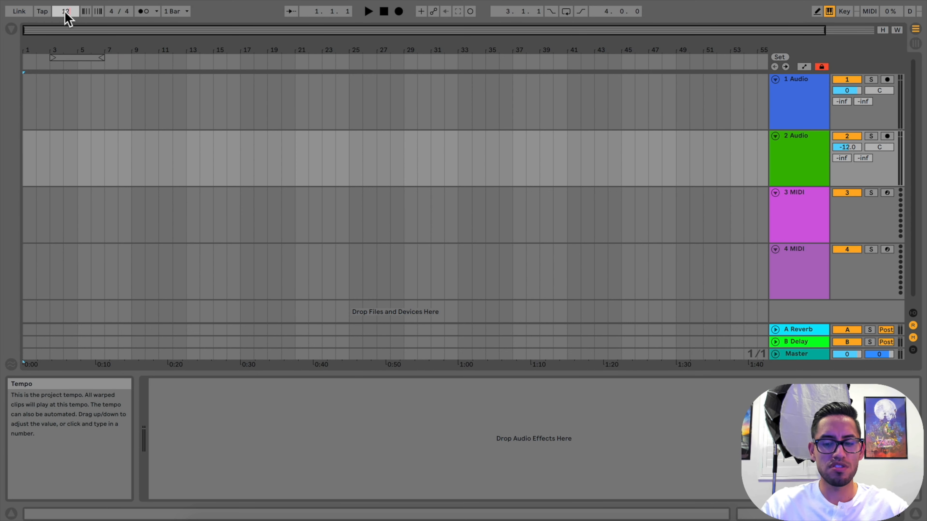
key("Return")
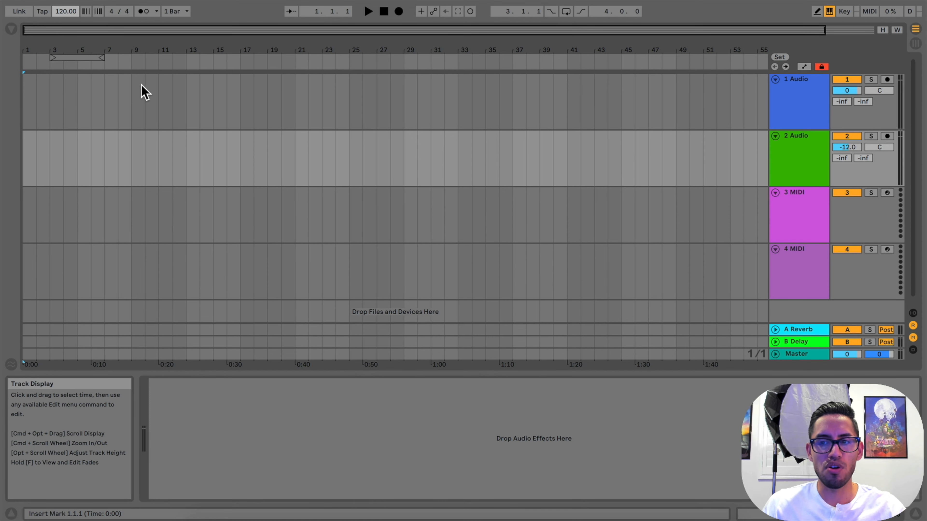
Show the browser and look through the Favorites and Purple collections
left_click(13, 29)
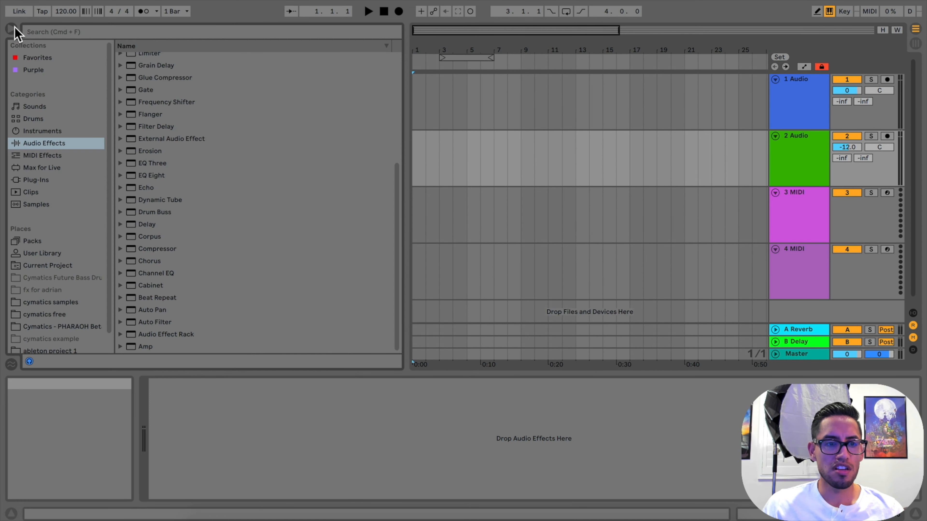
left_click(45, 58)
left_click(43, 70)
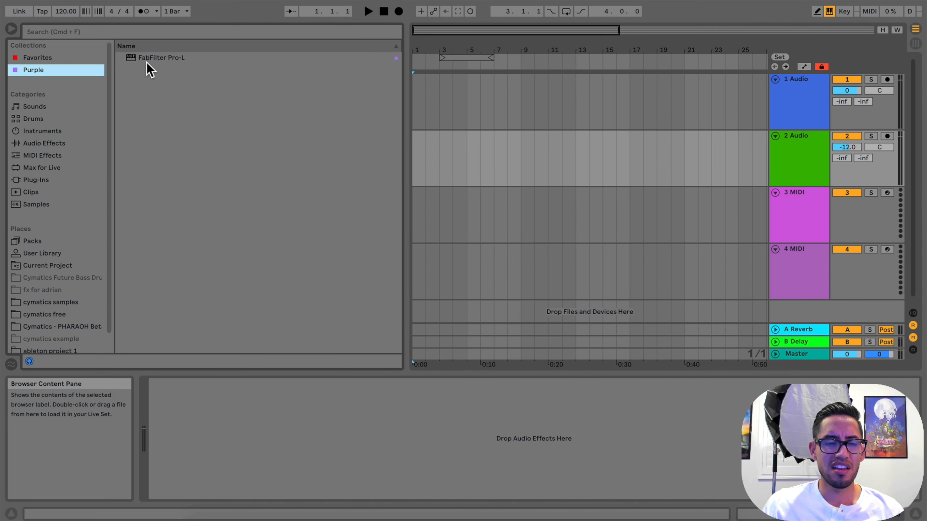
left_click(58, 60)
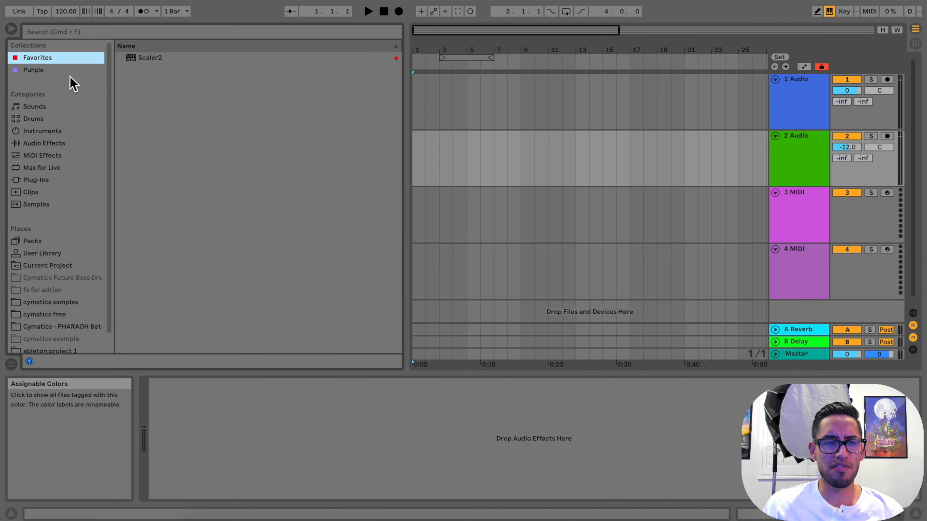
left_click(69, 72)
left_click(61, 59)
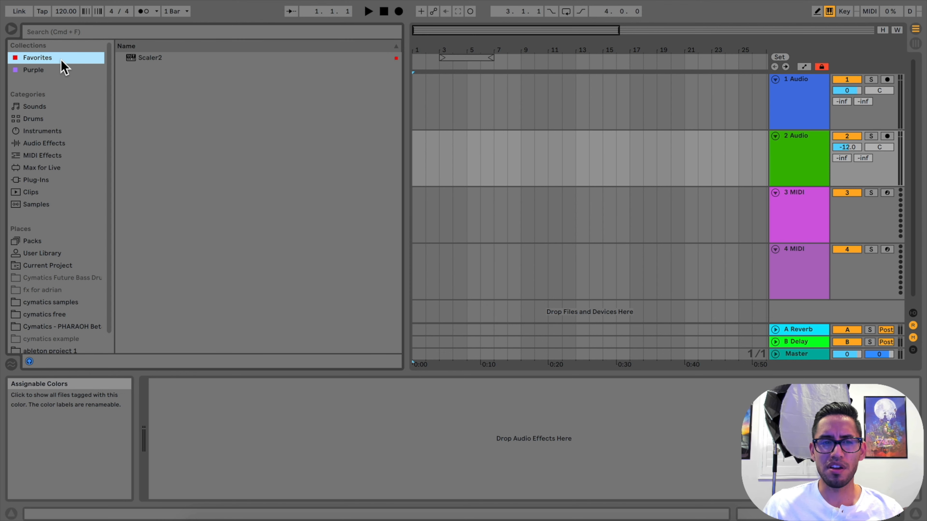
Preview the Grand Piano Stretch Bright Solo and Grand Piano Stretch Mellow Production presets in the Sounds category
left_click(54, 108)
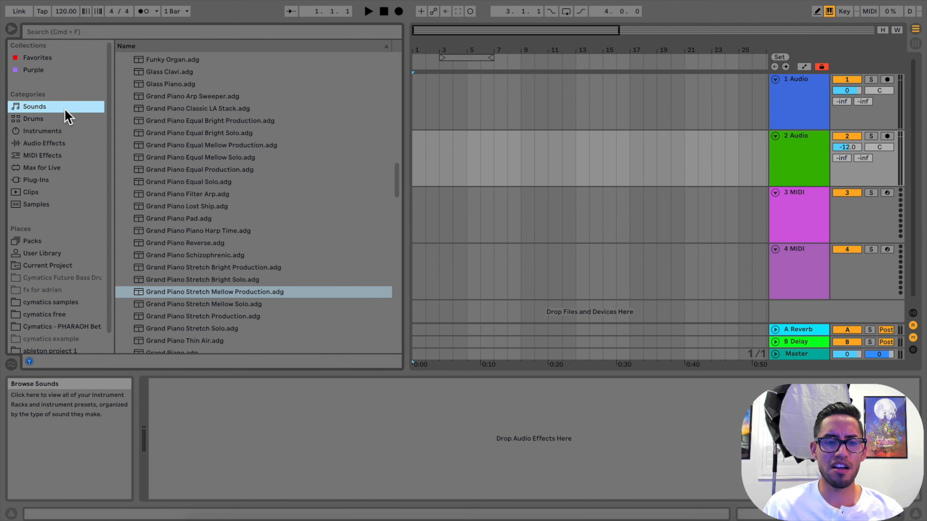
left_click(203, 285)
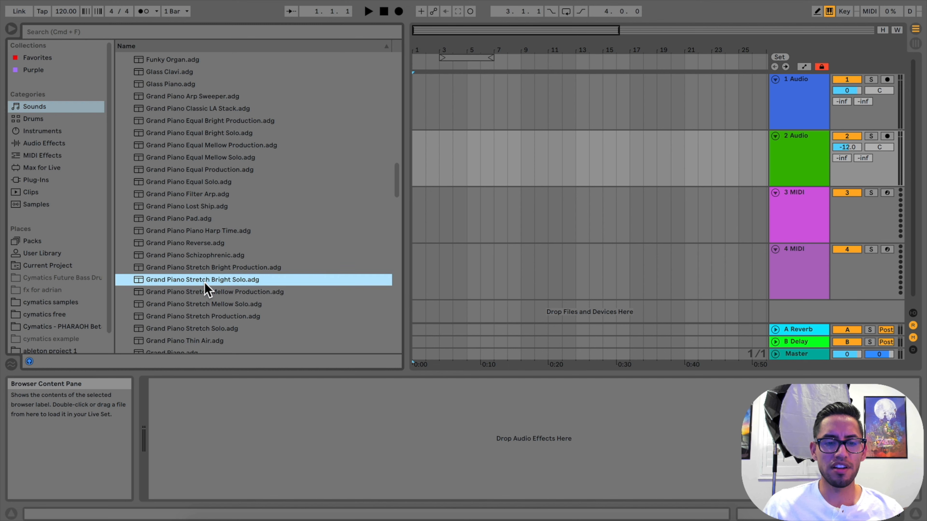
left_click(203, 291)
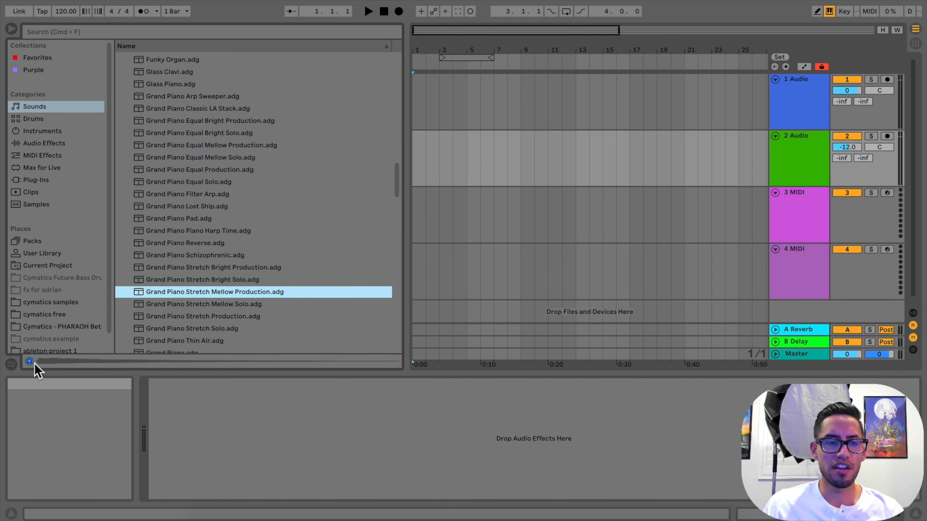
Look through the drum kits in the Drums category and preview Burned Kit 09
left_click(41, 120)
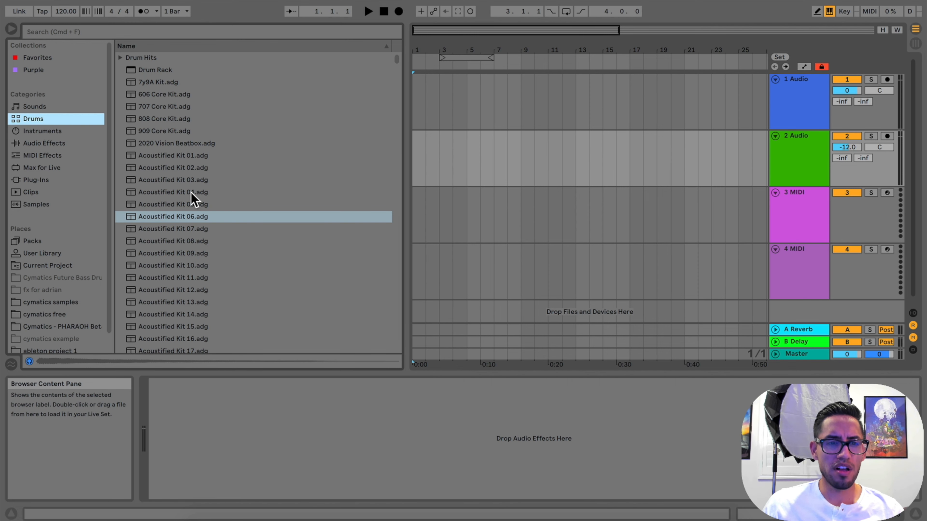
scroll(193, 197, "down", 3)
scroll(186, 190, "up", 5)
scroll(186, 191, "down", 15)
left_click(180, 167)
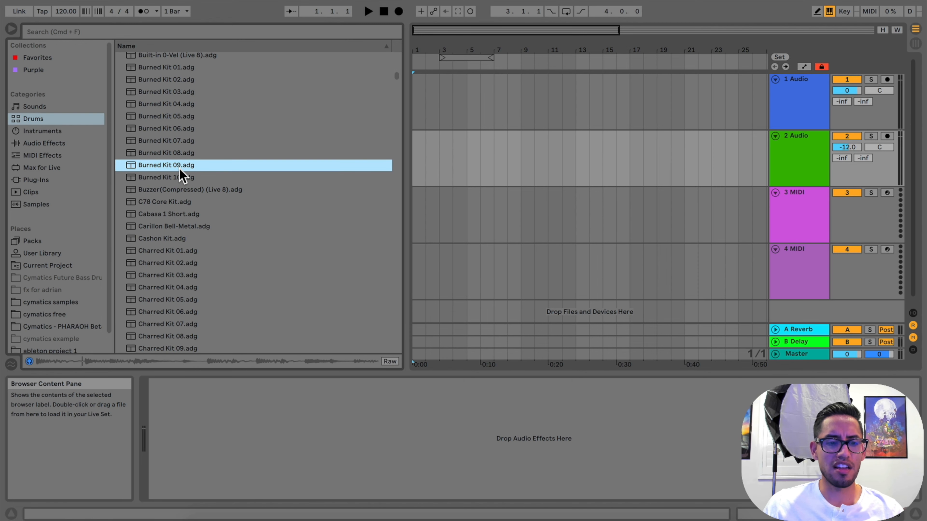
scroll(179, 169, "up", 5)
scroll(179, 170, "up", 10)
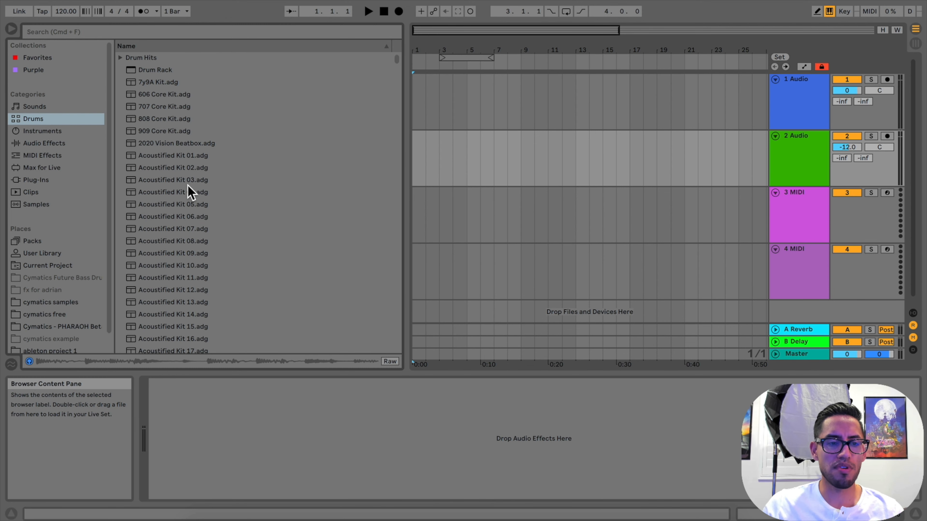
Look through the Instruments, Audio Effects, MIDI Effects, Max for Live and Plug-Ins categories in the browser
left_click(55, 133)
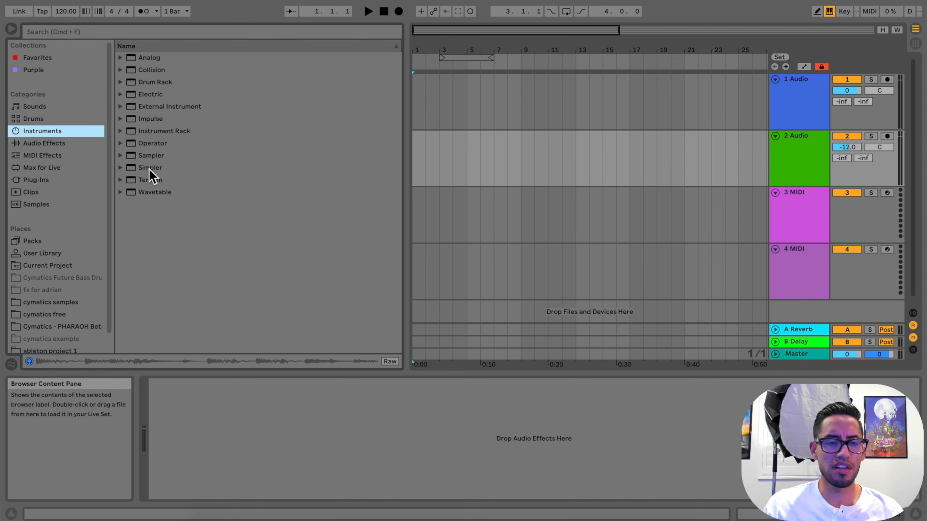
left_click(70, 146)
scroll(196, 213, "up", 5)
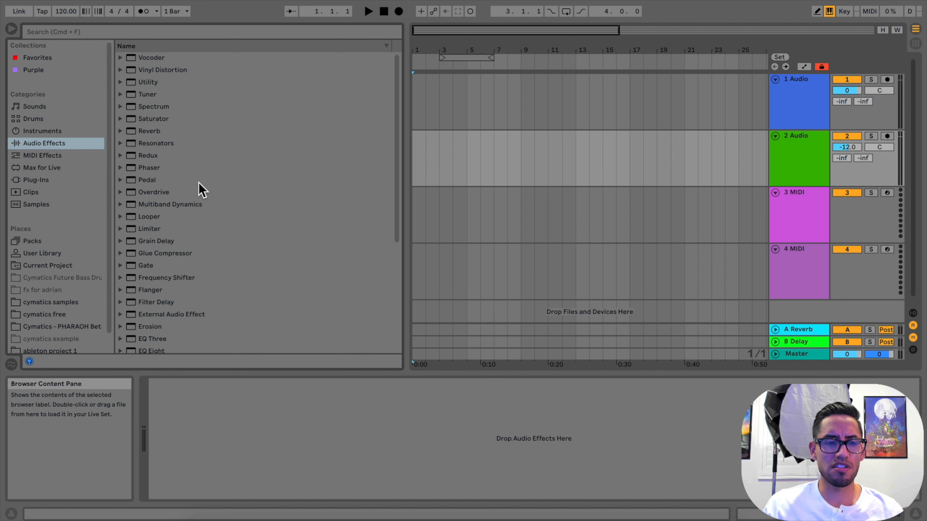
left_click(71, 157)
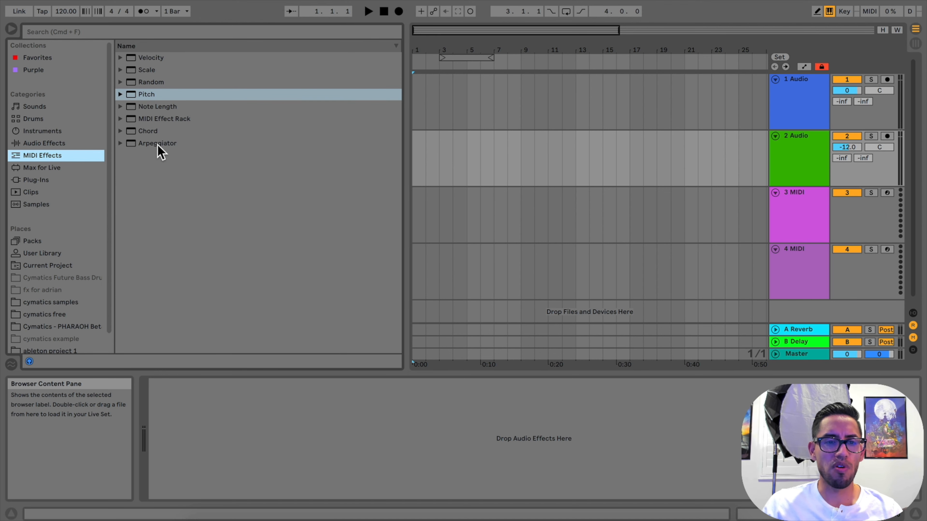
left_click(56, 168)
left_click(51, 180)
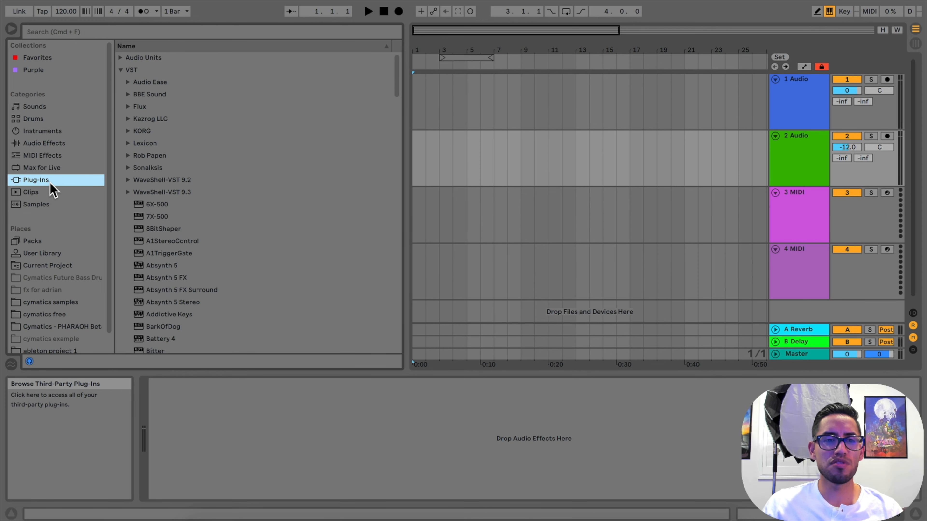
scroll(162, 240, "down", 5)
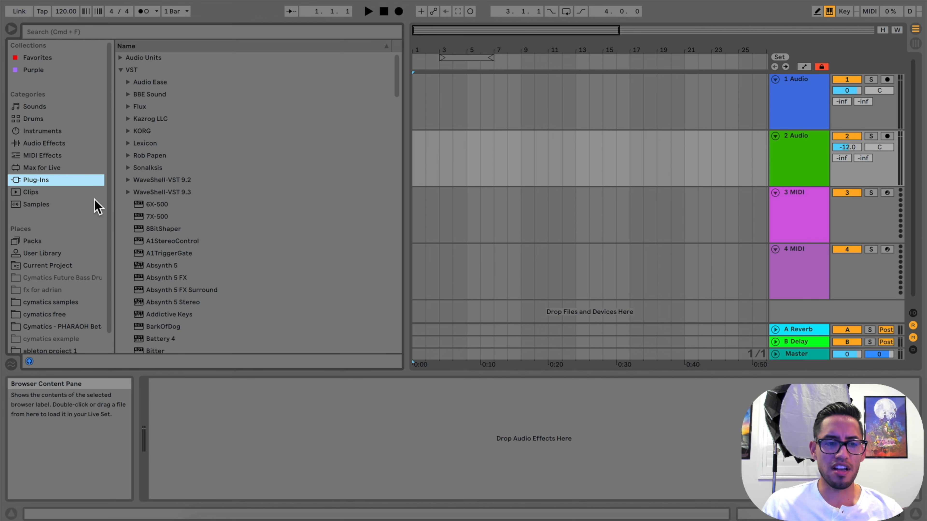
Look through the Clips category and select the clip 080RJ Drum Loop.alc
left_click(56, 194)
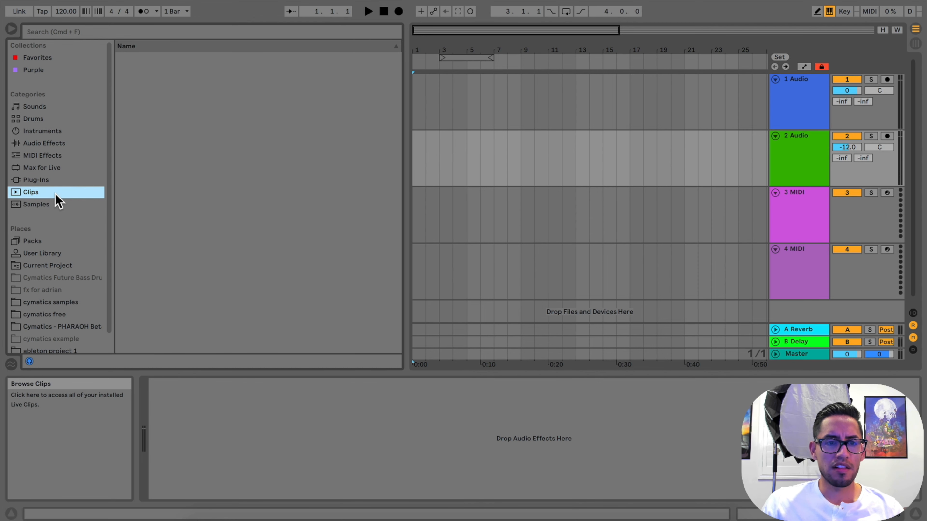
scroll(202, 177, "down", 20)
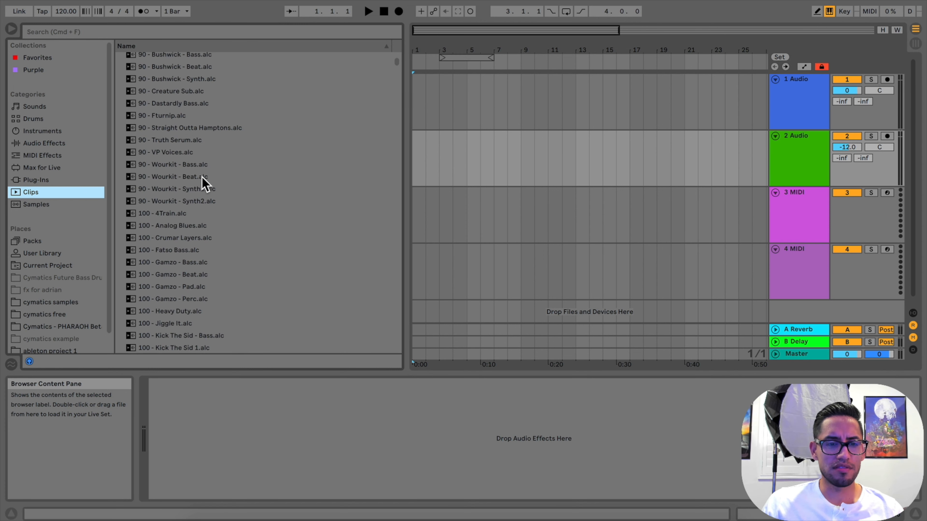
scroll(202, 177, "up", 15)
scroll(202, 177, "up", 3)
left_click(202, 175)
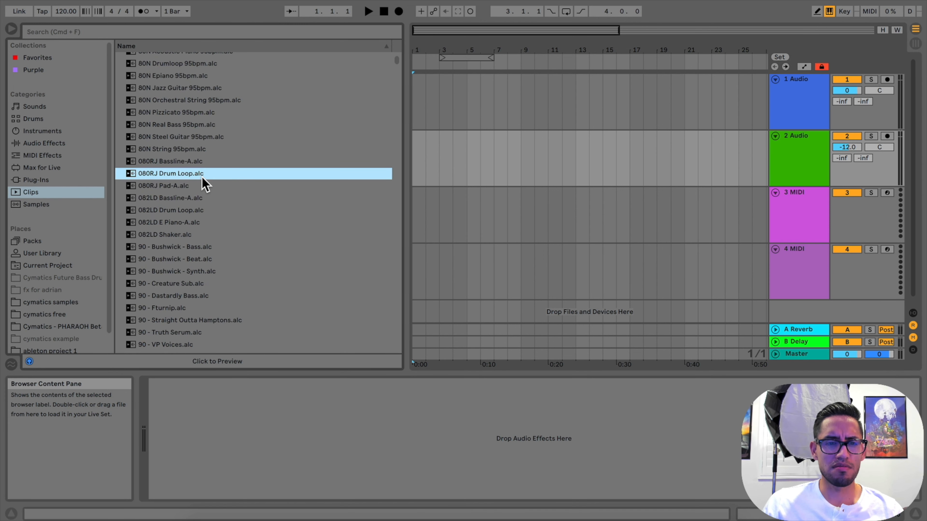
scroll(203, 180, "down", 1)
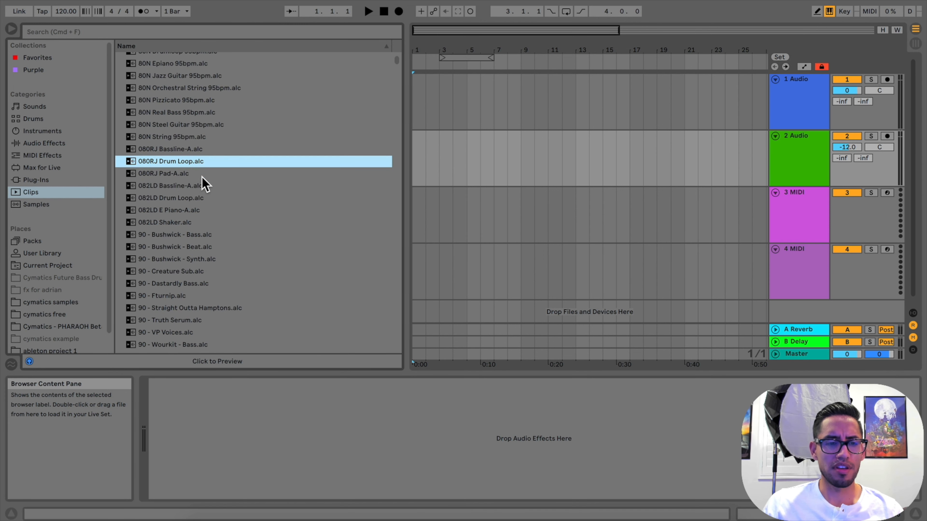
Preview several cymbal, kick, hat and crash samples in the Samples category, including 00DB_Kick_Astrix_style_2.aif
left_click(47, 206)
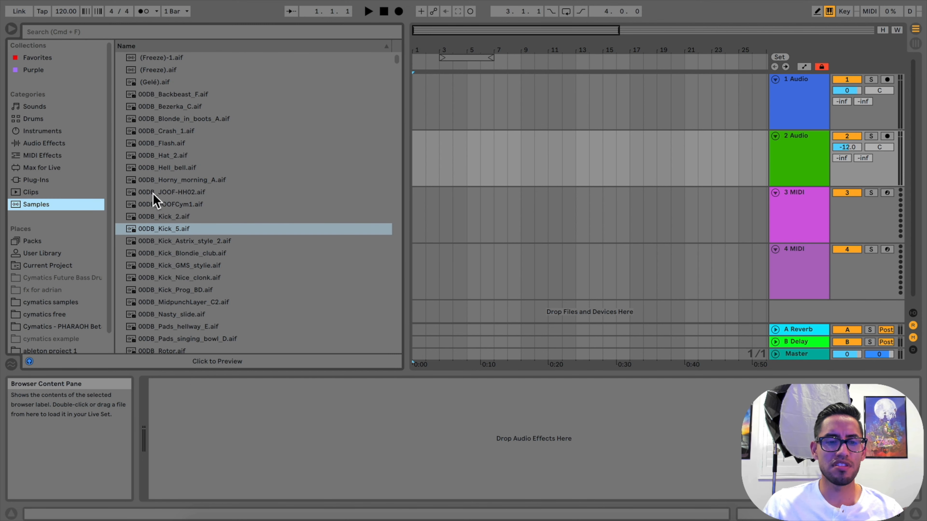
left_click(185, 205)
left_click(187, 242)
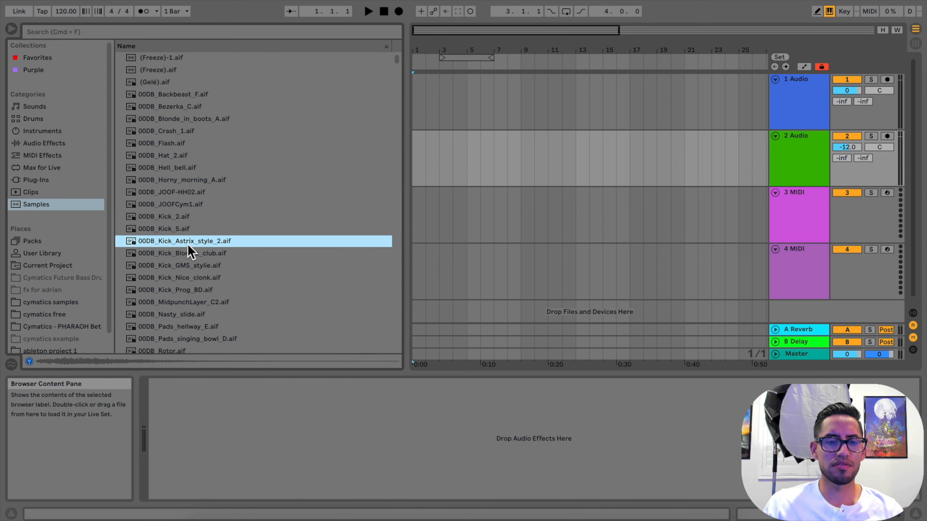
left_click(184, 206)
left_click(183, 181)
left_click(177, 155)
left_click(179, 131)
left_click(162, 242)
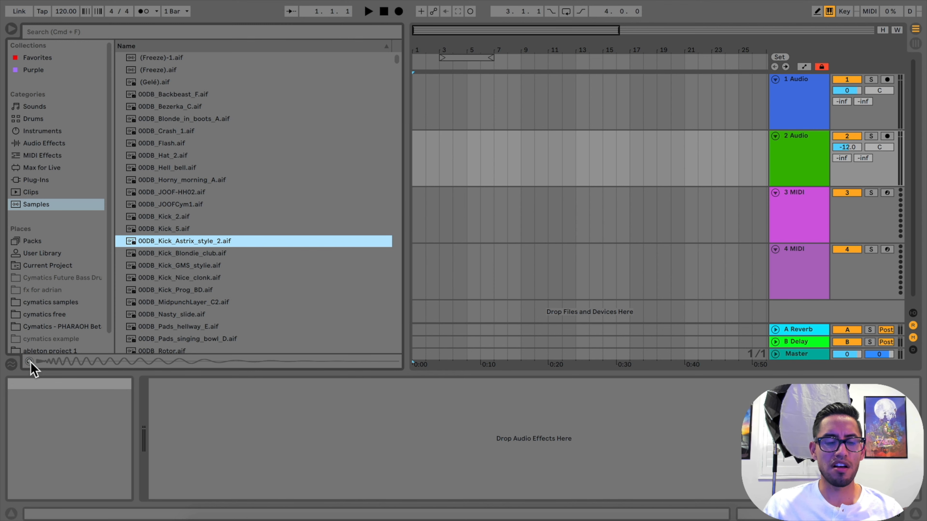
With the browser preview turned off, select the samples 00DB_Kick_GMS_stylie.aif, 00DB_Kick_5.aif and 00DB_JOOFCym1.aif
left_click(183, 266)
left_click(180, 228)
left_click(175, 205)
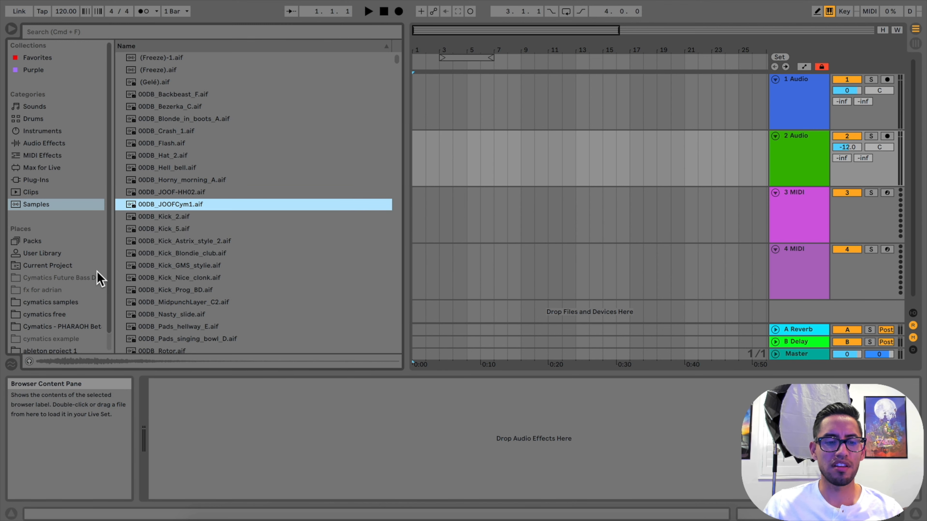
Turn the browser preview back on and look through the cymatics samples and cymatics free folders in Places
left_click(29, 362)
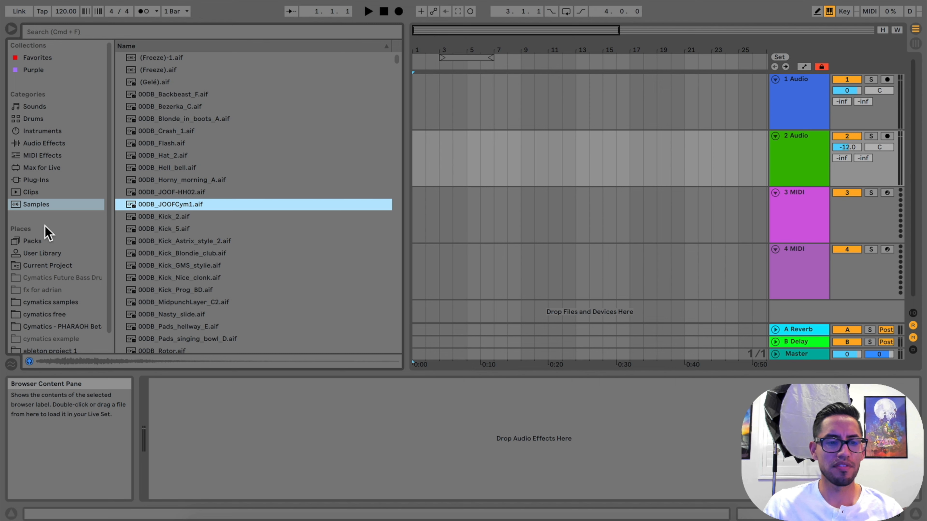
scroll(62, 255, "down", 1)
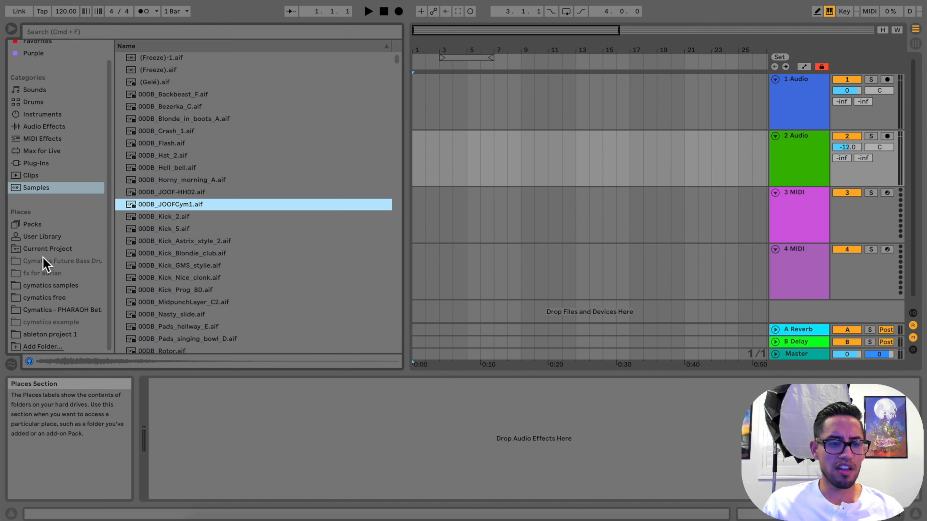
left_click(51, 286)
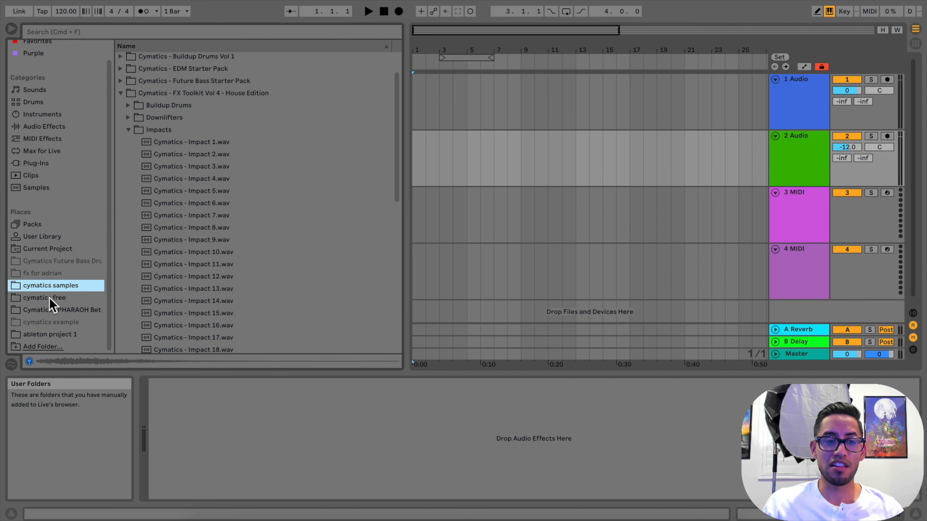
left_click(51, 300)
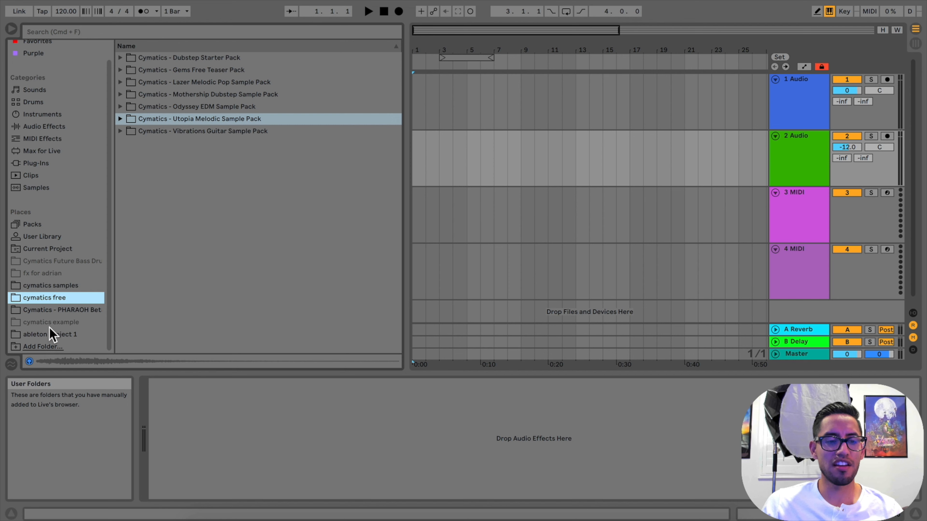
left_click(46, 288)
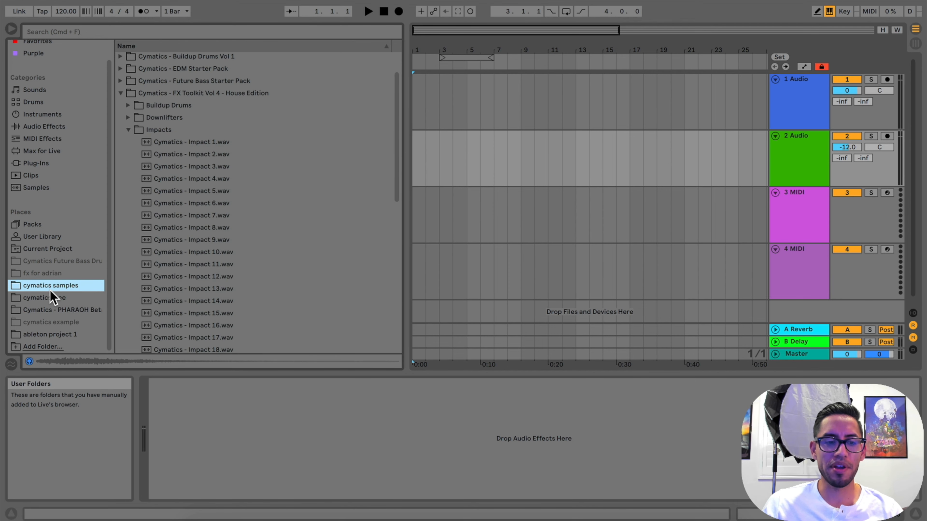
Add the ableton project 1 folder from the Desktop to the browser's Places
left_click(43, 347)
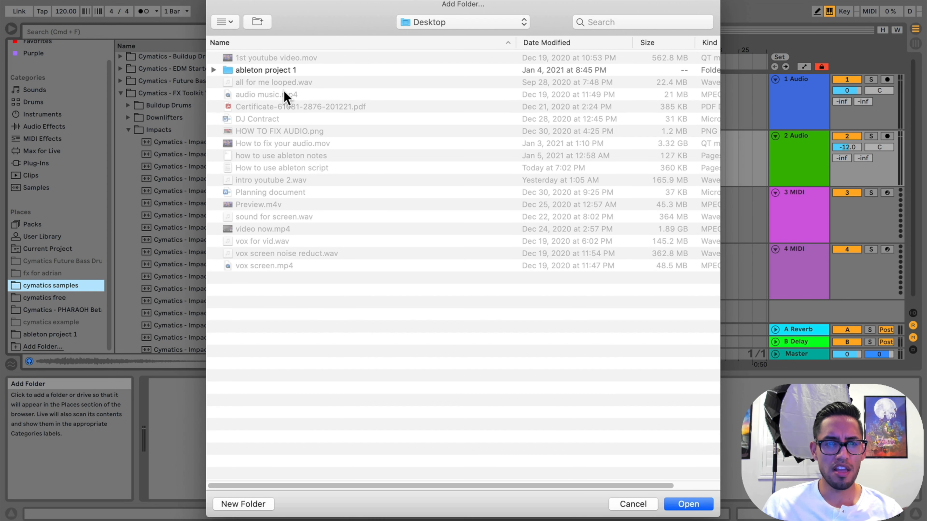
left_click(407, 27)
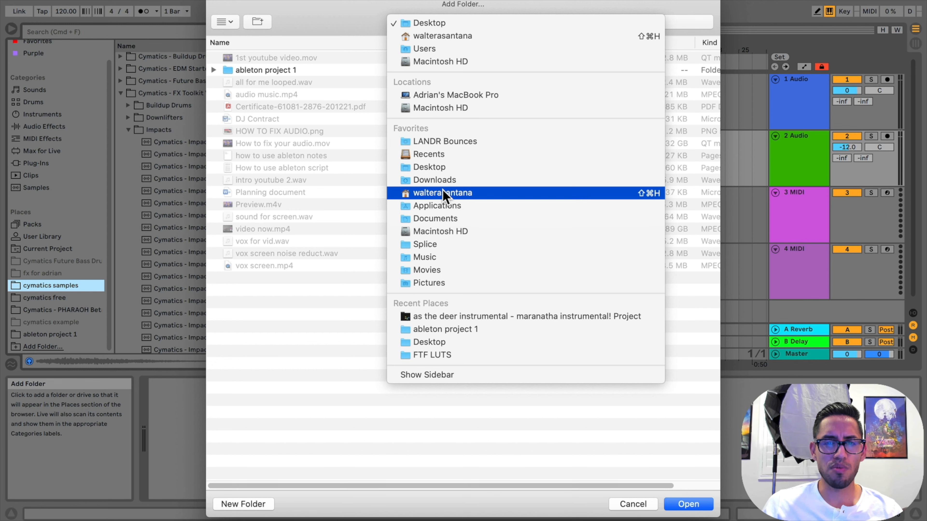
left_click(425, 26)
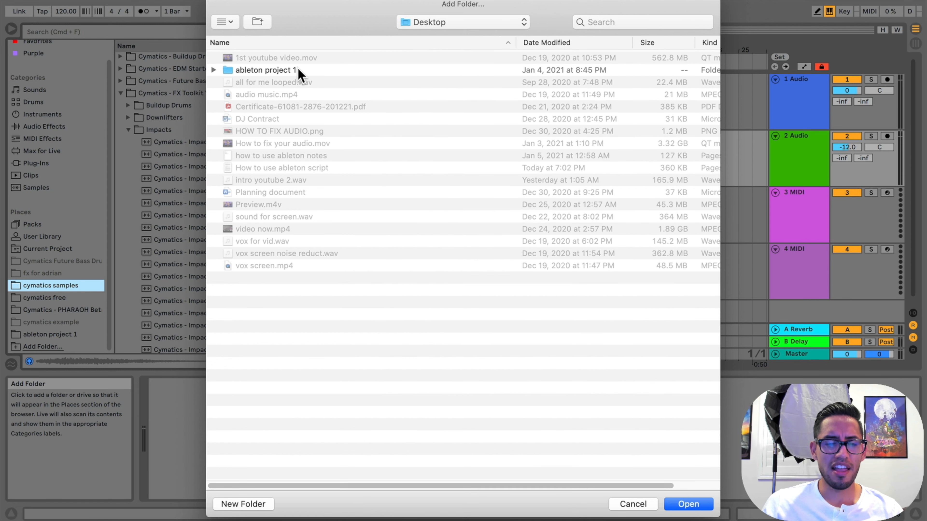
left_click(280, 71)
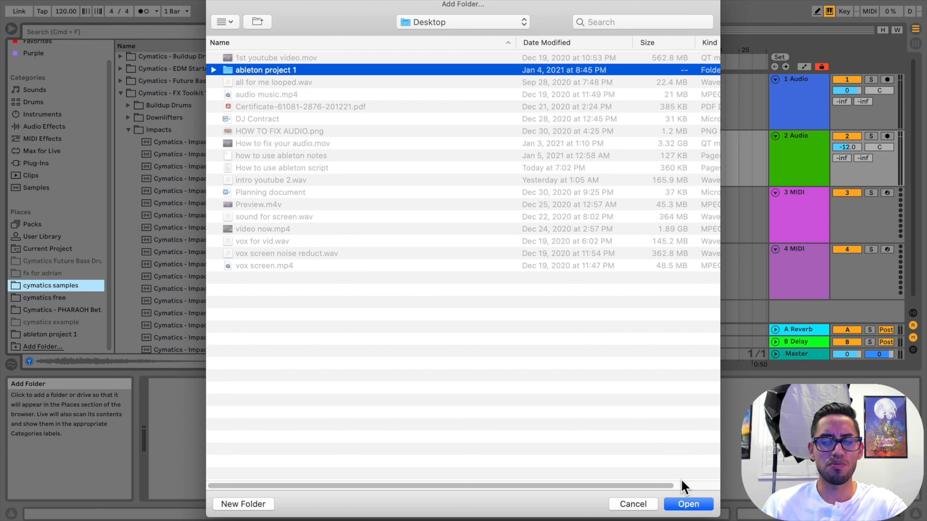
left_click(689, 504)
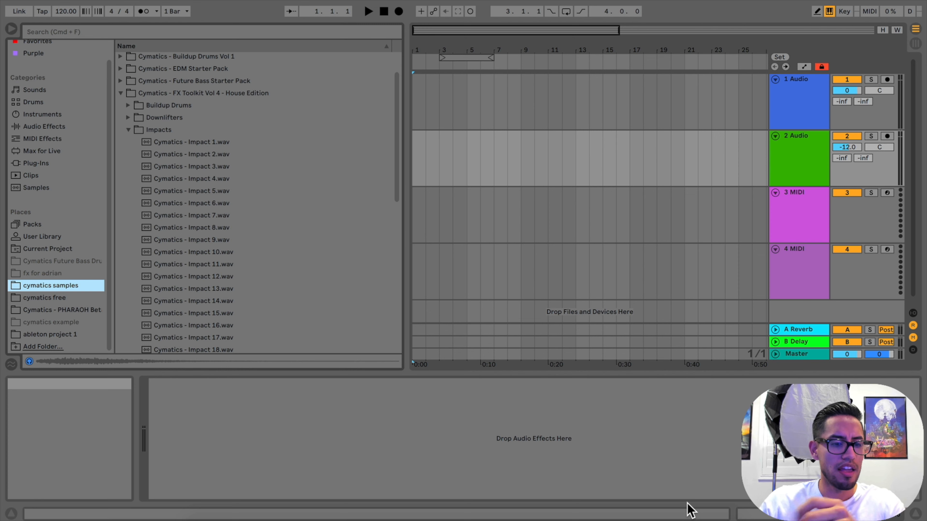
Select Drum loop 128 BPM.wav in the ableton project 1 folder and set the project tempo to 128 BPM
left_click(71, 335)
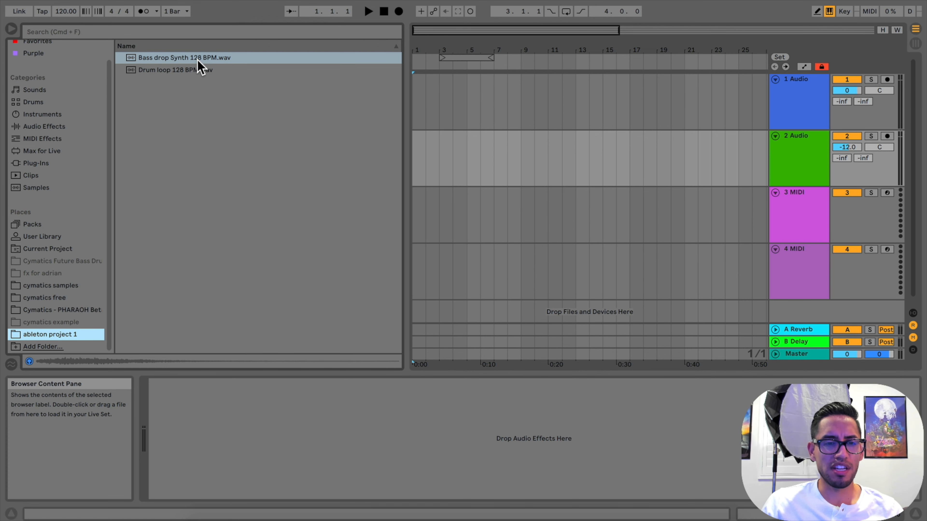
left_click(183, 72)
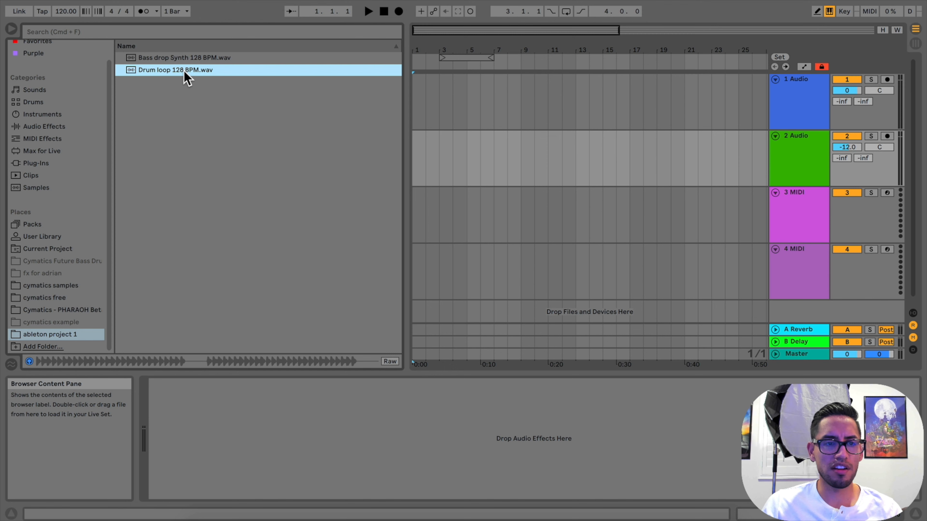
left_click(72, 13)
left_click_drag(72, 13, 72, 8)
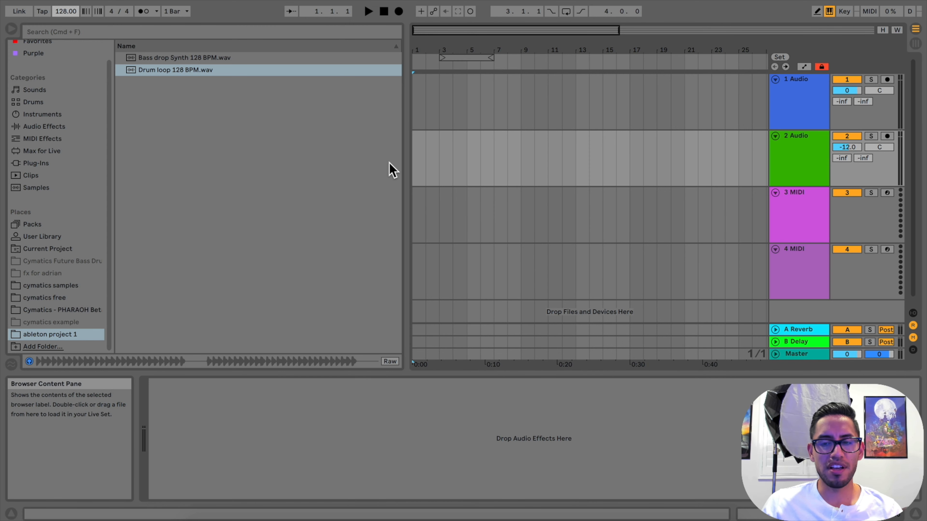
Place Drum loop 128 BPM.wav at bar 1 of the 2 Audio track and set the project tempo to 127 BPM
left_click_drag(207, 77, 421, 182)
left_click_drag(68, 12, 68, 13)
left_click(491, 134)
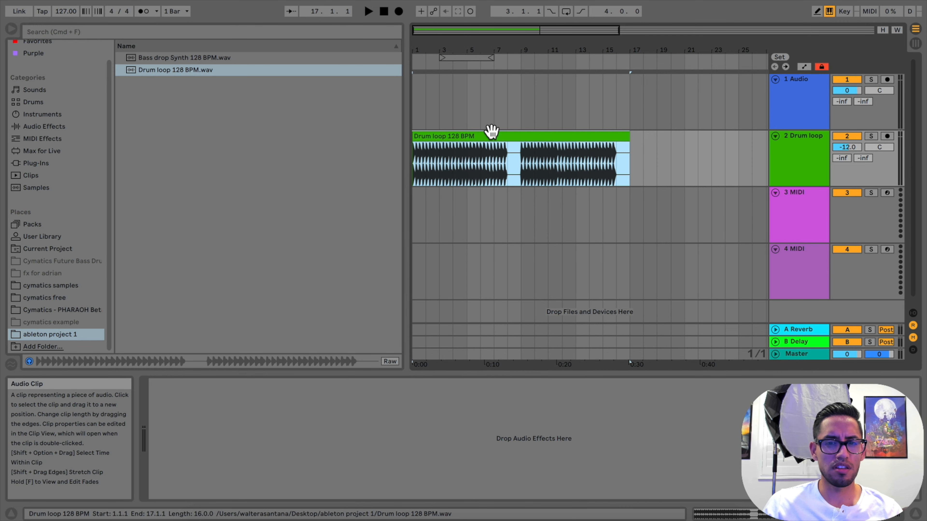
mouse_move(489, 56)
left_mouse_down()
mouse_move(487, 64)
mouse_move(488, 56)
left_mouse_up()
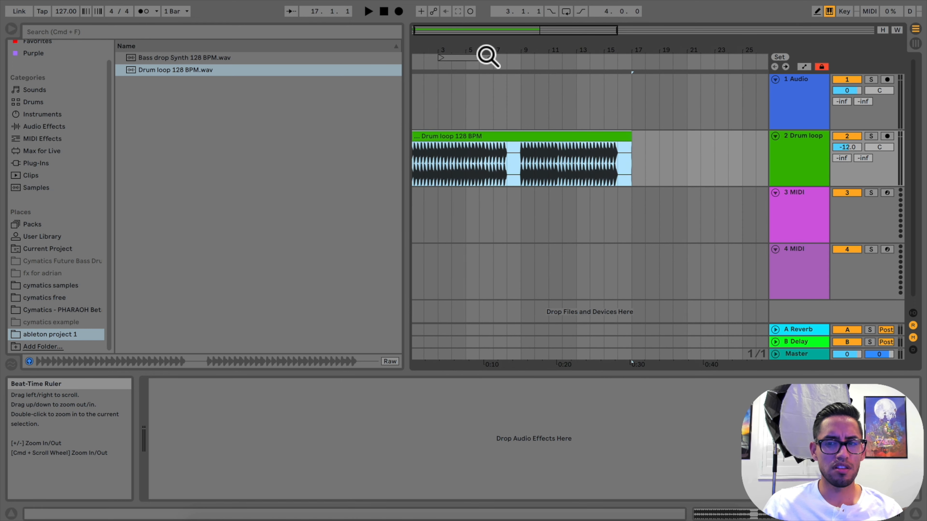
Set the project tempo to 220 BPM and play the drum loop from around bar 9
mouse_move(66, 14)
left_mouse_down()
mouse_move(66, 36)
mouse_move(65, 13)
left_mouse_up()
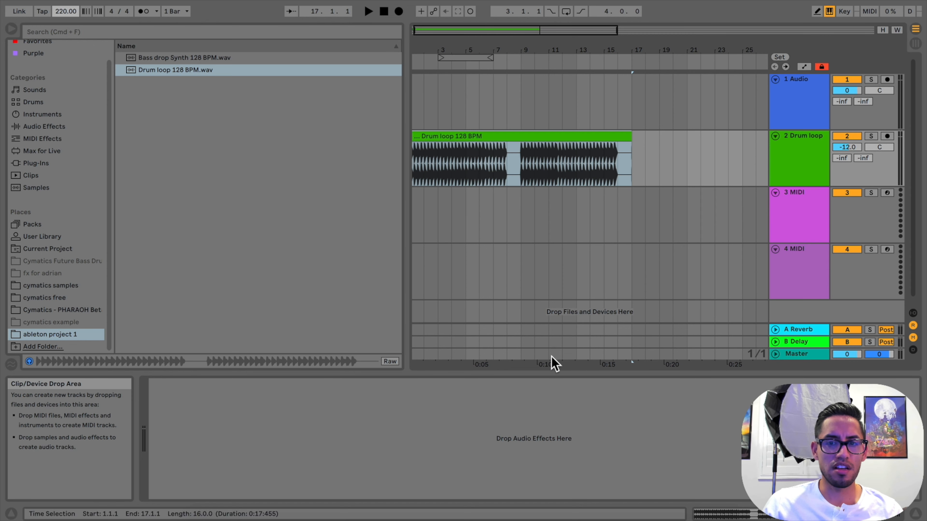
left_click_drag(588, 53, 691, 53)
left_click(484, 67)
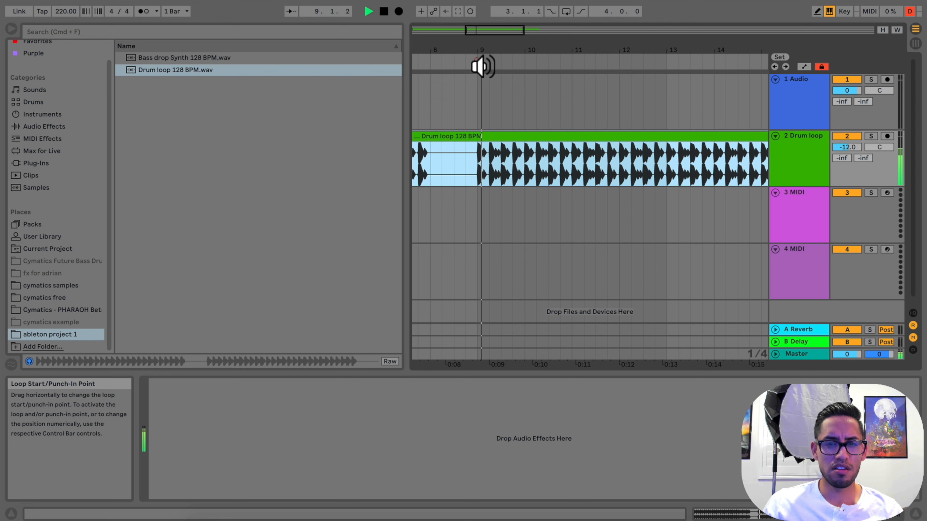
key("space")
Set the project tempo to 134 BPM and listen to the drum loop from around bar 9
left_click(69, 12)
type("134")
key("Return")
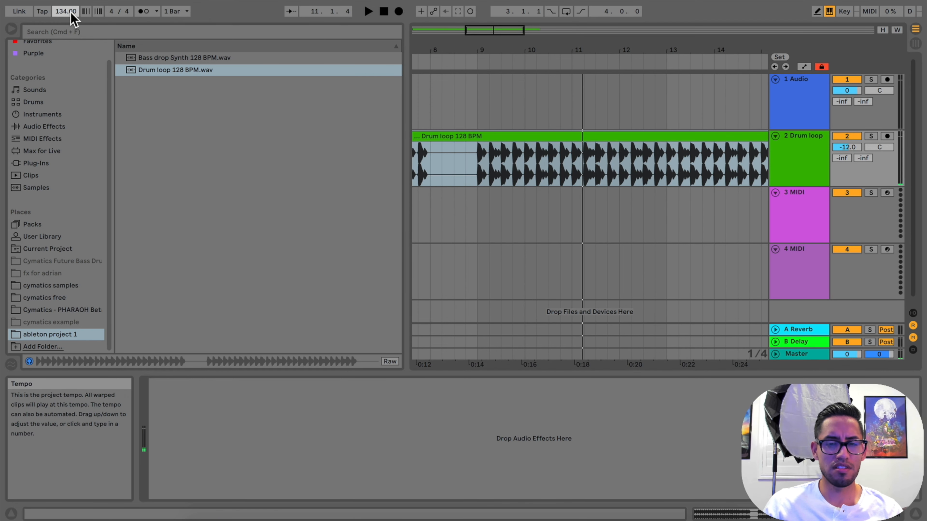
left_click(465, 69)
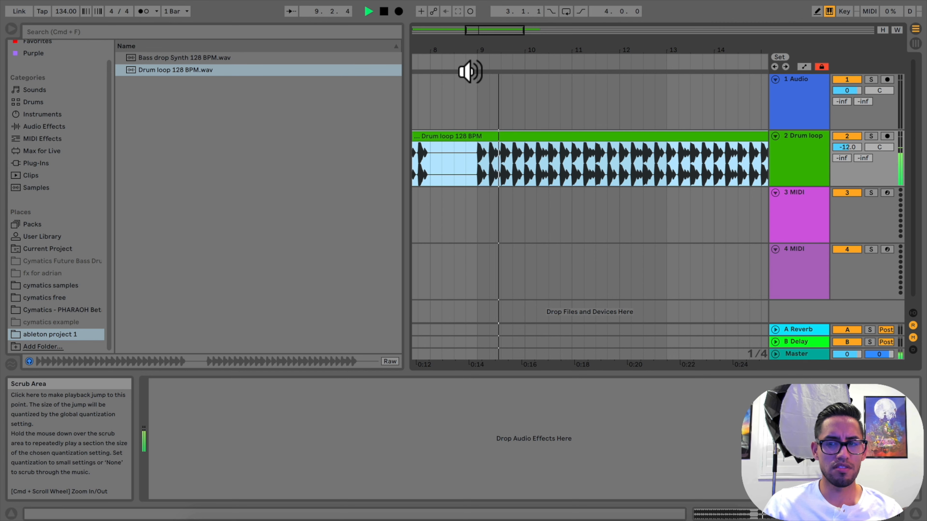
key("space")
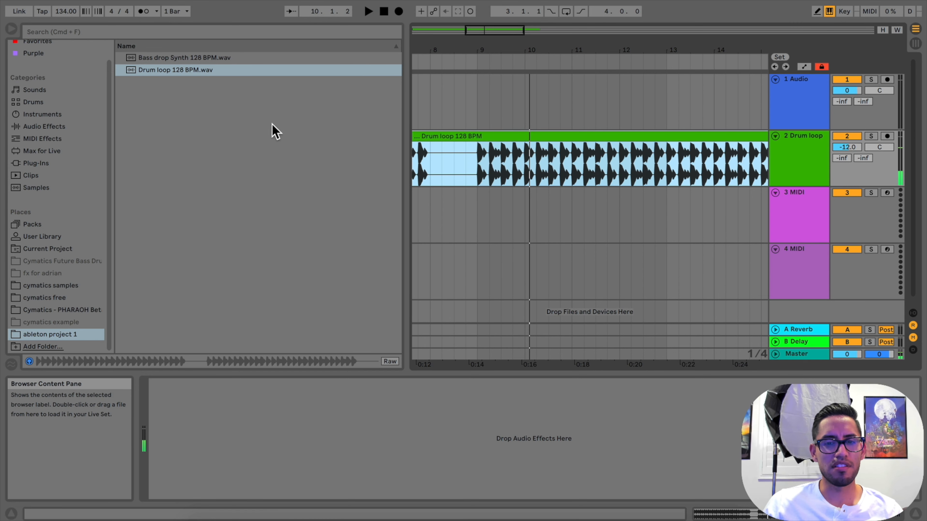
Open the drum loop clip's sample settings and turn off Warp
left_click(521, 134)
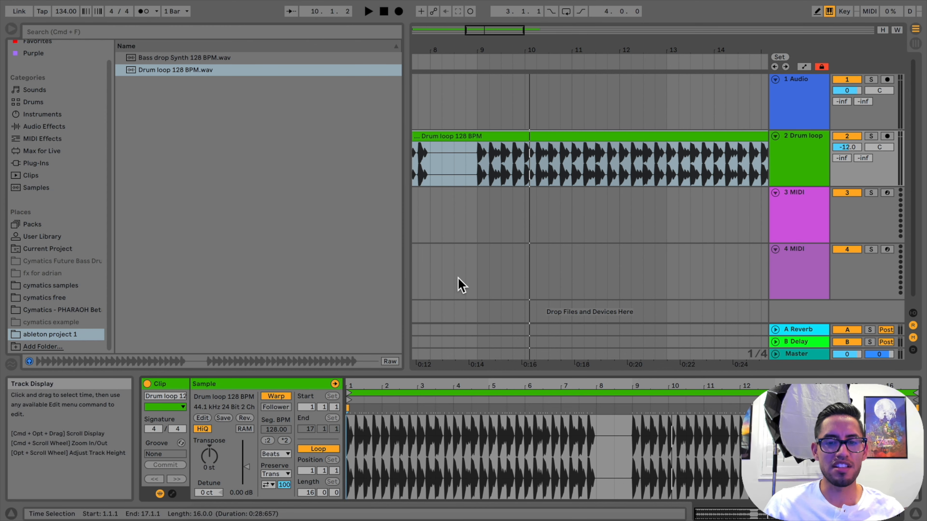
left_click(276, 396)
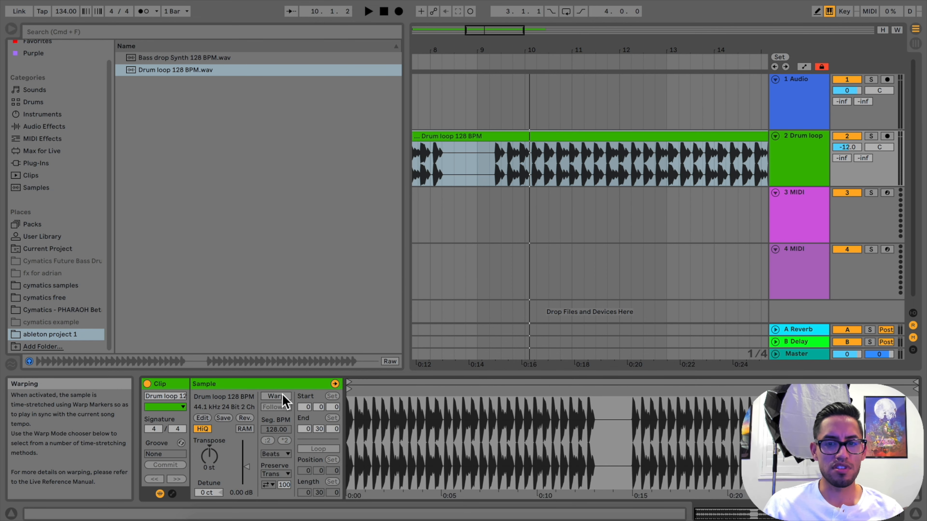
Play the unwarped drum loop from around bar 9 and set the project tempo to 128 BPM
left_click_drag(535, 50, 594, 56)
left_click(522, 66)
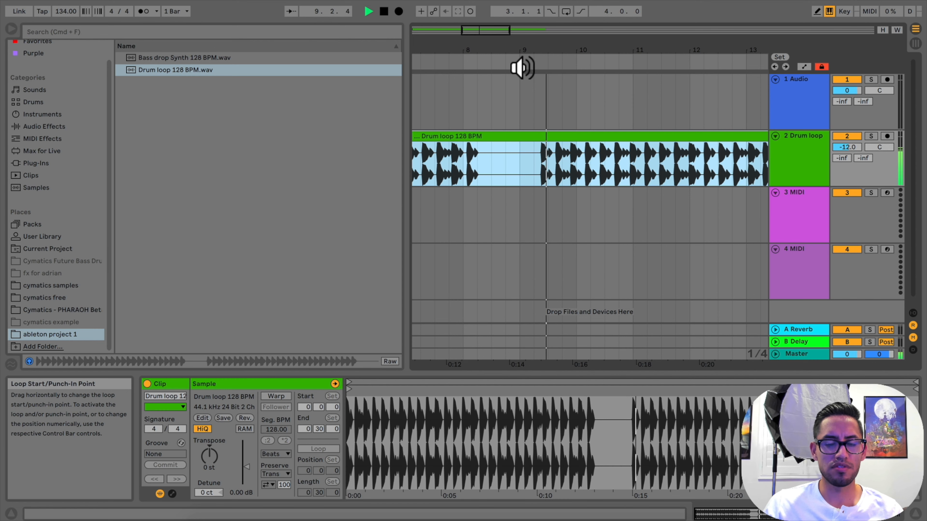
key("space")
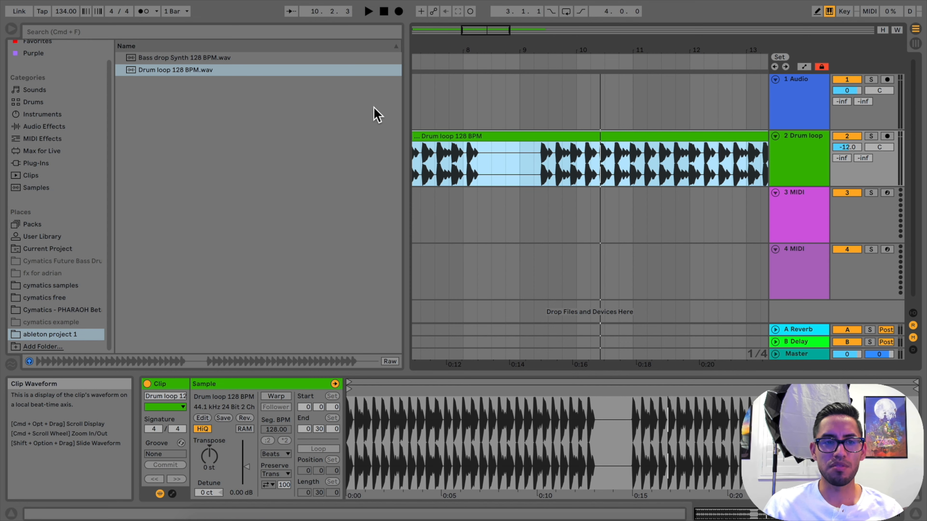
mouse_move(66, 11)
left_mouse_down()
mouse_move(66, 36)
mouse_move(66, 17)
left_mouse_up()
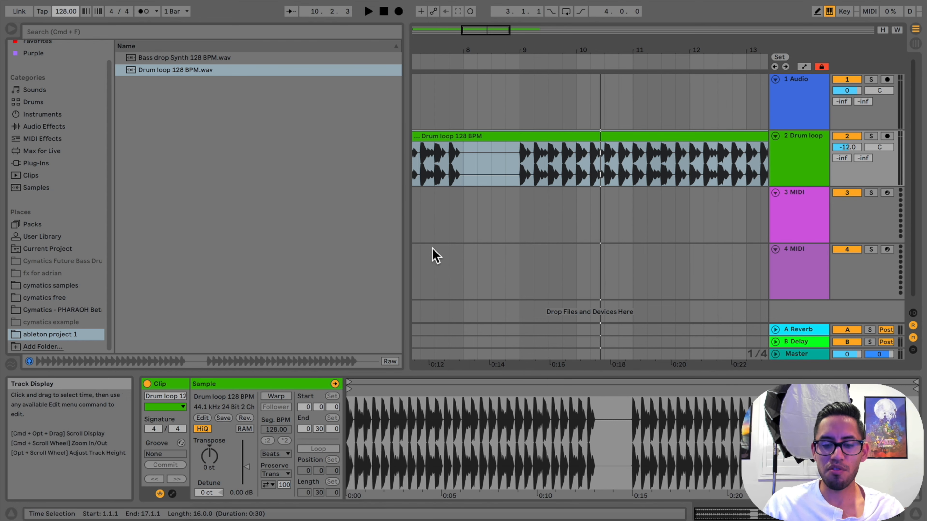
Look through the Audio, Link MIDI, File Folder, Library, Plug-Ins and Record Warp Launch preferences for the warp settings
key("super+comma")
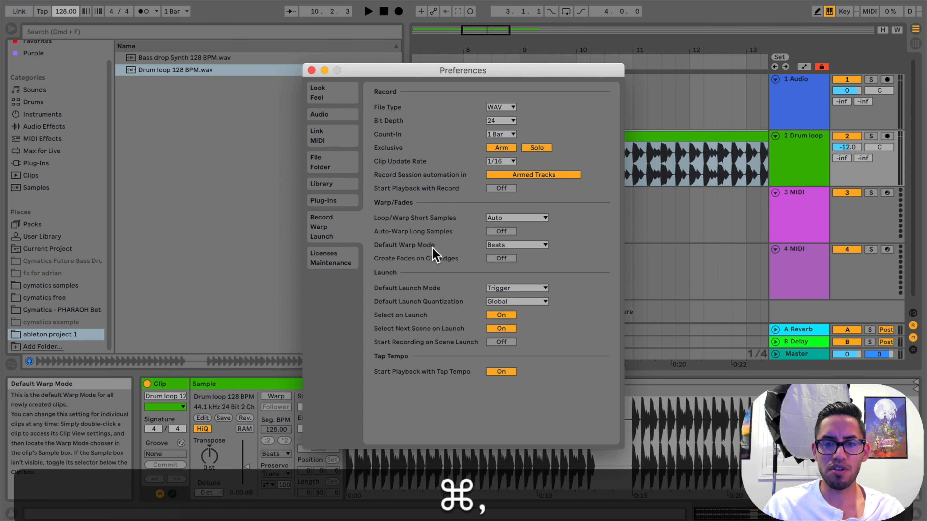
left_click(337, 116)
left_click(336, 136)
left_click(336, 165)
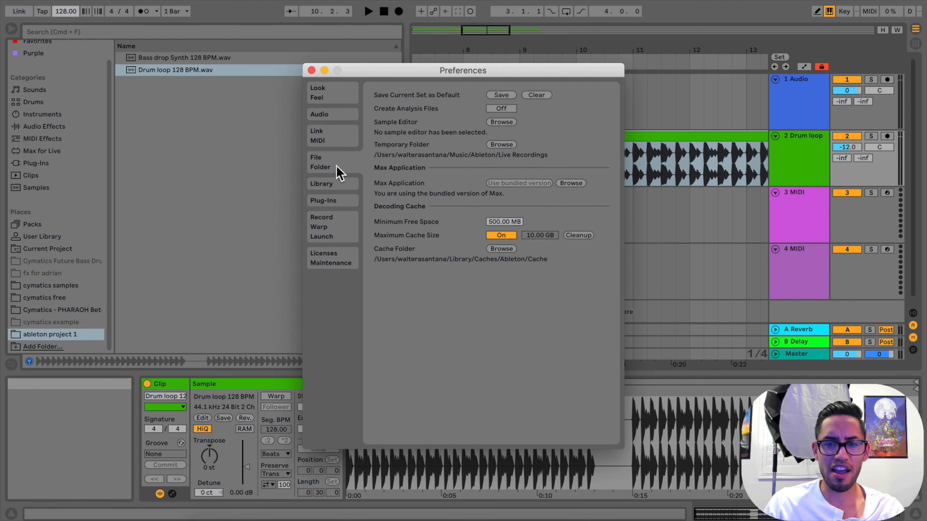
left_click(336, 186)
left_click(337, 202)
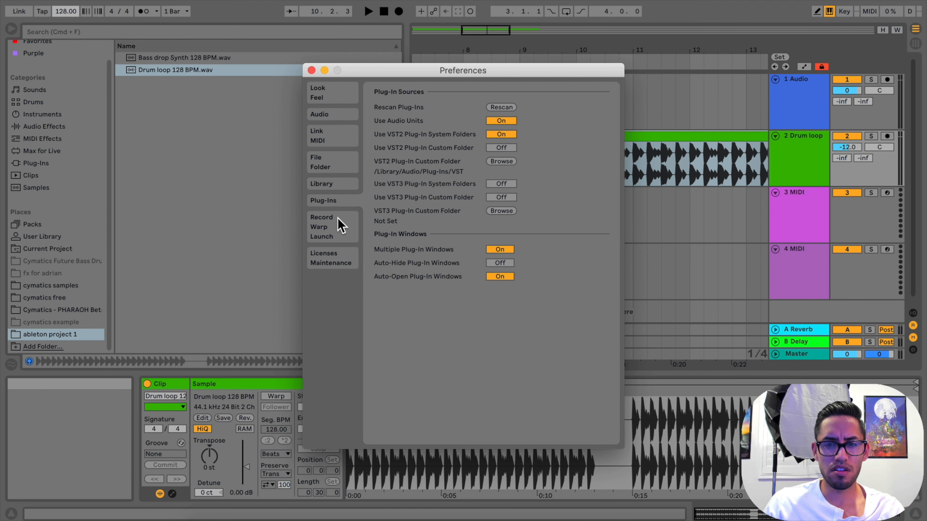
left_click(338, 220)
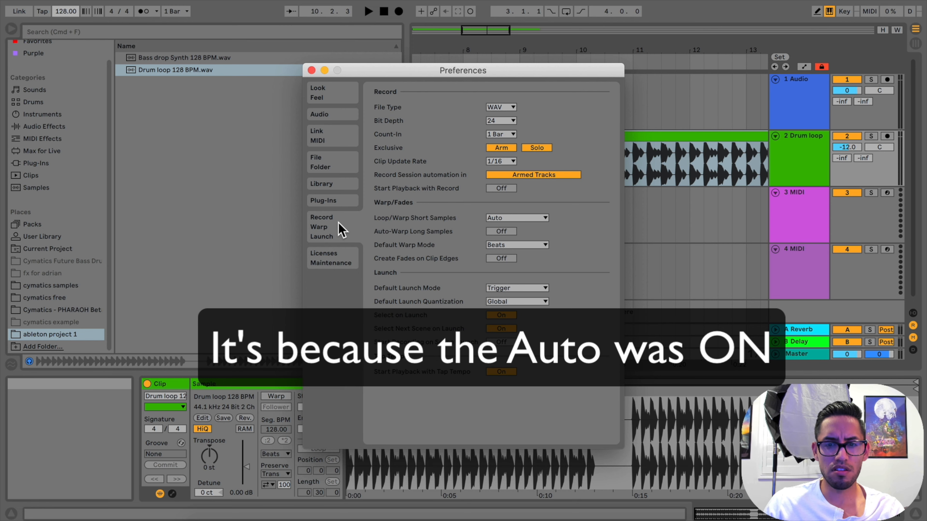
left_click(312, 70)
Place Bass drop Synth 128 BPM.wav from the ableton project 1 folder at bar 1 of the 1 Audio track
left_click_drag(523, 56, 565, 56)
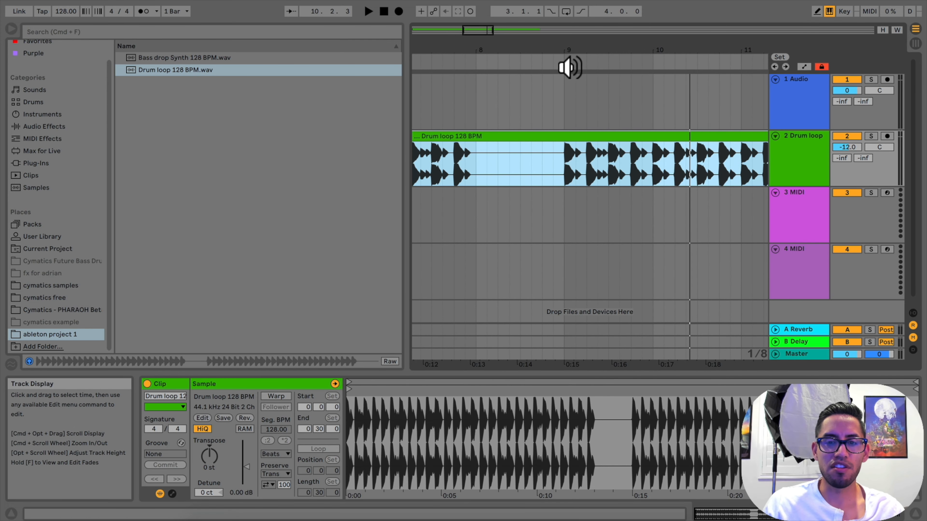
left_click_drag(568, 57, 569, 33)
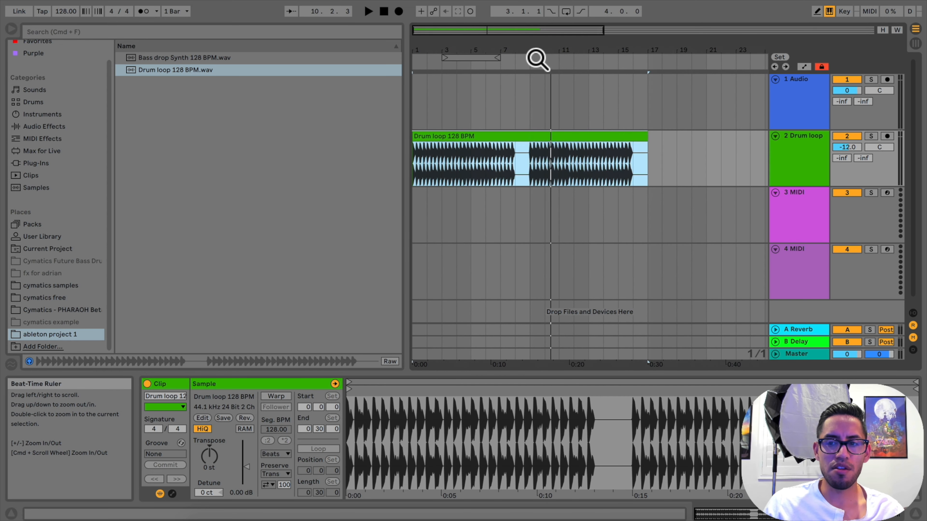
left_click_drag(202, 59, 414, 119)
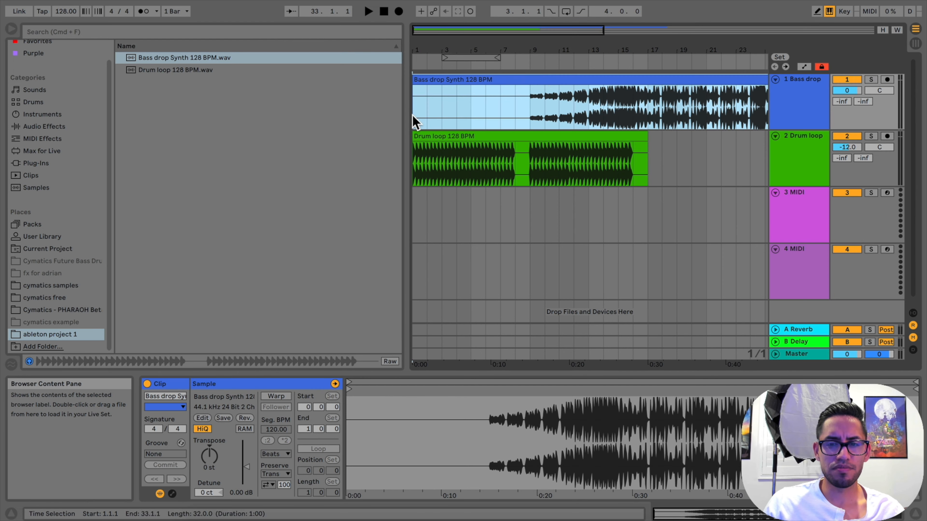
Move the drum loop clip to start at bar 17 so it ends level with the bass drop clip, and hide the browser
left_click_drag(547, 53, 546, 33)
left_click_drag(475, 40, 500, 56)
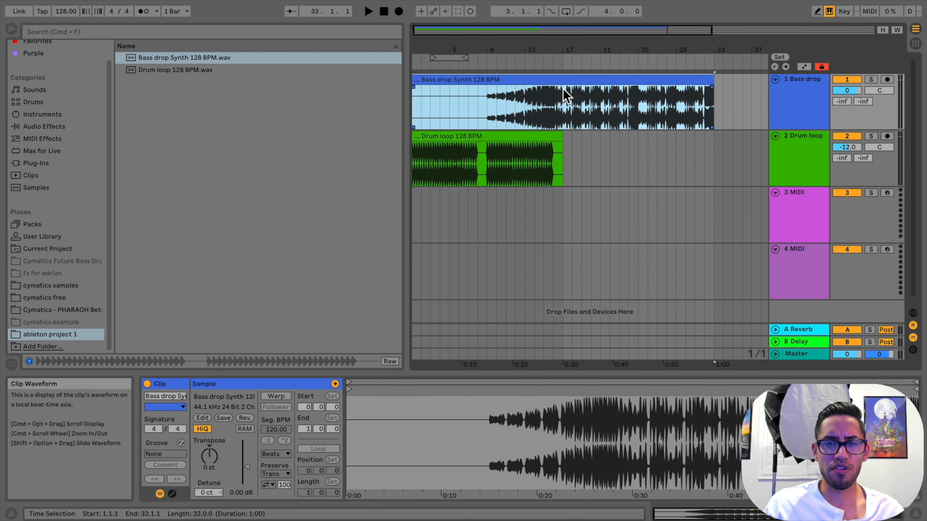
left_click_drag(514, 135, 675, 151)
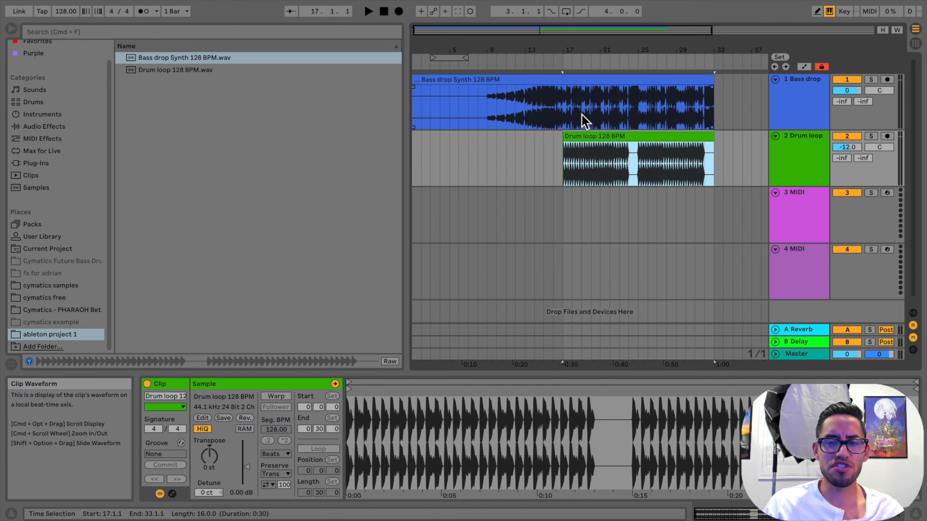
mouse_move(584, 138)
left_mouse_down()
mouse_move(491, 141)
mouse_move(554, 127)
mouse_move(583, 153)
left_mouse_up()
left_click(536, 54)
left_click_drag(537, 55, 536, 73)
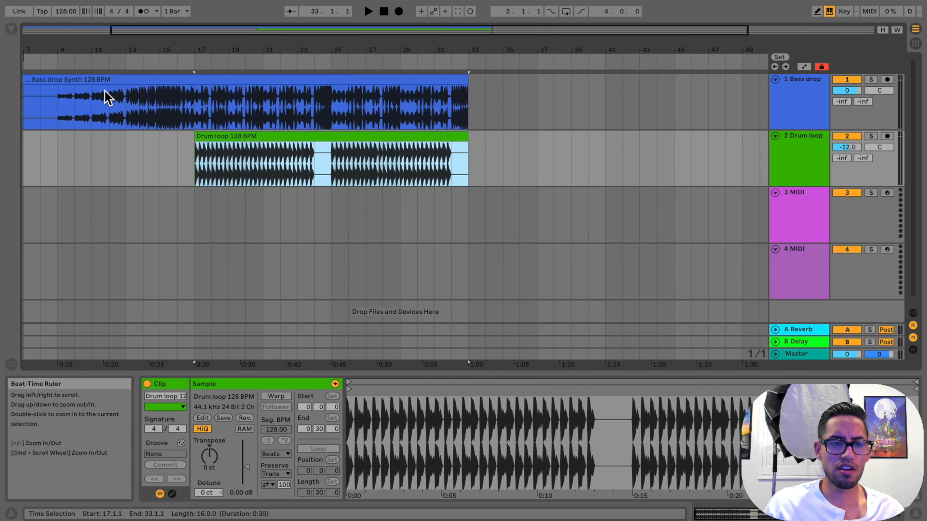
Play the arrangement from about bar 9 through the bass drop's build-up to bar 16
scroll(114, 98, "left", 5)
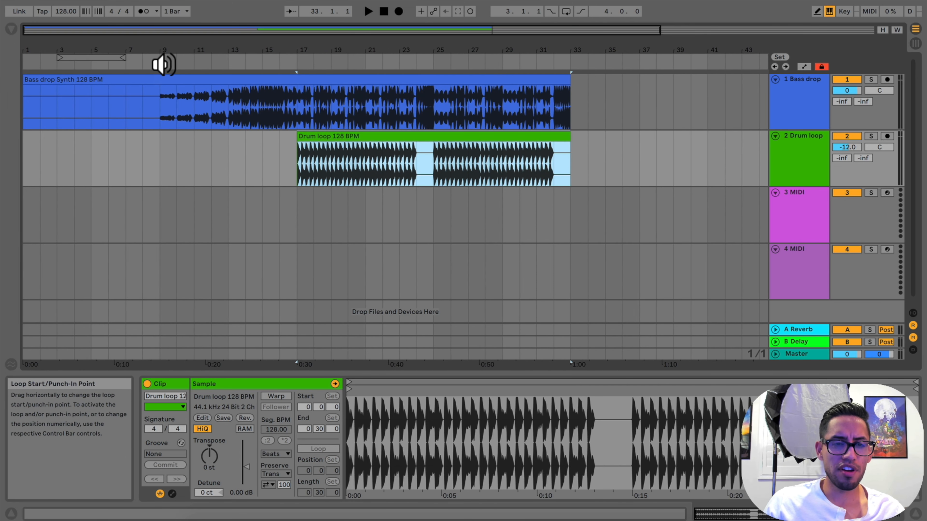
left_click(159, 66)
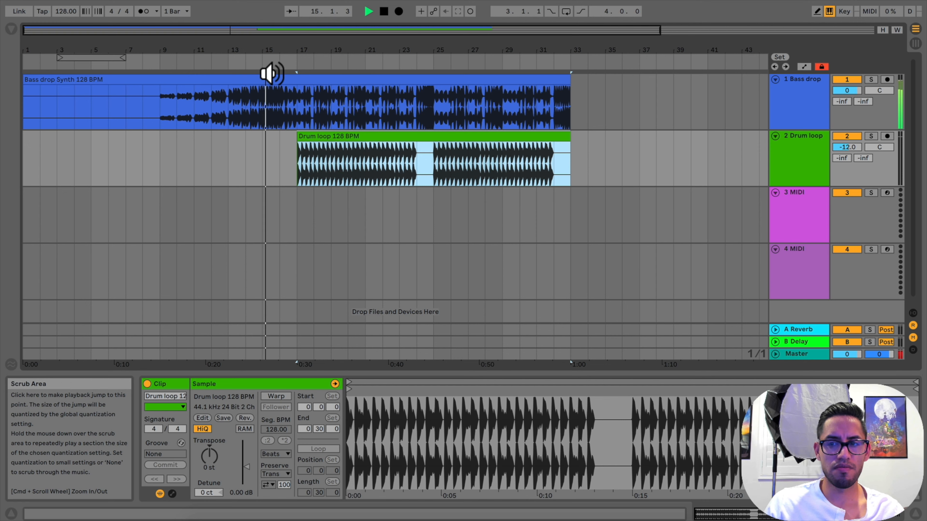
key("space")
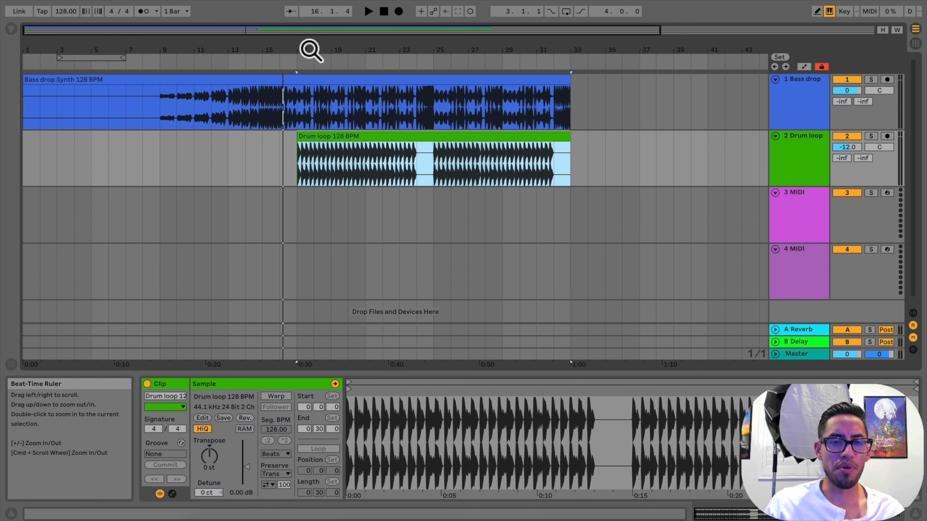
left_click_drag(303, 50, 274, 55)
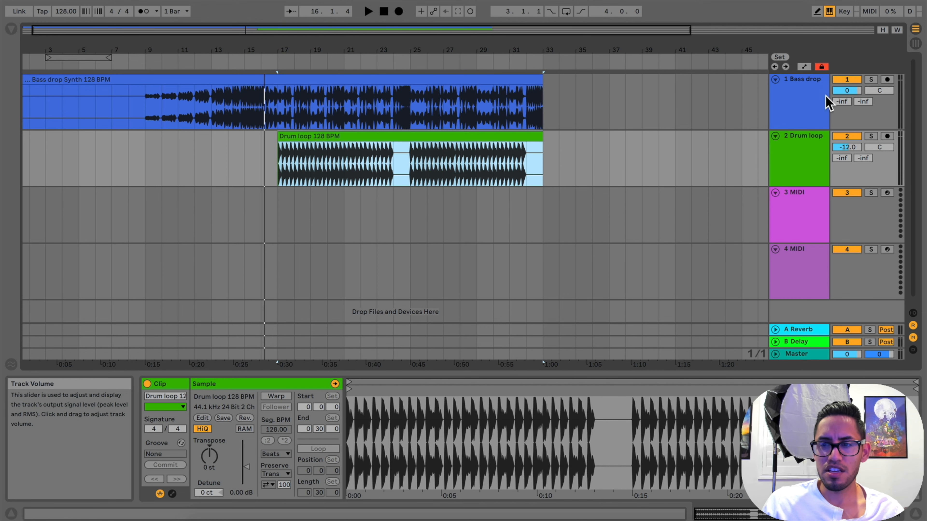
Compare playback from bar 17 with the 1 Bass drop track muted and with it unmuted alongside the drum loop
left_click(847, 80)
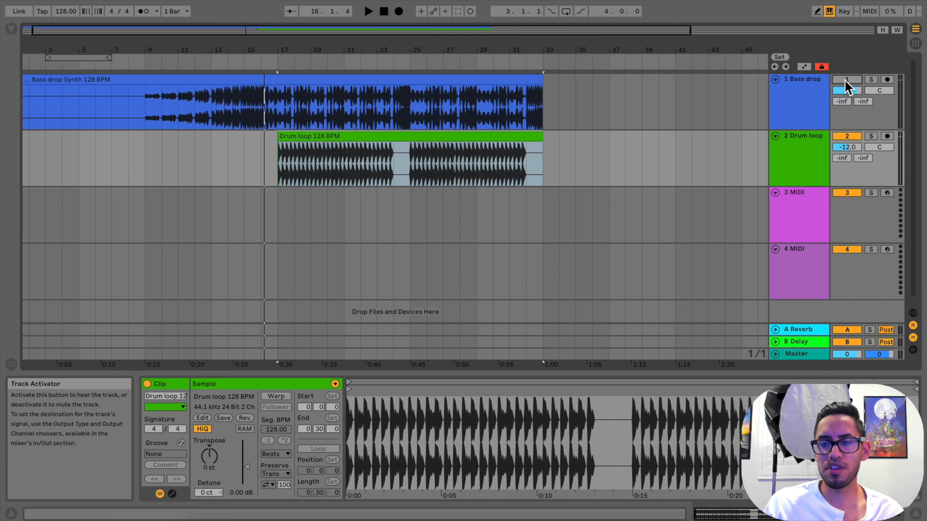
left_click(285, 63)
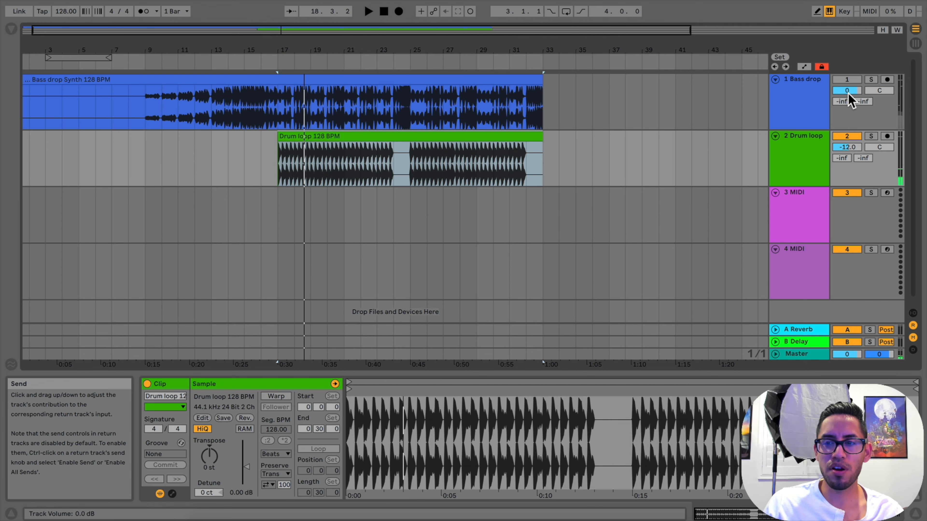
left_click(300, 64)
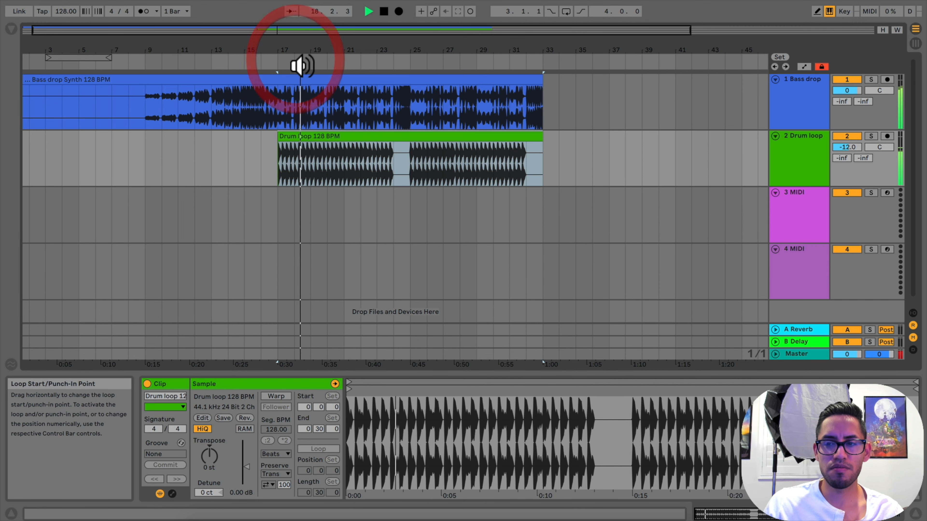
key("space")
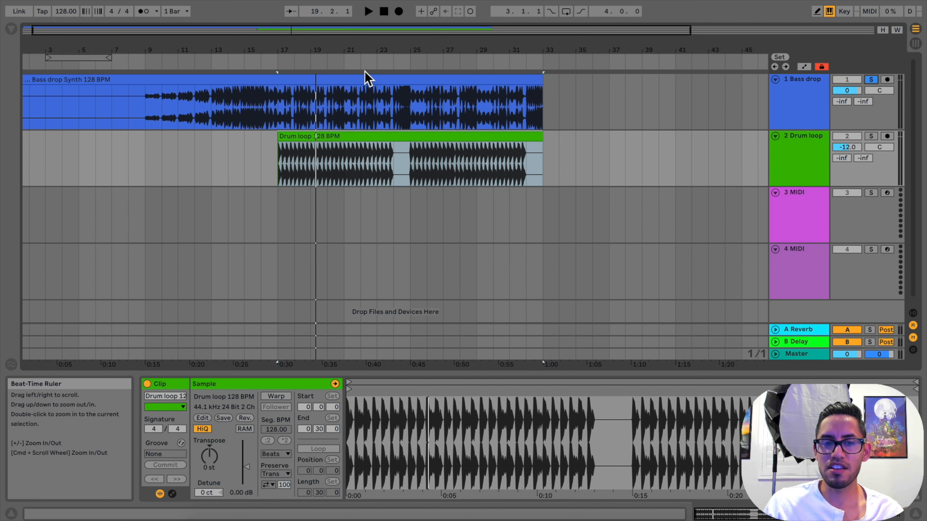
Play the soloed bass drop from bar 17, and set the 1 Bass drop track to -12.0 dB volume and 50L pan
left_click(281, 69)
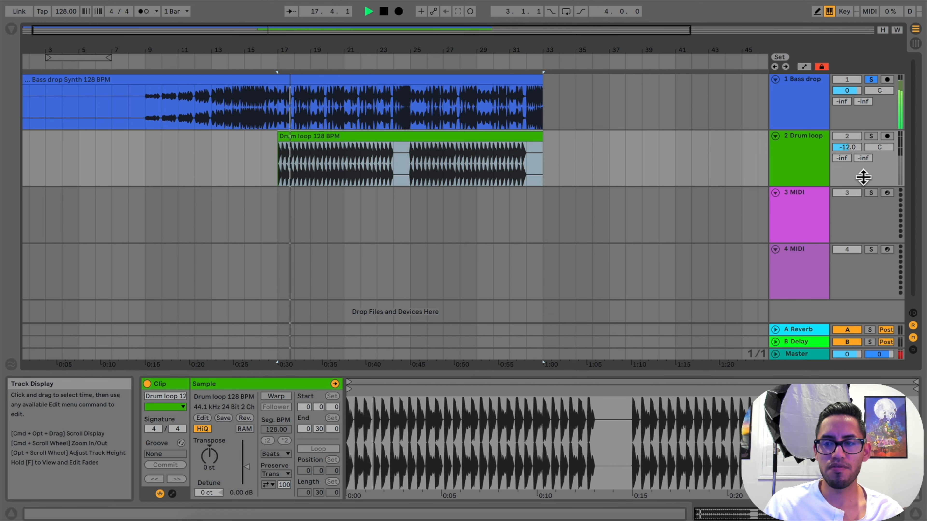
key("space")
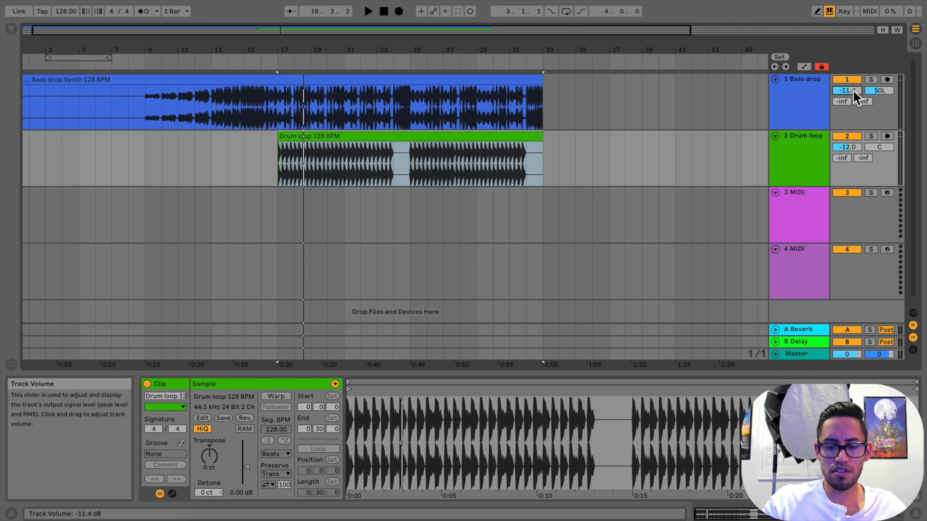
left_click(881, 91)
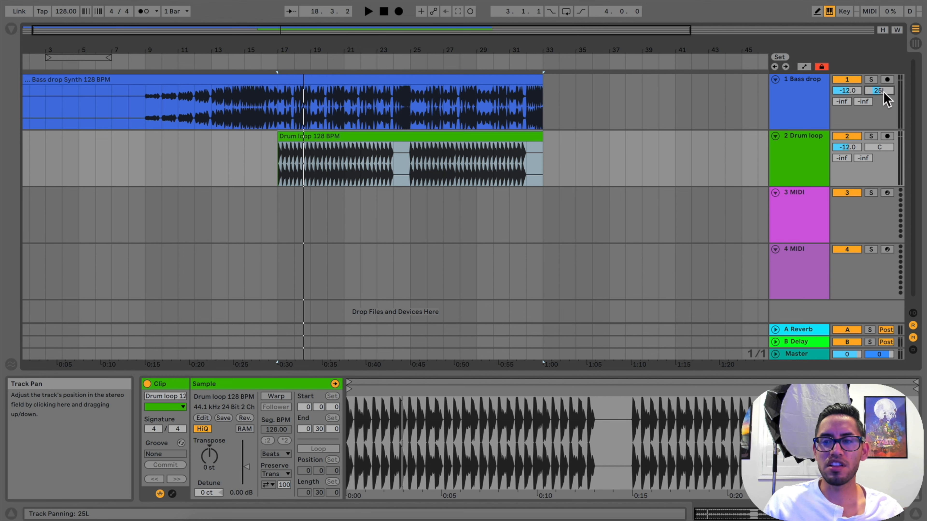
left_click(284, 65)
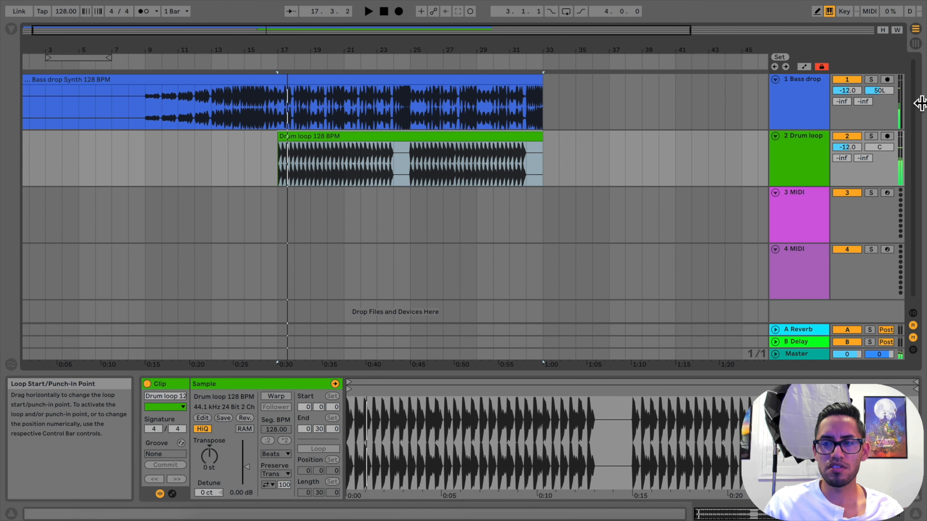
Solo the 1 Bass drop track, play it panned 50L and 50R, and recentre its pan
left_click(871, 80)
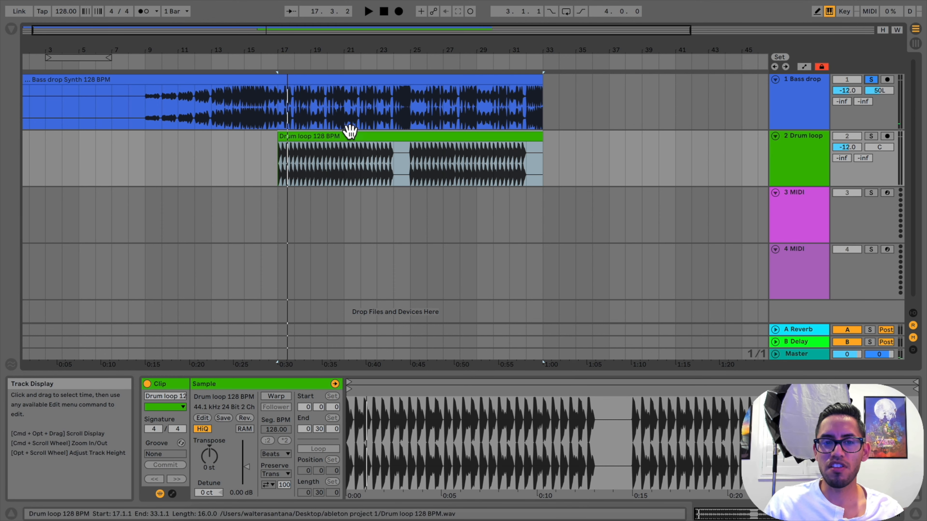
left_click(301, 68)
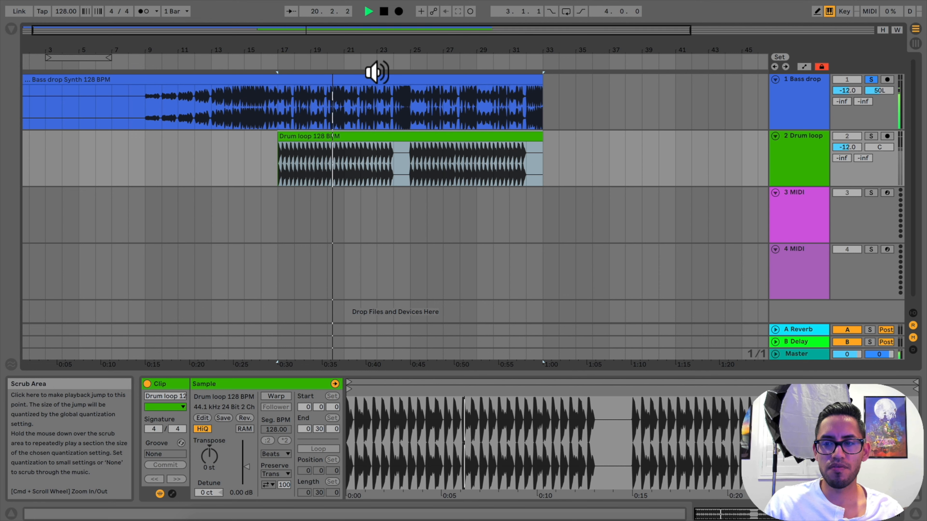
key("space")
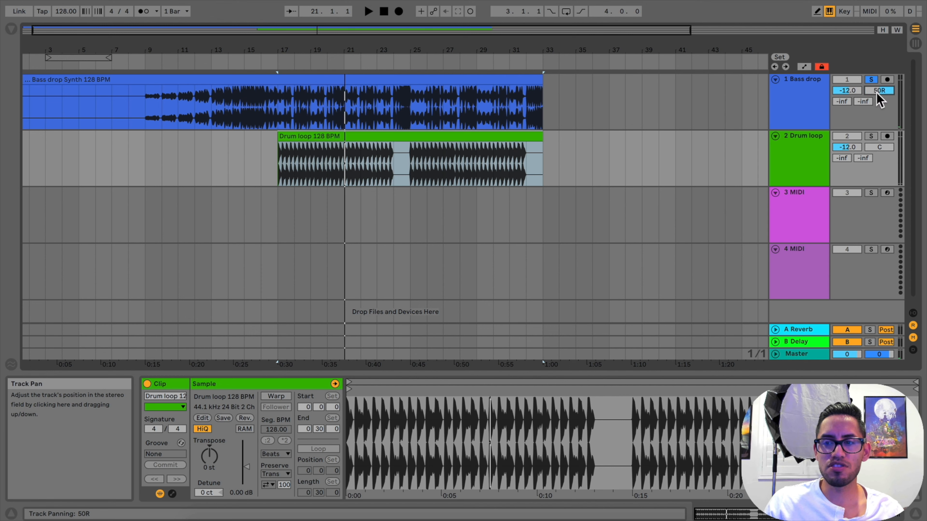
left_click(355, 63)
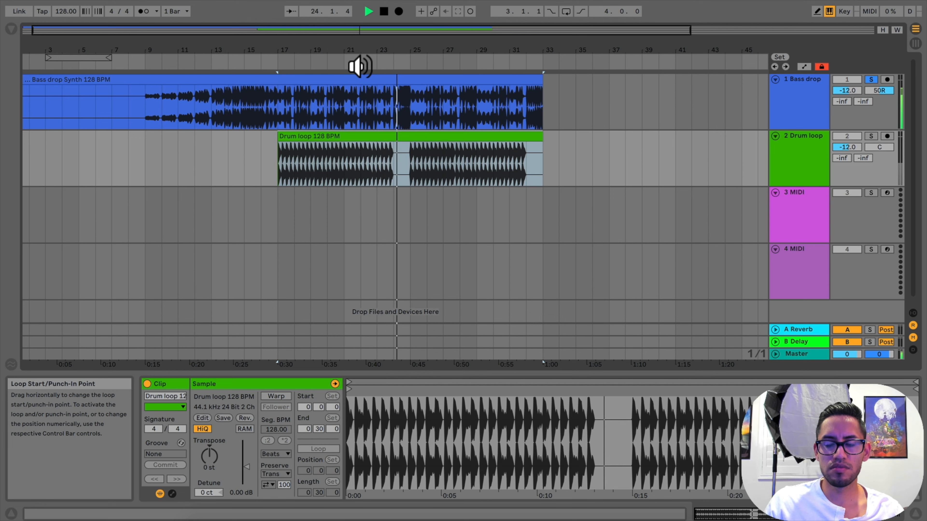
key("space")
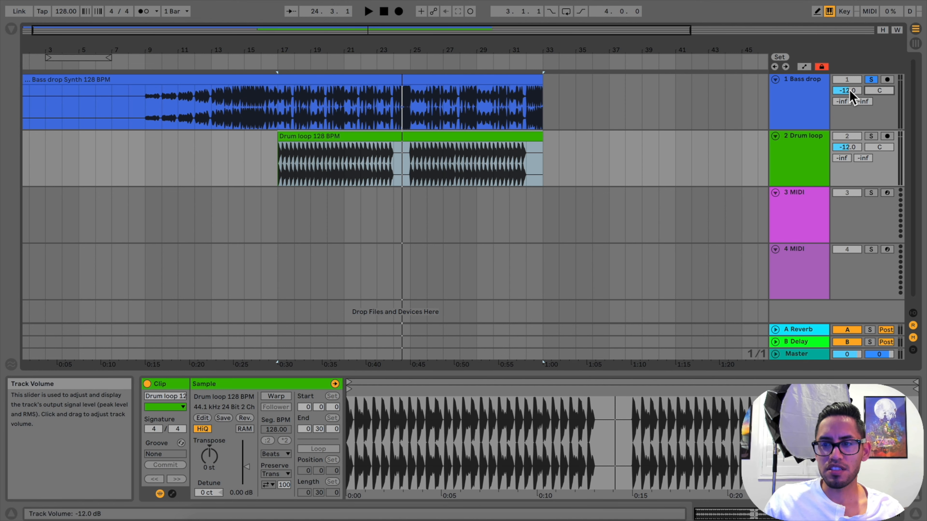
Unfold the A Reverb return track, show its Reverb device, and raise the 1 Bass drop track's reverb send to 0 dB
left_click(775, 330)
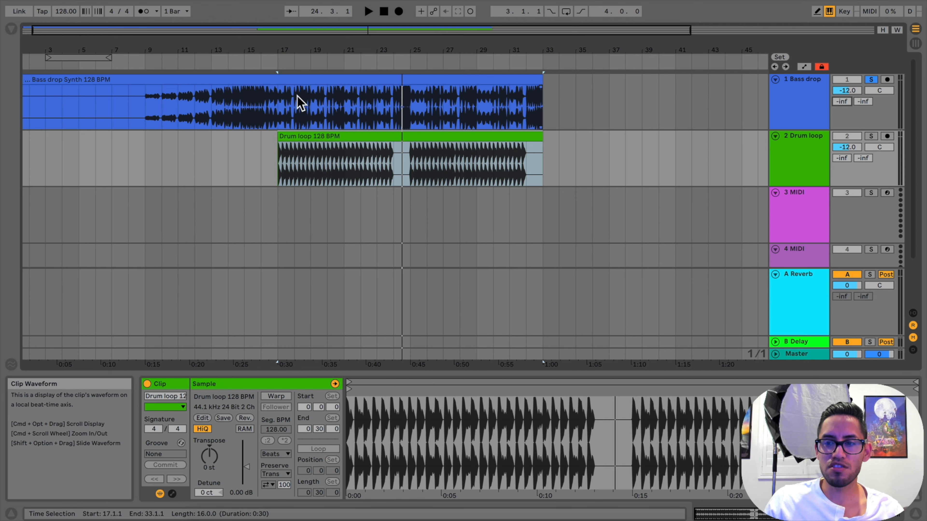
left_click(310, 68)
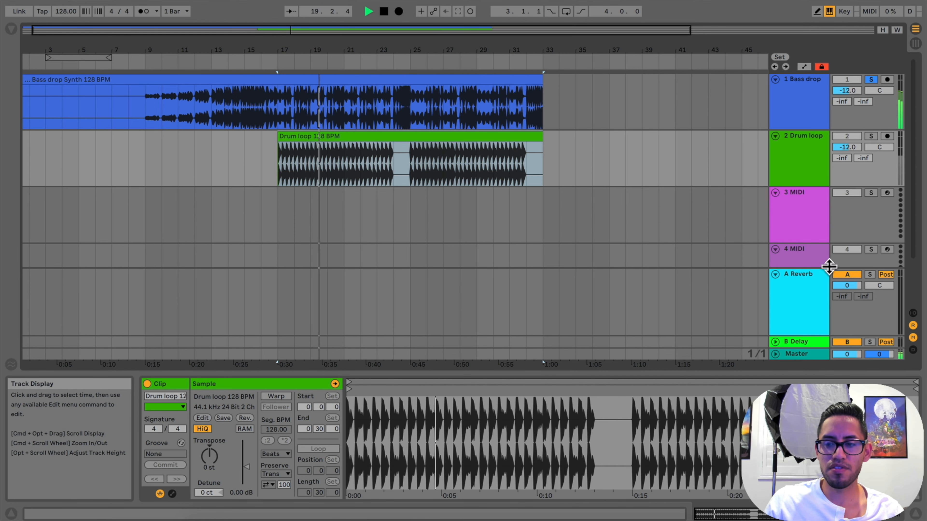
key("space")
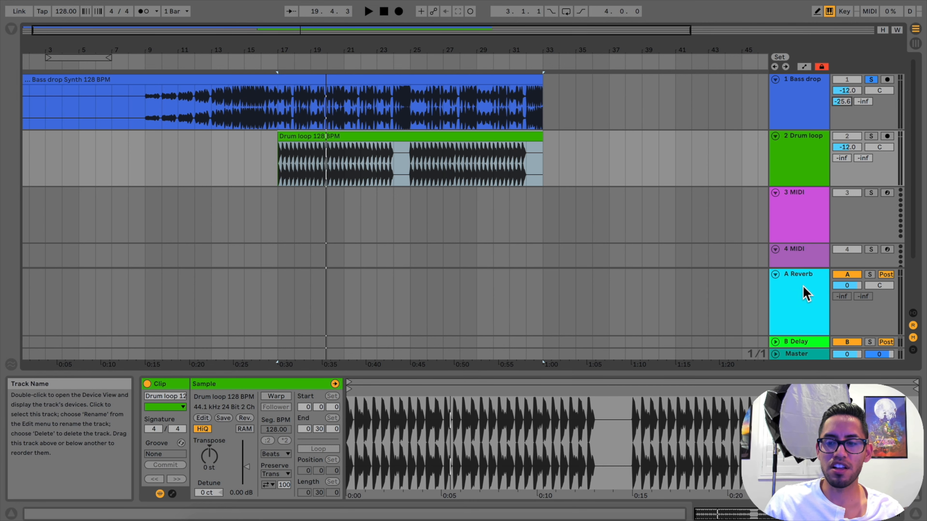
double_click(804, 294)
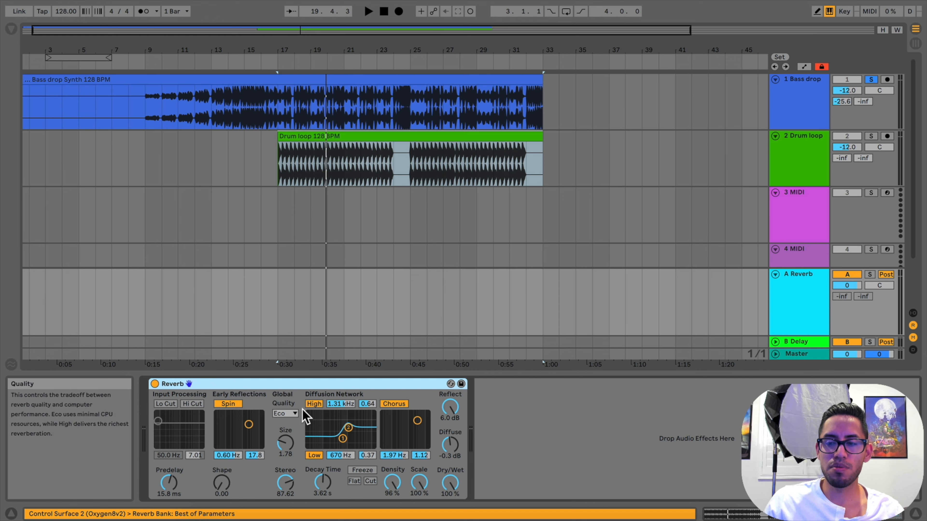
left_click_drag(846, 101, 846, 65)
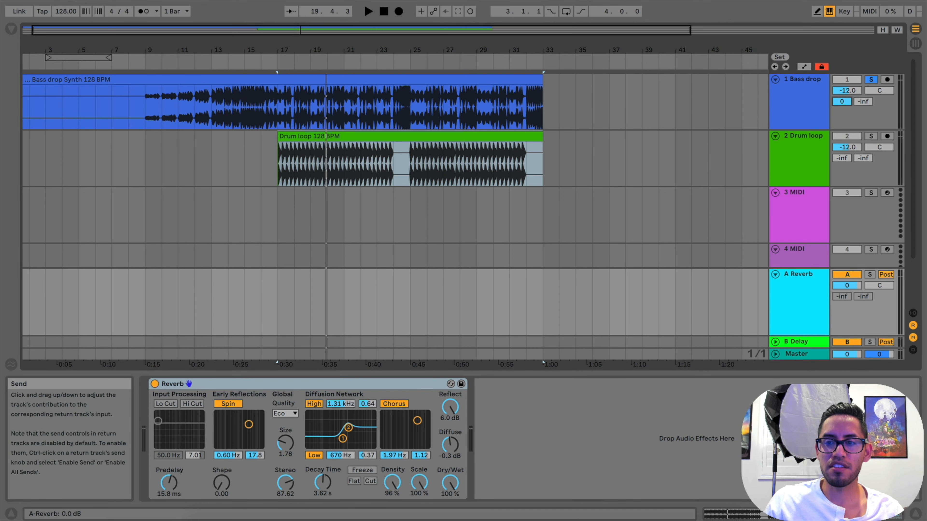
Set the Reverb's Size to 5.05 while playing the bass drop, and return the track's reverb send to -inf
left_click(308, 63)
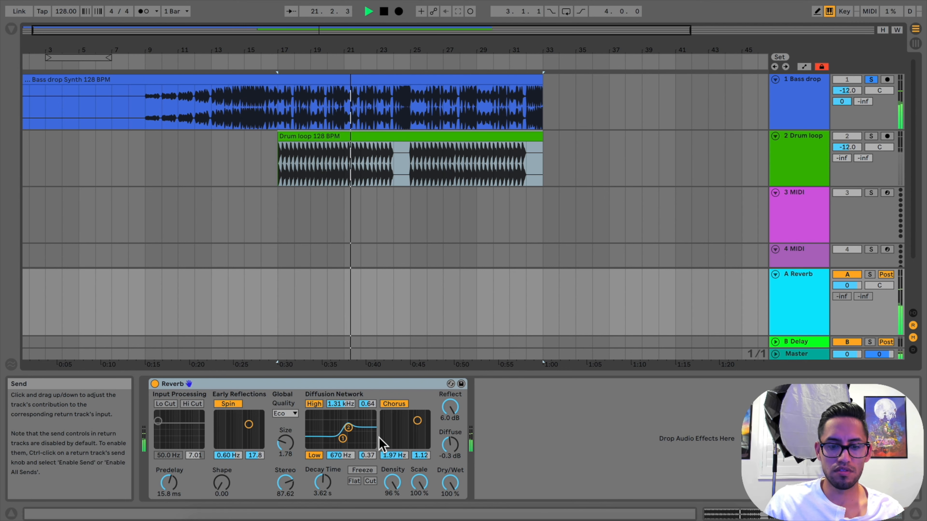
left_click_drag(290, 444, 290, 426)
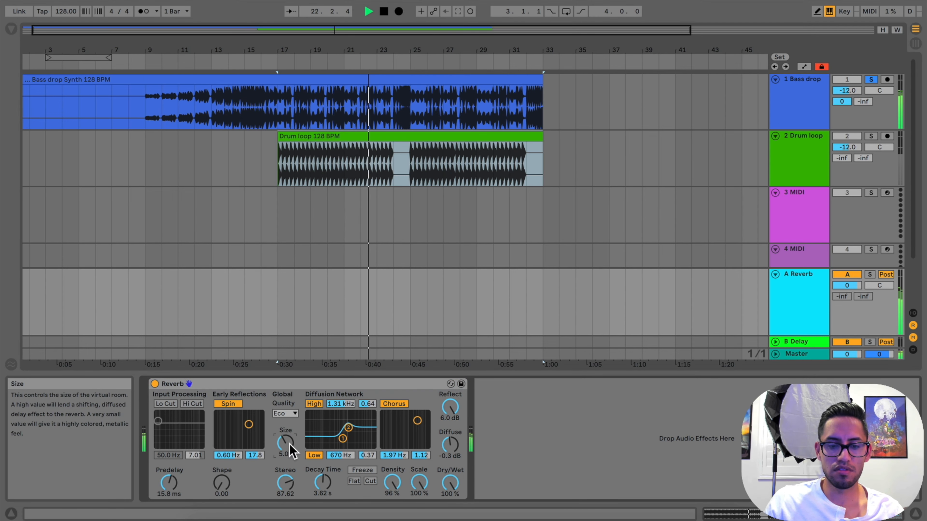
key("space")
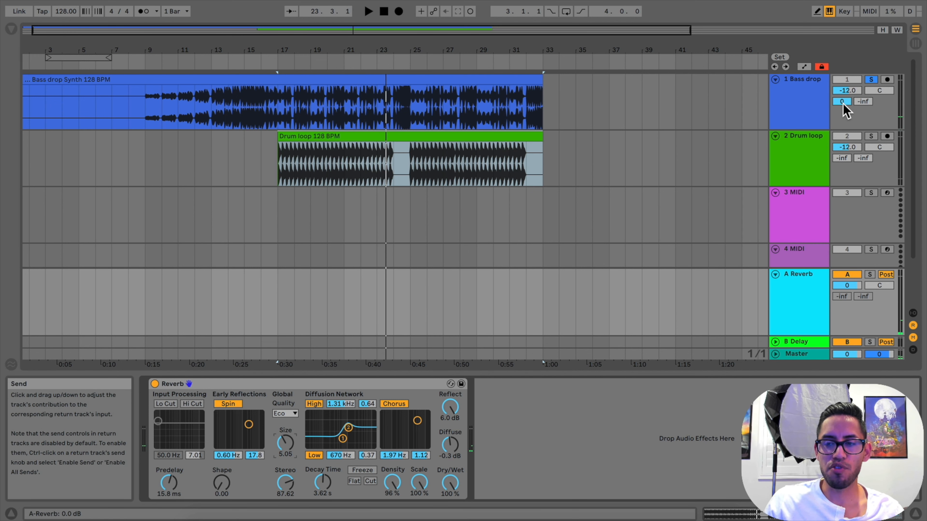
left_click_drag(843, 106, 844, 132)
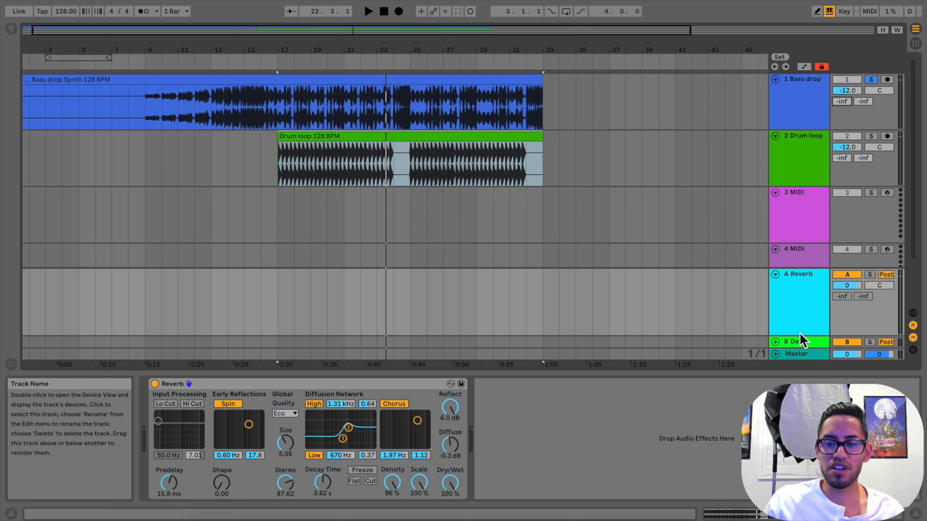
Unfold the B Delay return track, play the bass drop with its delay send at 0 dB, and return the send to -inf
left_click(793, 344)
left_click(776, 342)
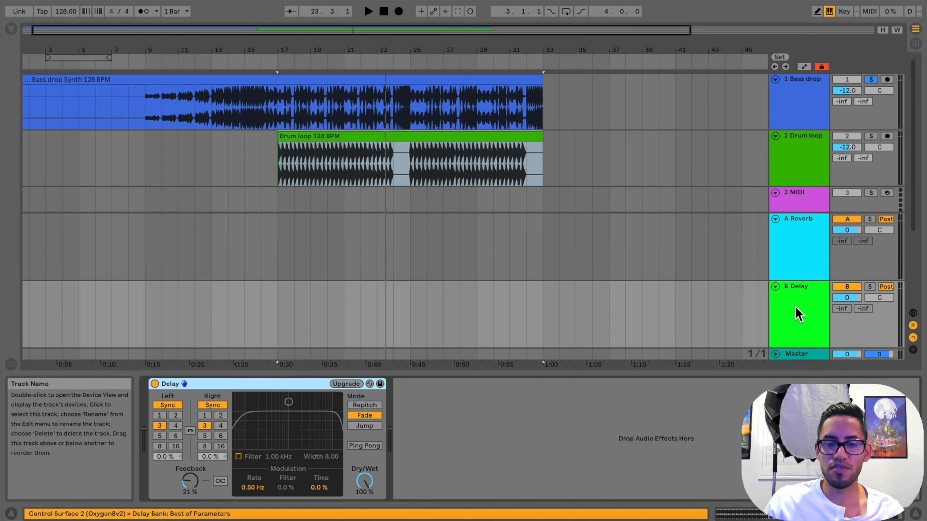
left_click(869, 105)
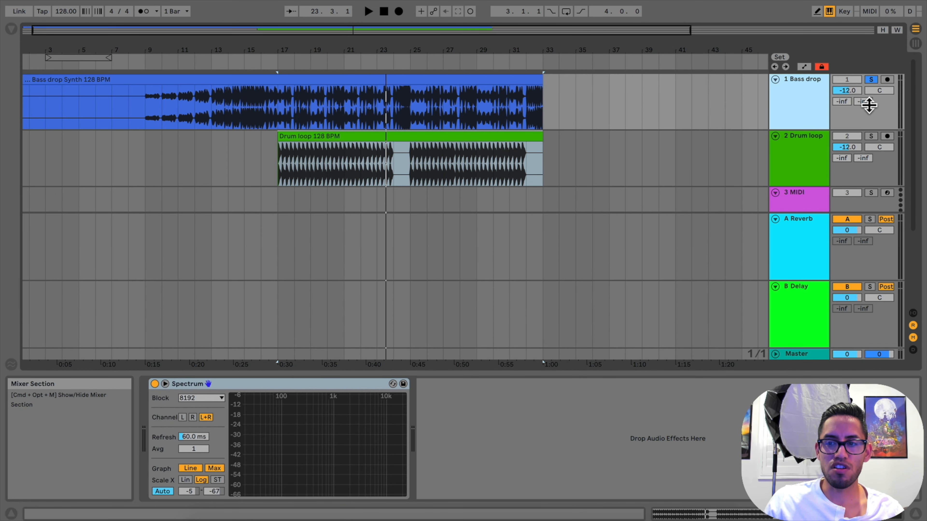
left_click_drag(870, 106, 870, 91)
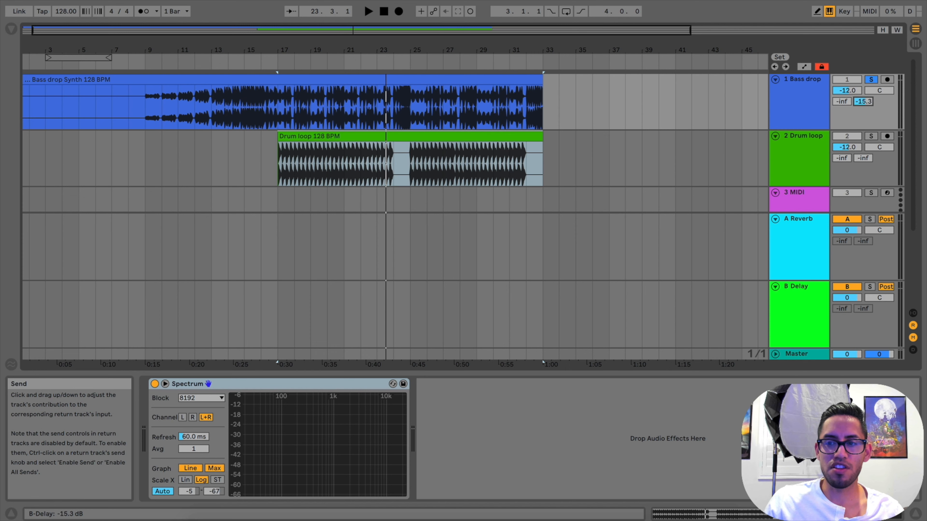
left_click(275, 65)
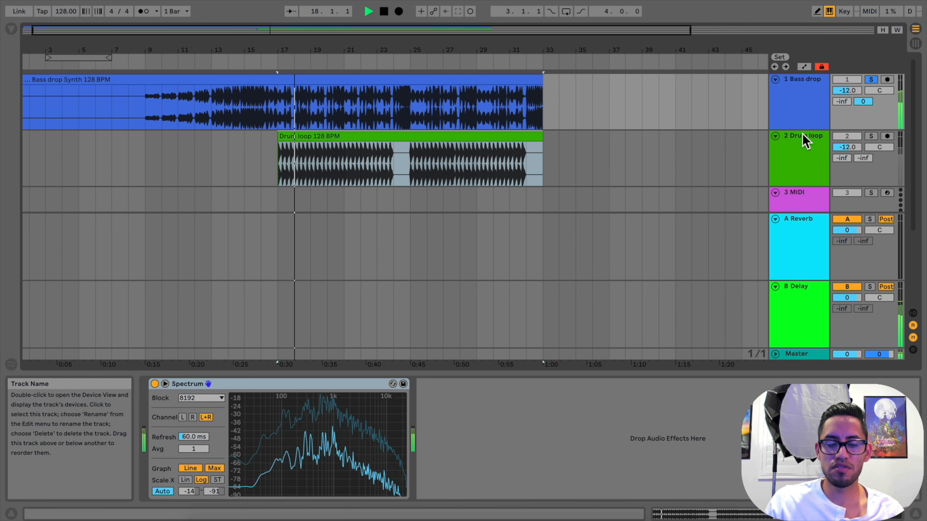
key("space")
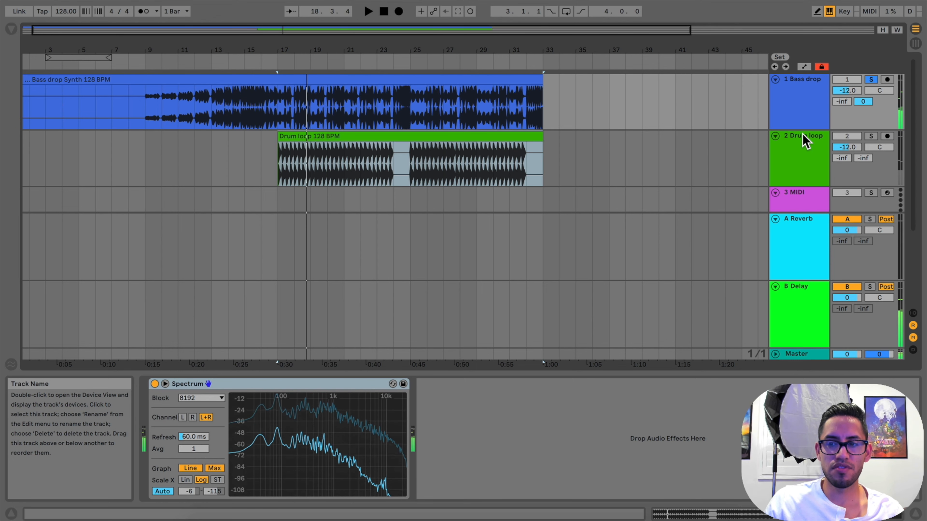
left_click_drag(863, 101, 863, 121)
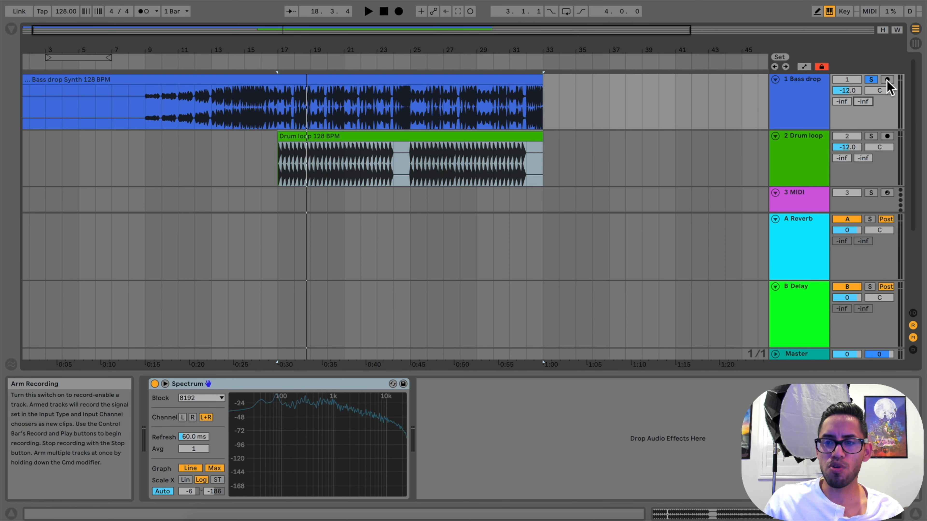
Fold the 1 Bass drop and 2 Drum loop tracks in the arrangement
left_click(775, 79)
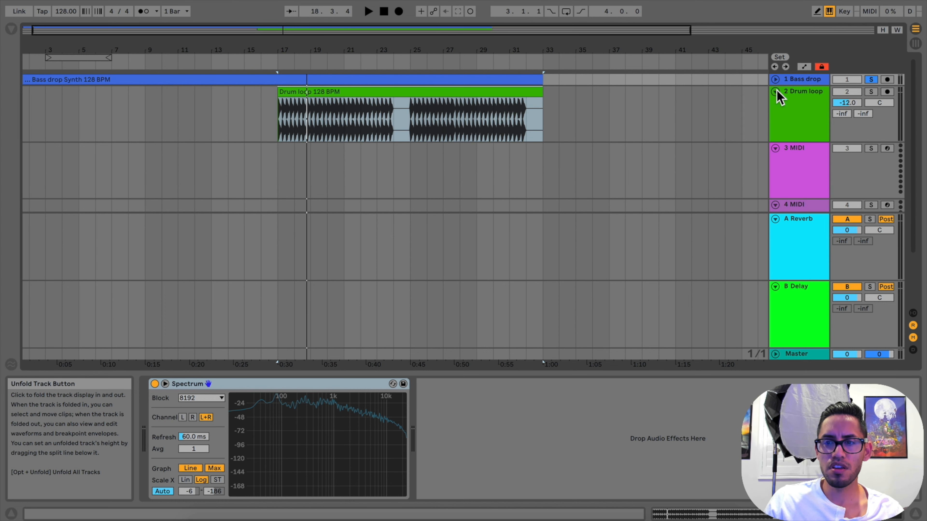
left_click(775, 80)
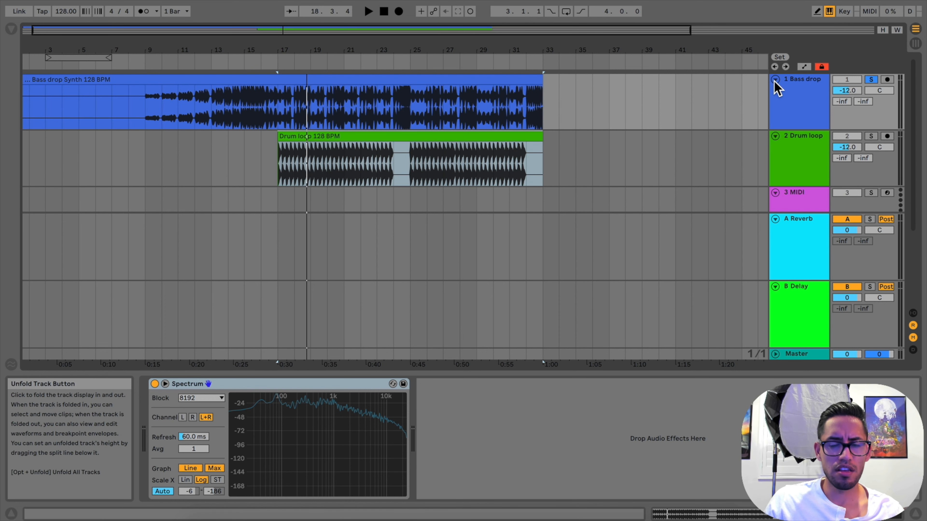
left_click(775, 80)
left_click(776, 92)
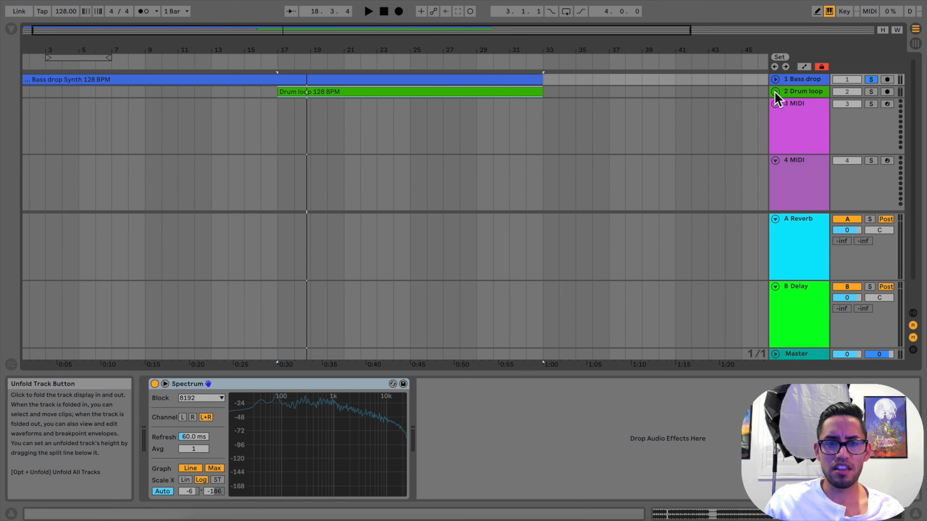
Select the 3 MIDI track, show the browser, and look through the Piano & Keys presets in the Sounds category
left_click(803, 126)
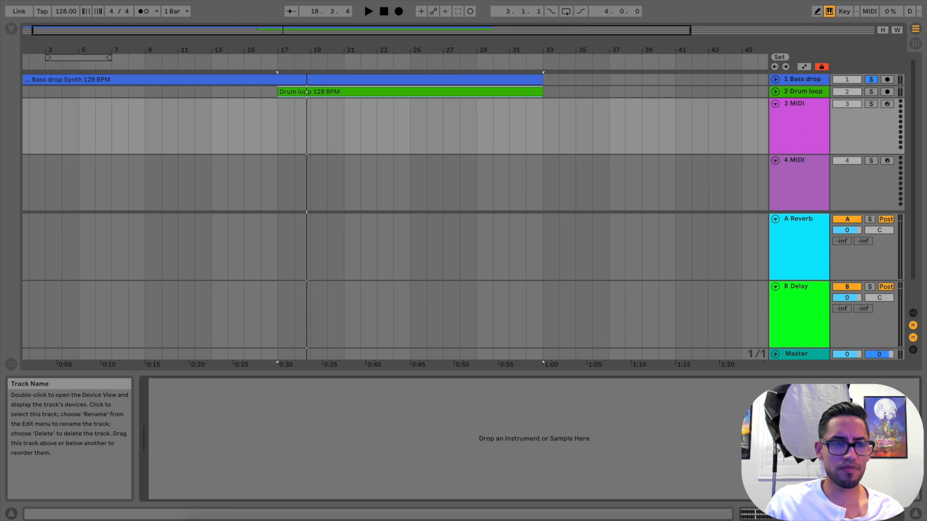
left_click(11, 29)
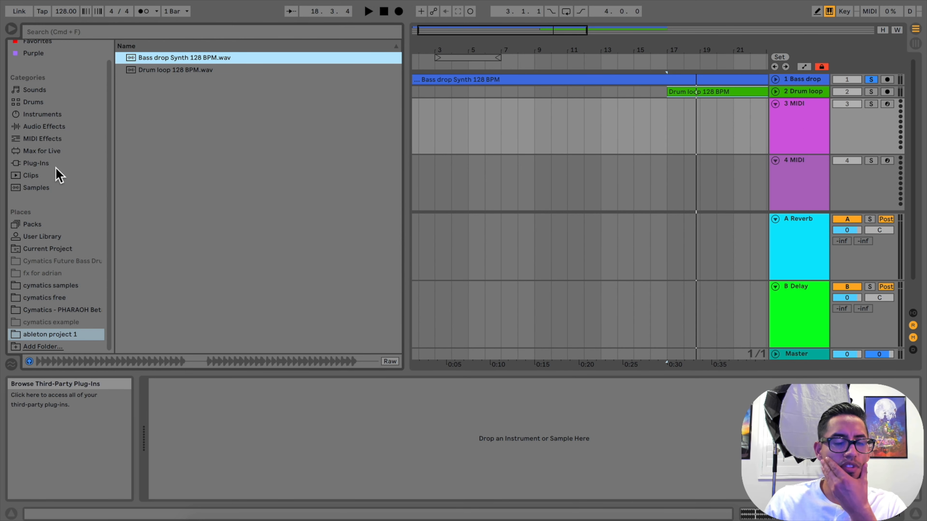
left_click(53, 128)
left_click(43, 91)
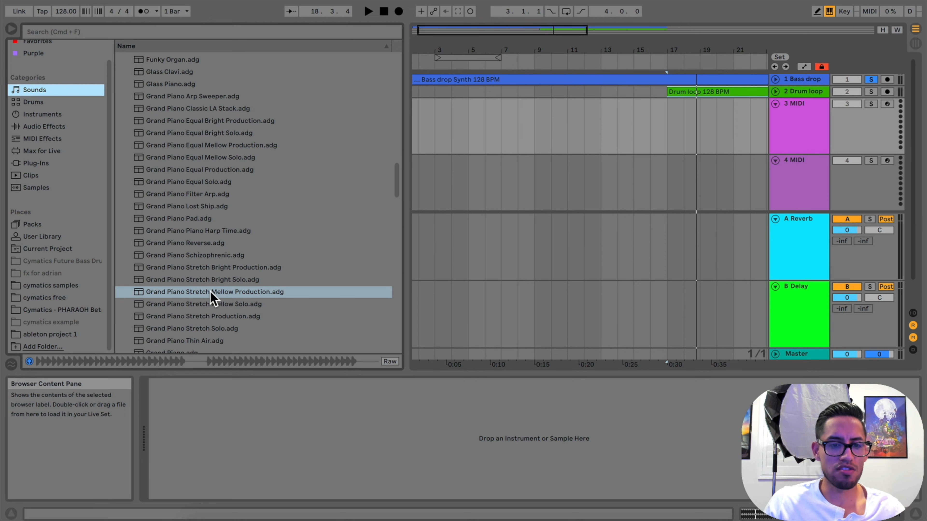
left_click(39, 102)
left_click(37, 90)
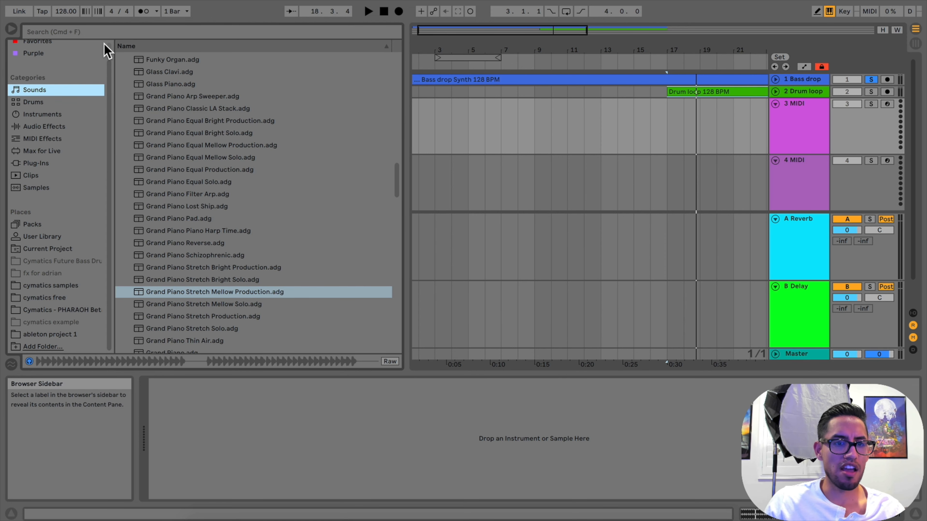
scroll(168, 106, "up", 15)
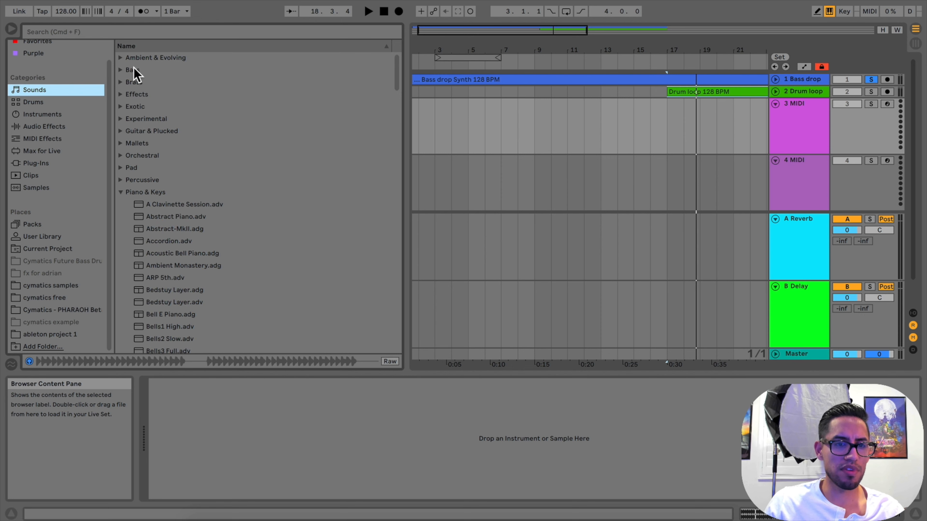
scroll(177, 230, "down", 15)
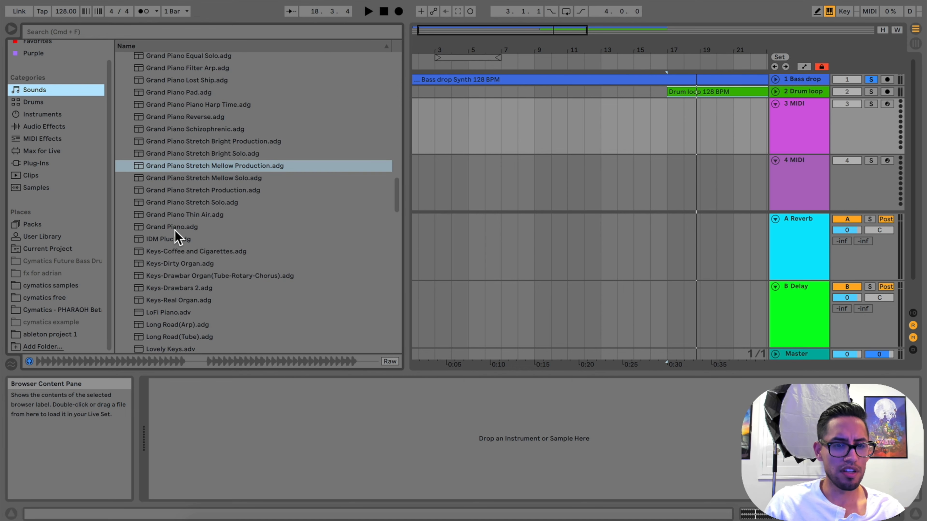
Preview the grand piano presets and load Grand Piano Stretch Mellow Solo.adg onto the 3 MIDI track
left_click(191, 140)
left_click(193, 126)
left_click(194, 141)
left_click(197, 126)
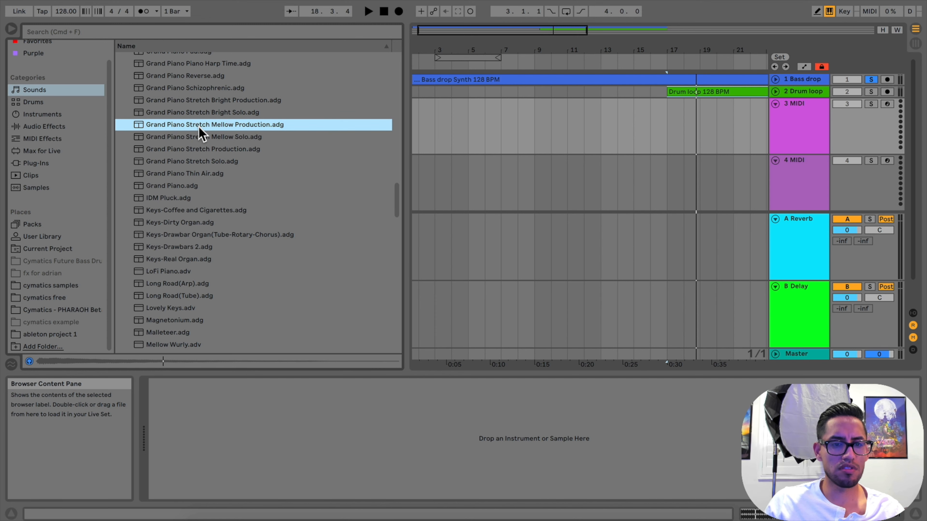
left_click(202, 139)
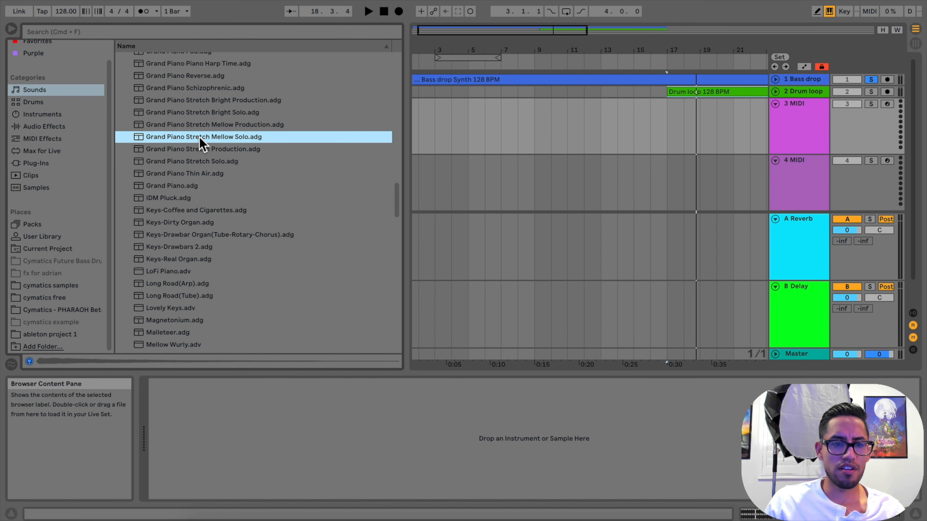
left_click_drag(343, 98, 802, 127)
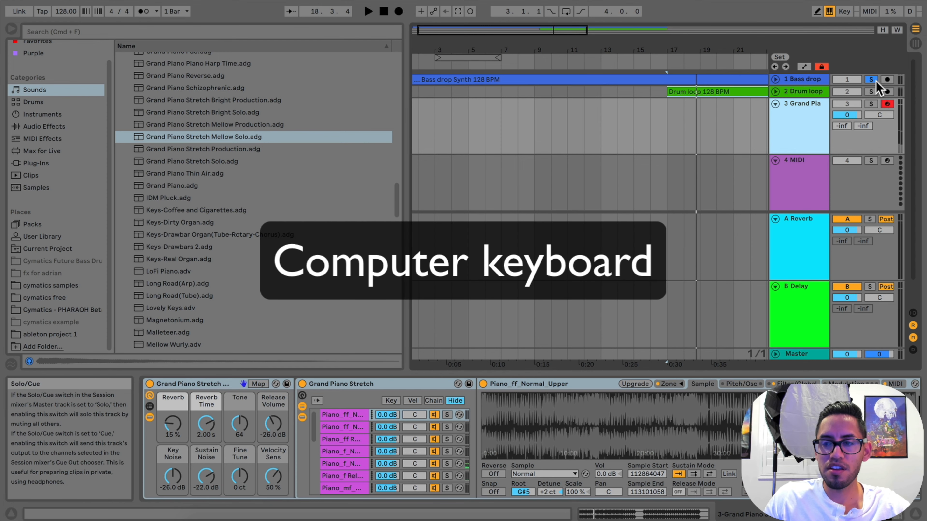
Hide the browser, fold the A Reverb and B Delay return tracks, and unfold the 1 Bass drop track
key("super+alt+b")
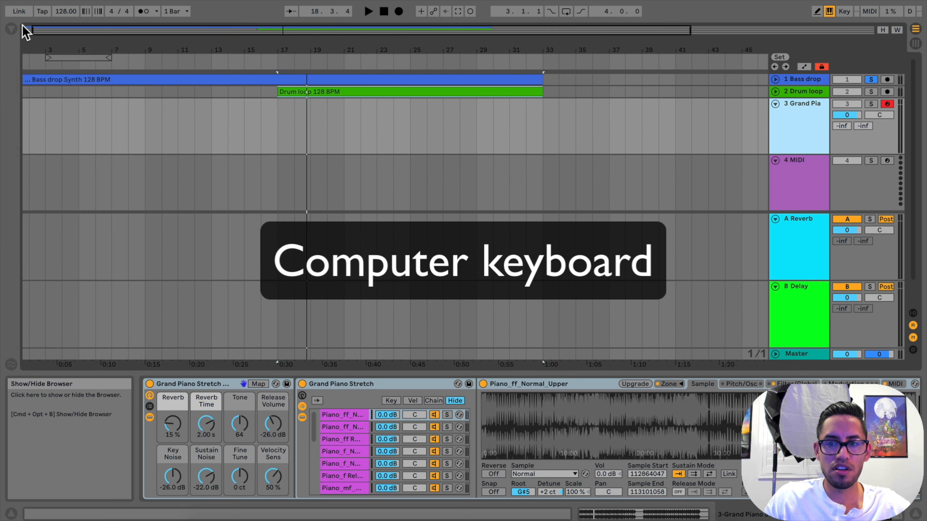
left_click(781, 81)
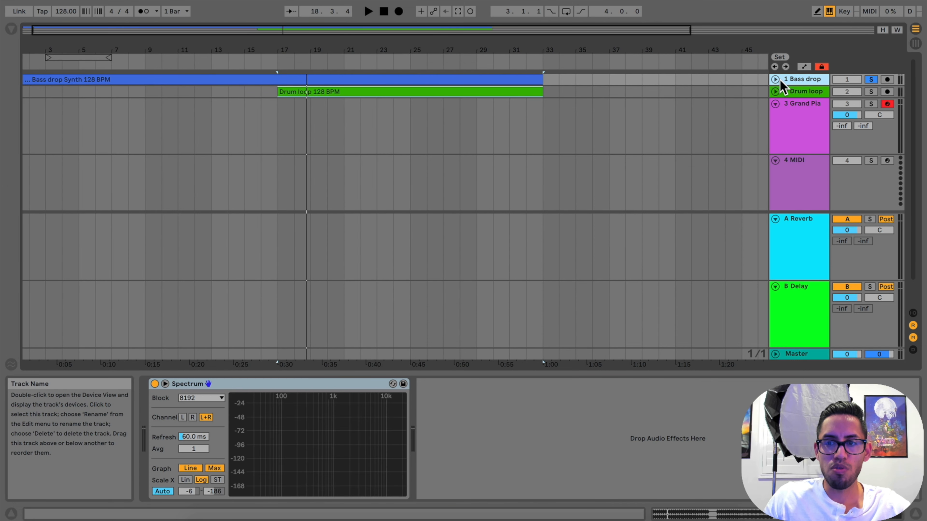
left_click(775, 219)
left_click(775, 287)
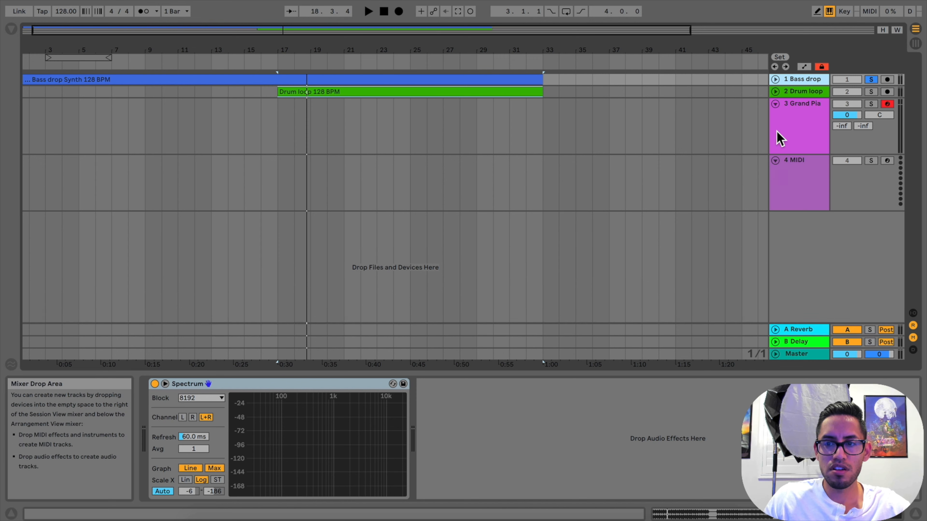
left_click(775, 79)
Solo the 3 Grand Pia track, and turn its record arming off and back on
left_click(871, 148)
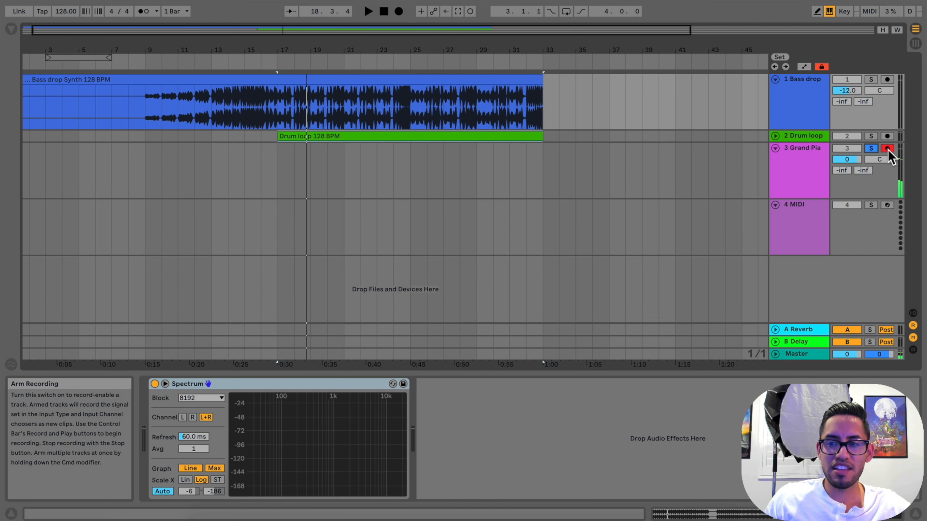
left_click(887, 149)
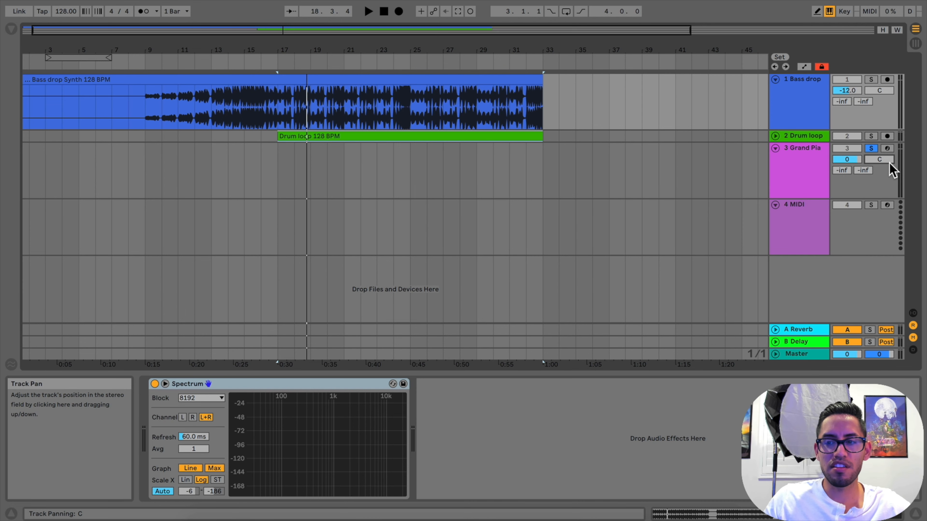
left_click(888, 149)
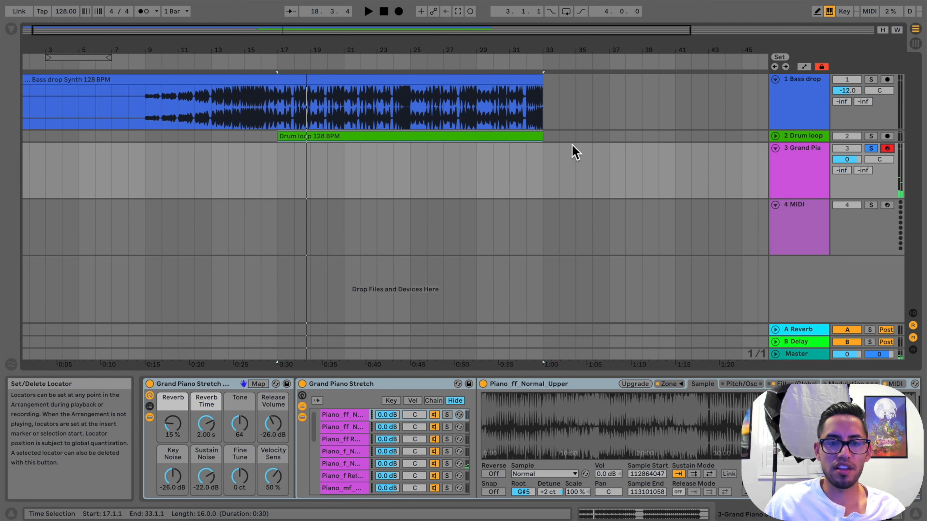
Record piano chords on the 3 Grand Pia track from 1.1.1 to about bar 8
left_click(383, 12)
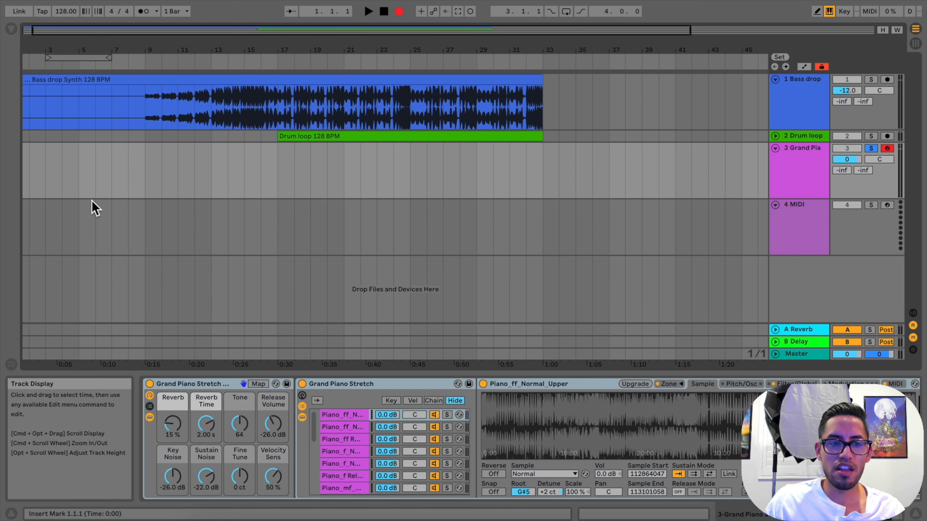
scroll(93, 178, "left", 1)
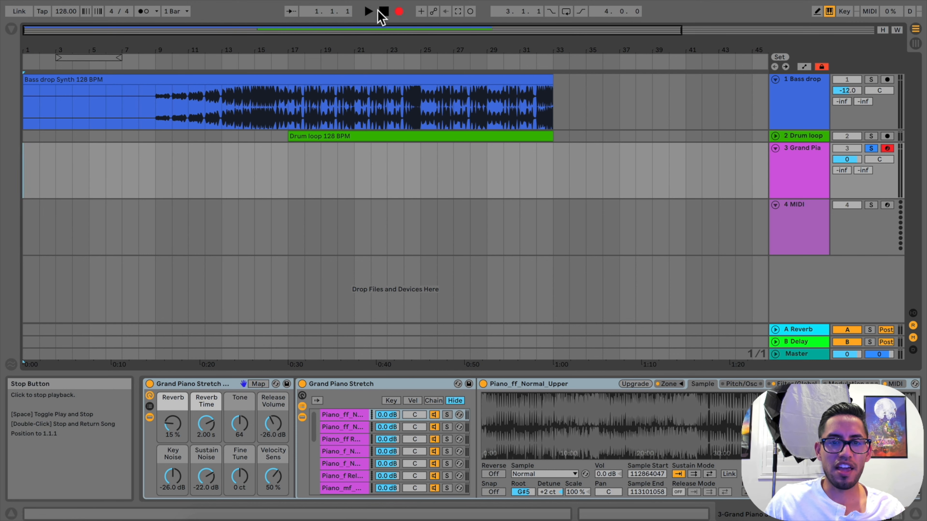
left_click(368, 11)
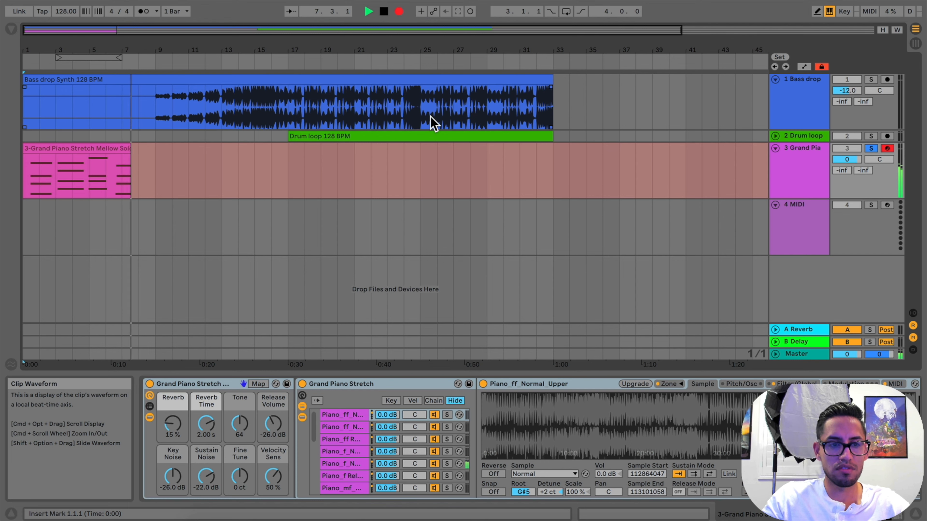
key("space")
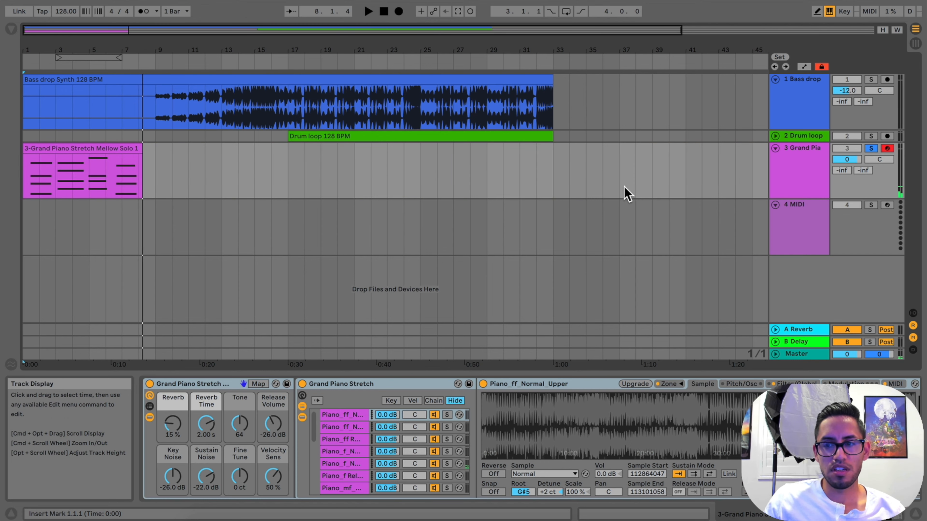
Play back the recorded piano clip from the start of the arrangement, and delete the clip
left_click(108, 148)
key("space")
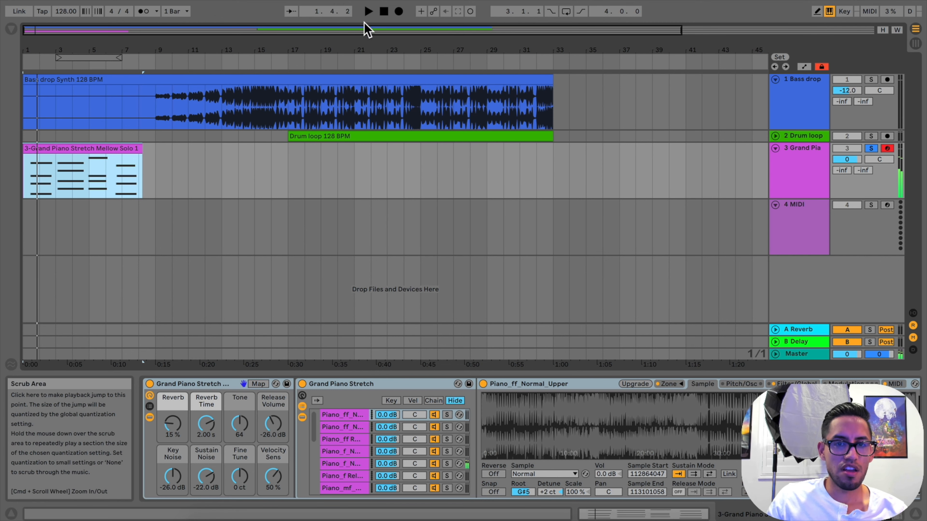
left_click(384, 12)
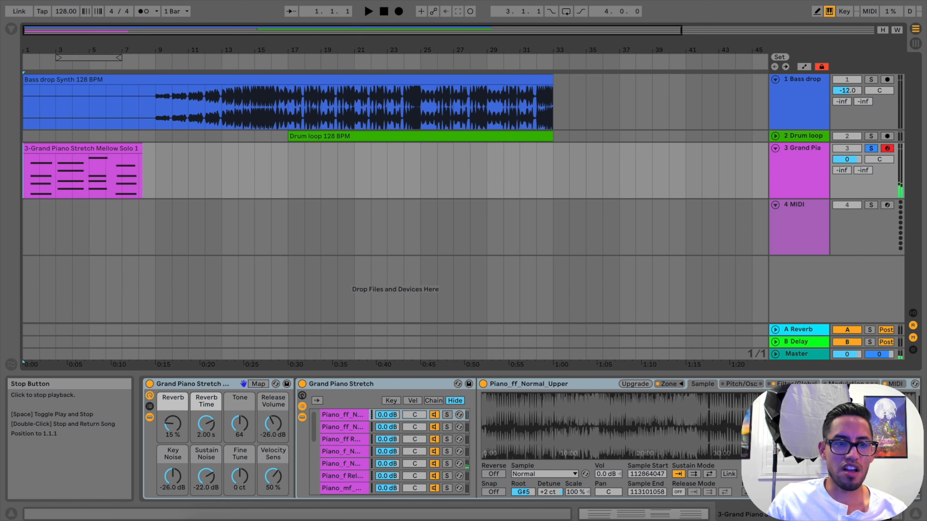
left_click(368, 12)
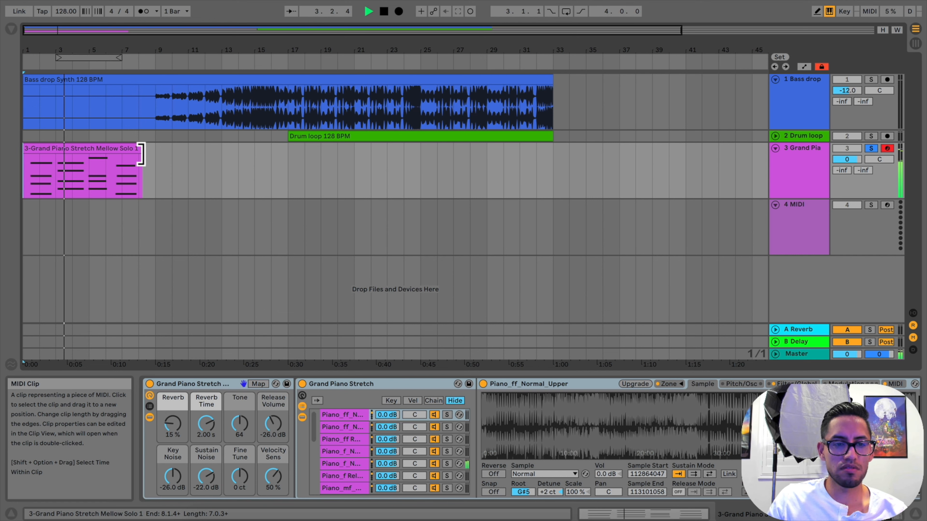
key("space")
left_click(125, 147)
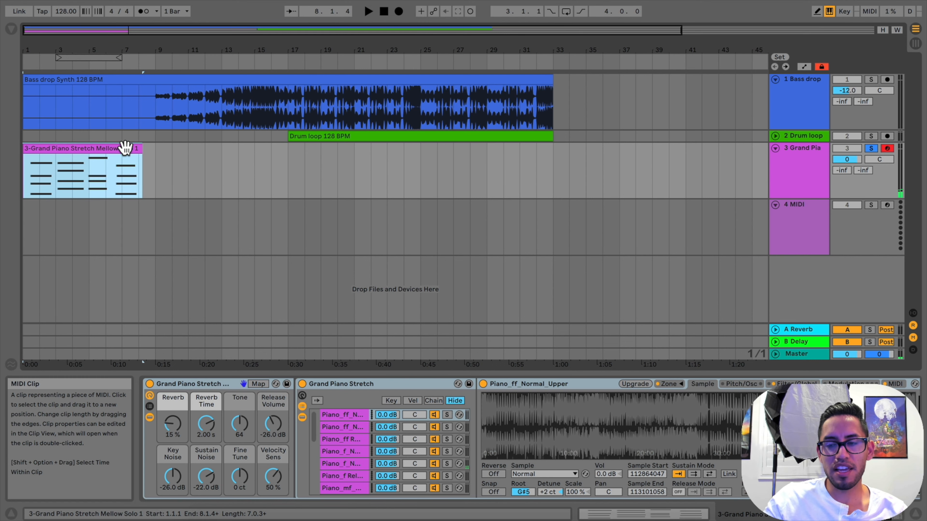
key("Delete")
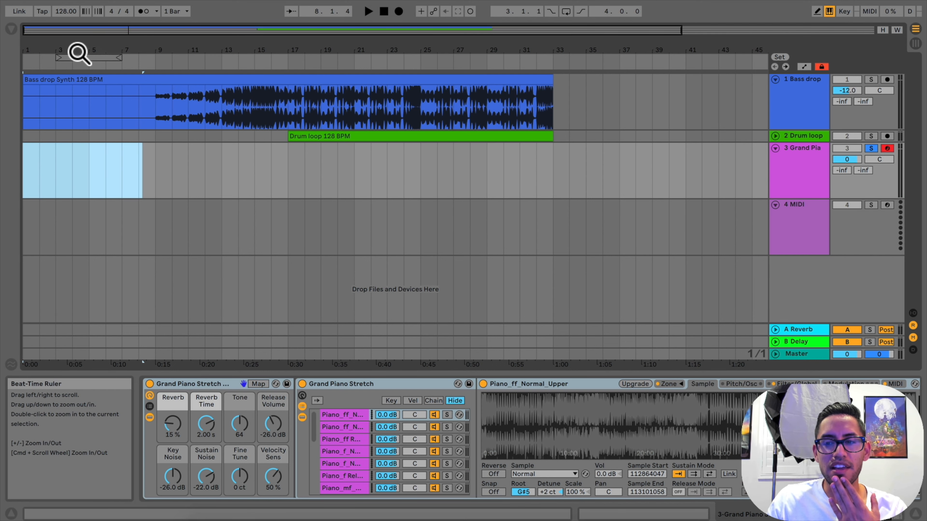
Insert a four-bar MIDI clip from 1.1.1 to 5.1.1 on the 3 Grand Pia track and open it in a taller Clip View
left_click_drag(83, 55, 123, 52)
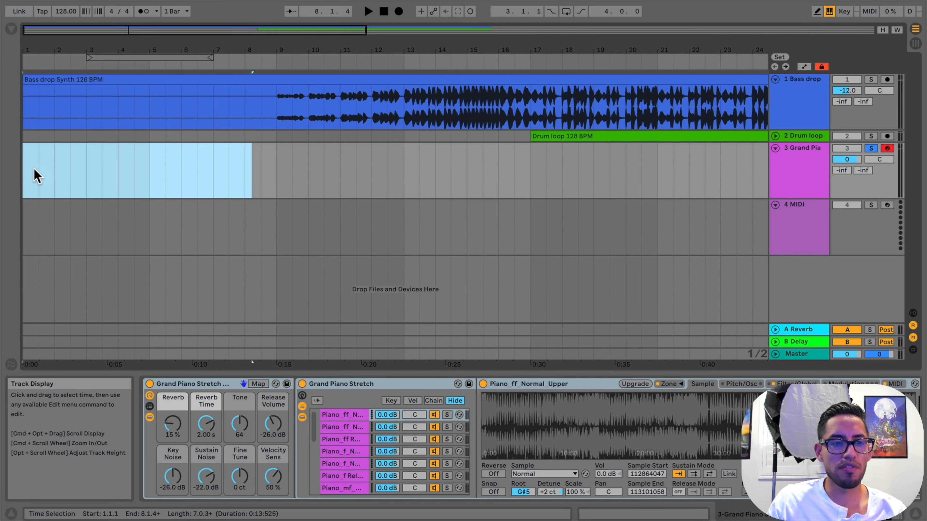
left_click(24, 167)
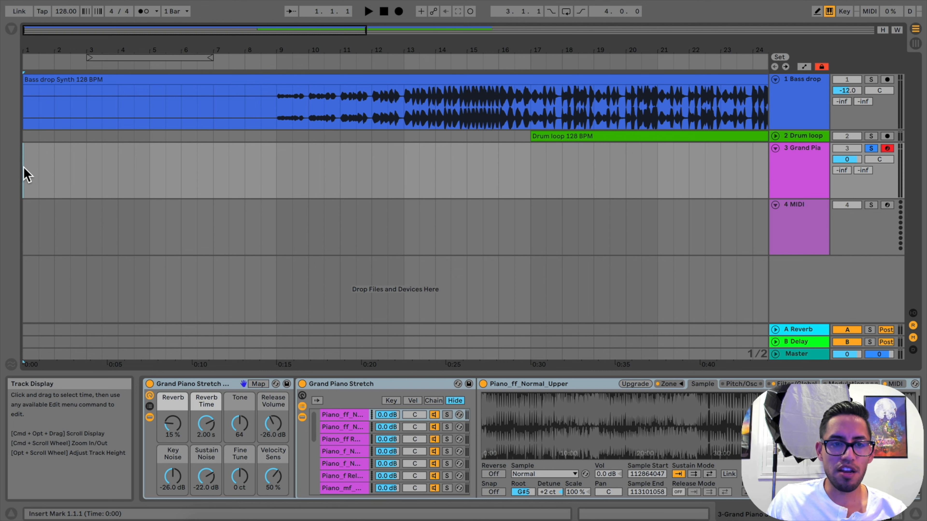
left_click_drag(28, 166, 129, 167)
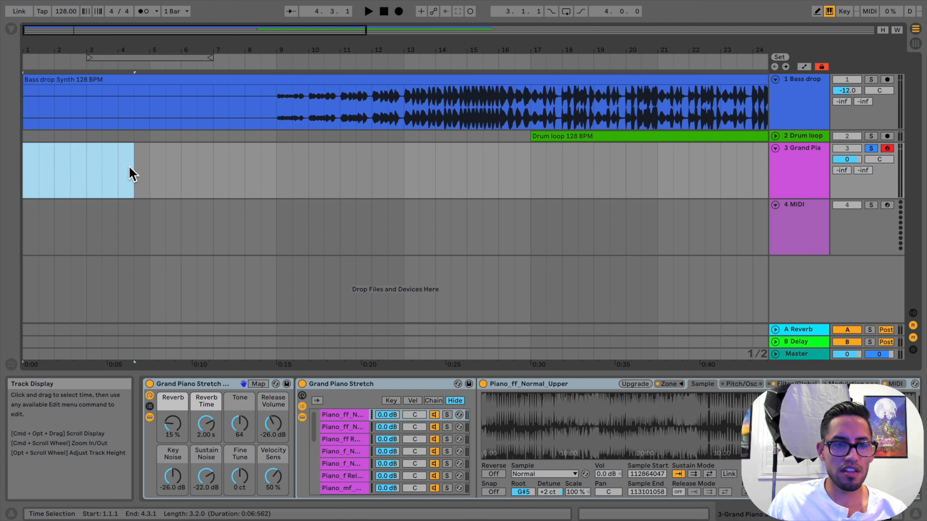
right_click(99, 172)
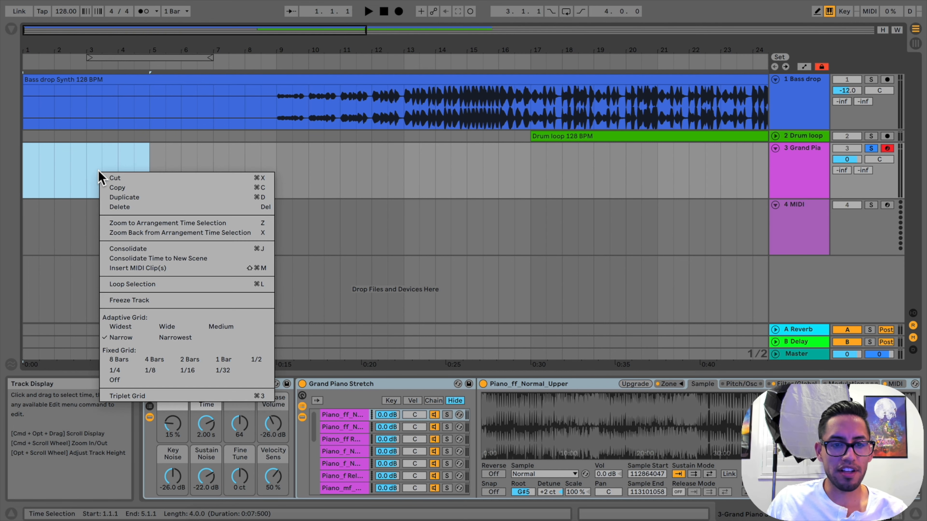
left_click(203, 269)
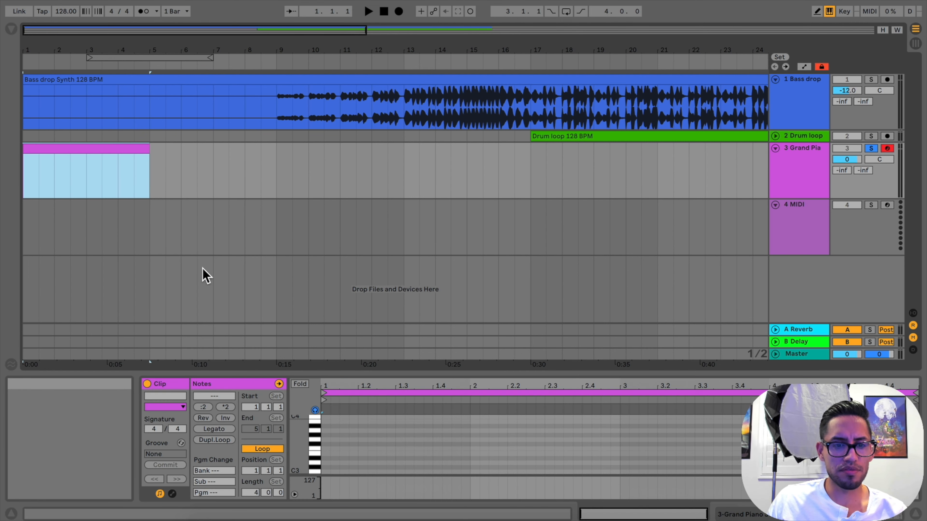
double_click(94, 151)
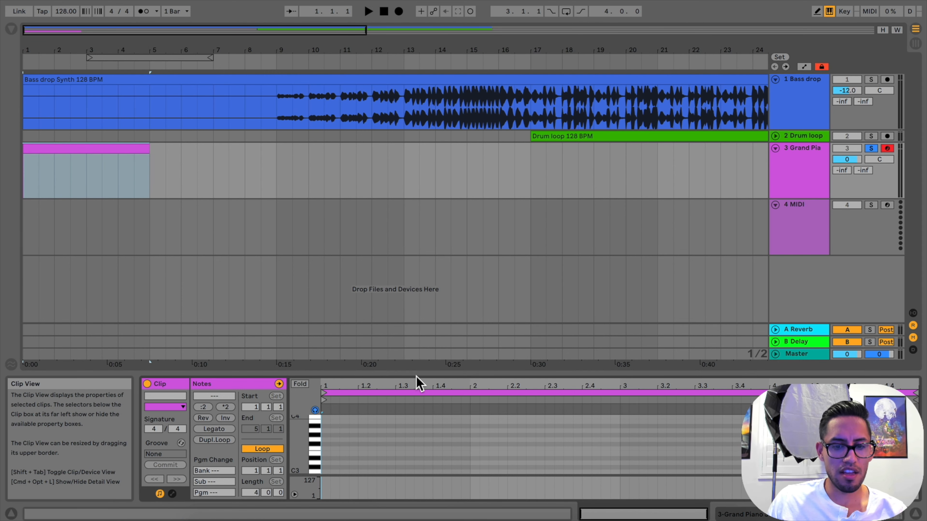
left_click_drag(417, 373, 443, 328)
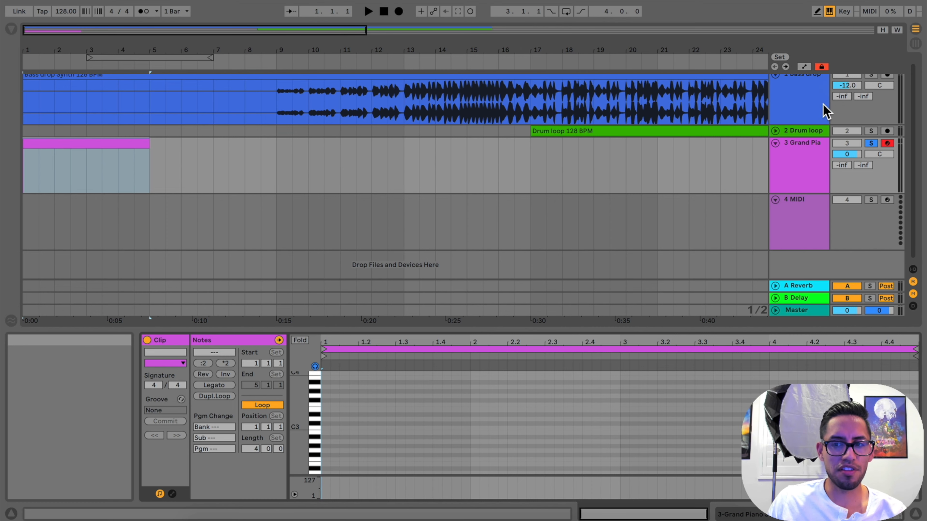
Show the 3 Grand Pia track's devices and look through the Grand Piano Stretch chain list
left_click(805, 171)
double_click(804, 171)
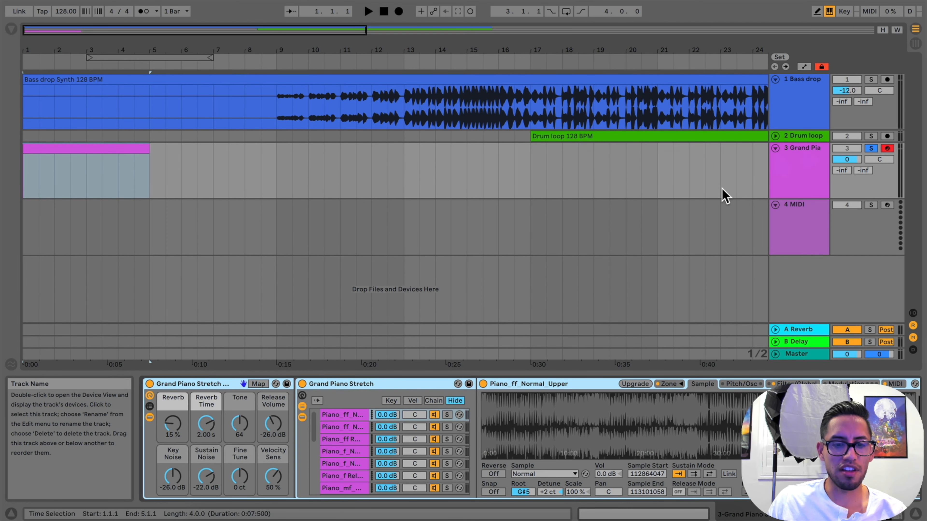
scroll(379, 439, "down", 1)
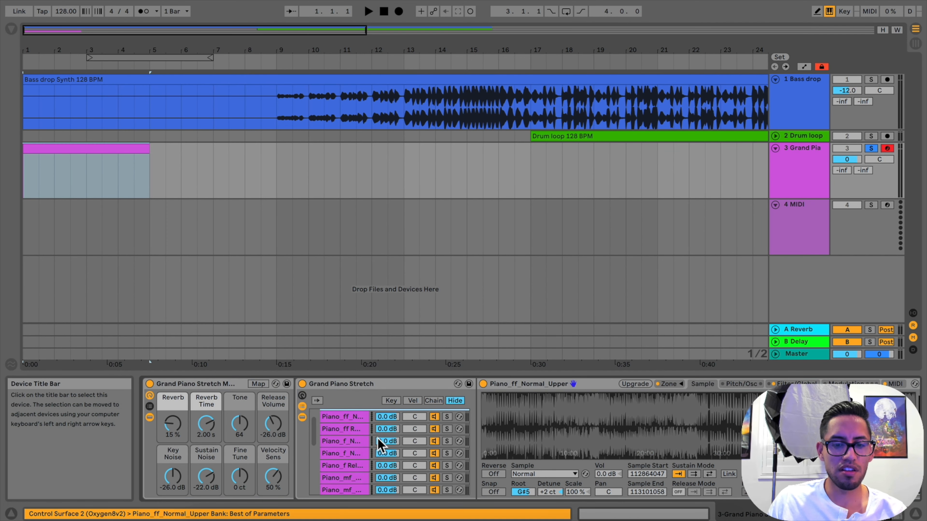
scroll(380, 441, "up", 1)
Reopen the empty MIDI clip on the 3 Grand Pia track, enlarge its note editor further, and look through the piano roll's octaves
double_click(81, 149)
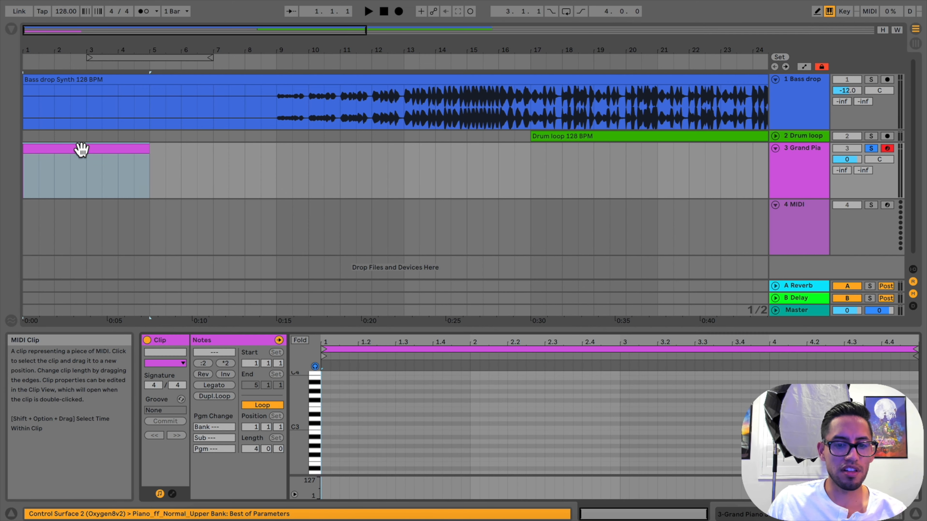
left_click_drag(397, 329, 391, 201)
left_click_drag(300, 345, 314, 347)
scroll(373, 326, "up", 12)
scroll(373, 332, "down", 5)
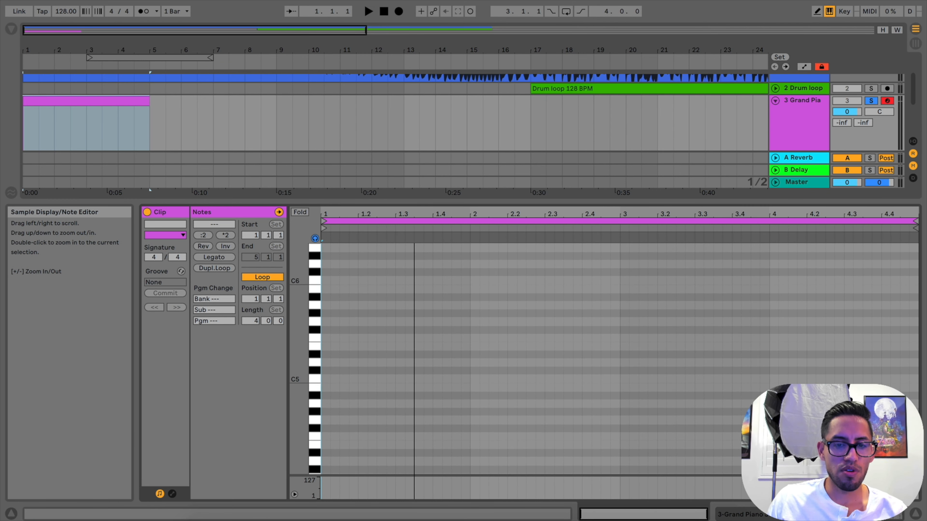
Add seven consecutive sixteenth-length A3 notes from 1.1.1 in the empty piano clip
left_click(424, 219)
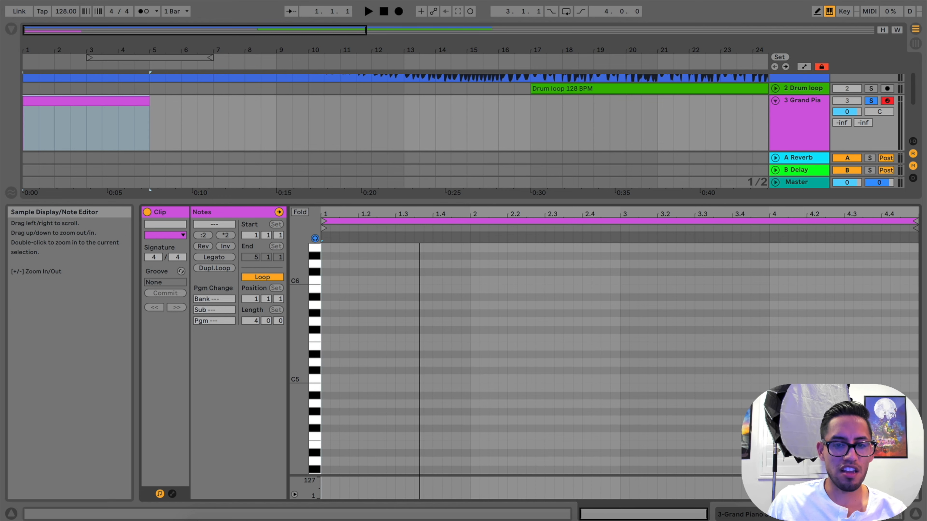
mouse_move(420, 215)
left_mouse_down()
mouse_move(419, 270)
mouse_move(420, 216)
left_mouse_up()
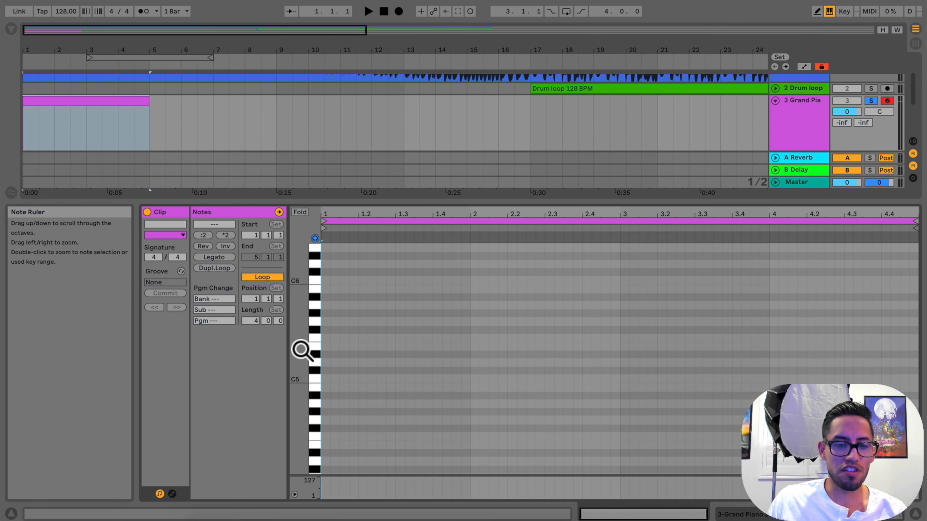
mouse_move(301, 349)
left_mouse_down()
mouse_move(290, 361)
mouse_move(301, 383)
mouse_move(290, 383)
mouse_move(310, 383)
mouse_move(292, 384)
mouse_move(305, 380)
mouse_move(291, 372)
mouse_move(305, 343)
mouse_move(293, 356)
mouse_move(300, 351)
left_mouse_up()
scroll(397, 321, "up", 2)
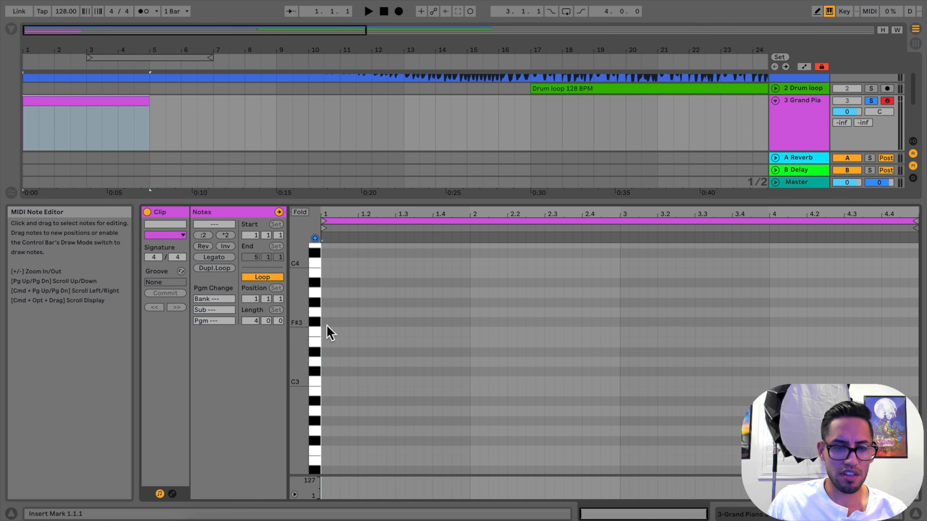
scroll(331, 319, "up", 1)
double_click(325, 309)
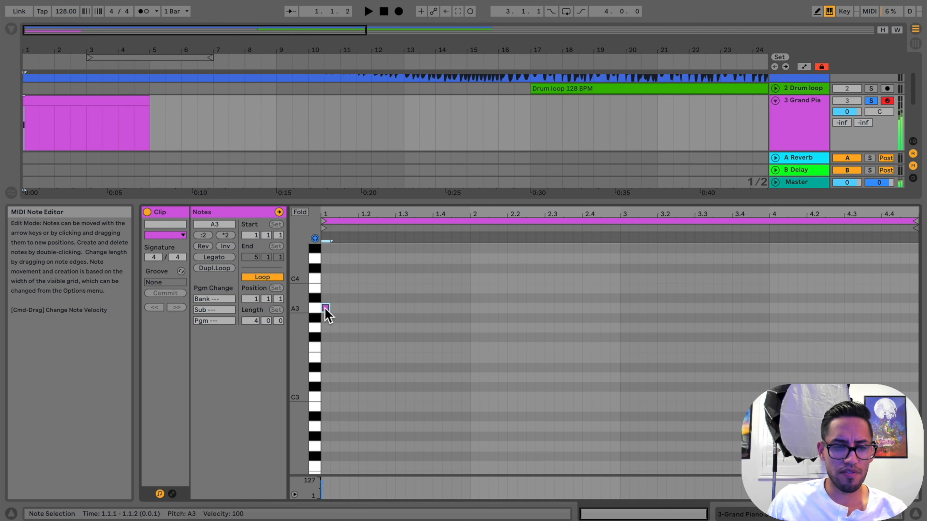
double_click(334, 309)
double_click(344, 308)
double_click(353, 309)
double_click(363, 309)
double_click(372, 308)
double_click(381, 308)
key("space")
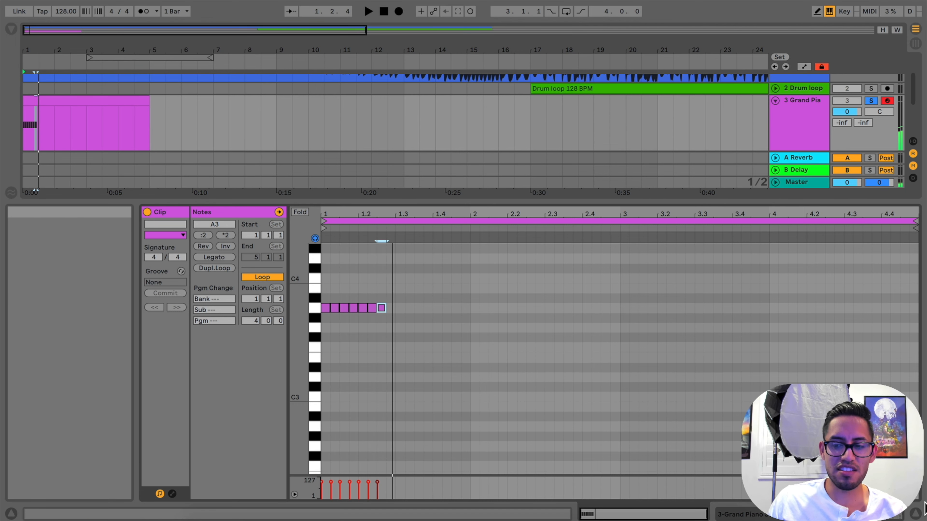
Set the note editor's adaptive grid to Narrowest
mouse_move(397, 222)
left_mouse_down()
mouse_move(396, 289)
mouse_move(397, 221)
left_mouse_up()
scroll(401, 304, "up", 1)
scroll(409, 322, "up", 1)
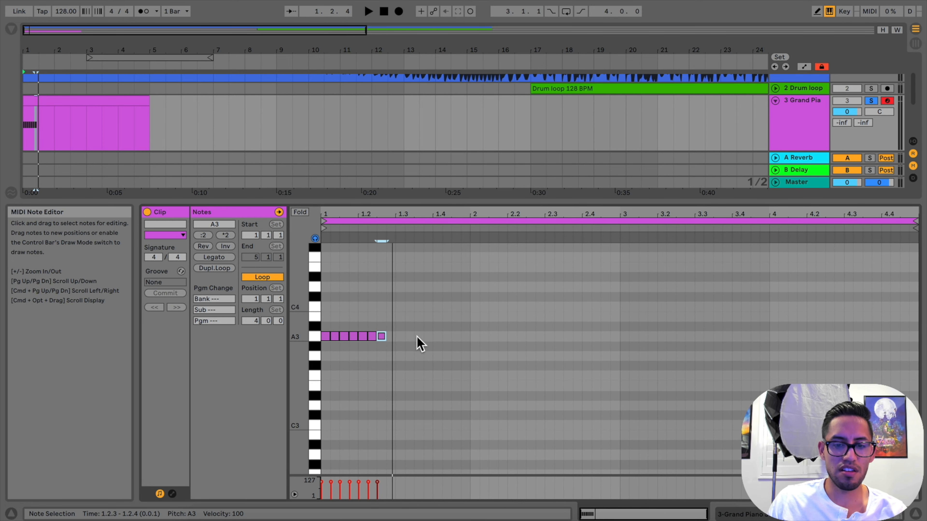
right_click(420, 343)
right_click(405, 374)
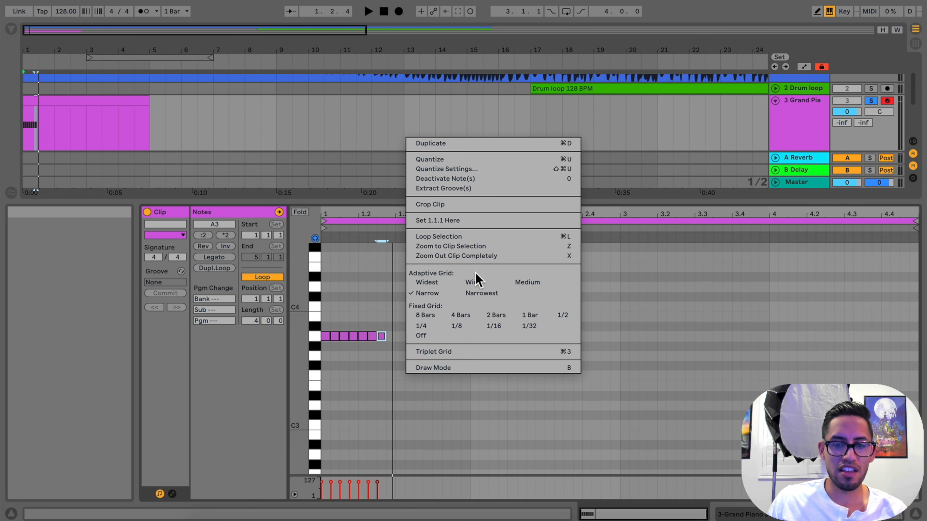
left_click(388, 293)
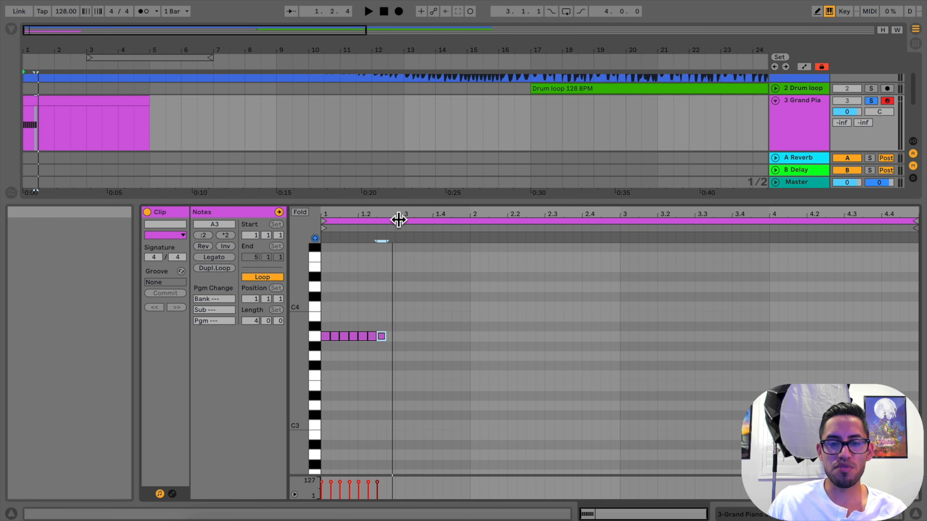
right_click(405, 290)
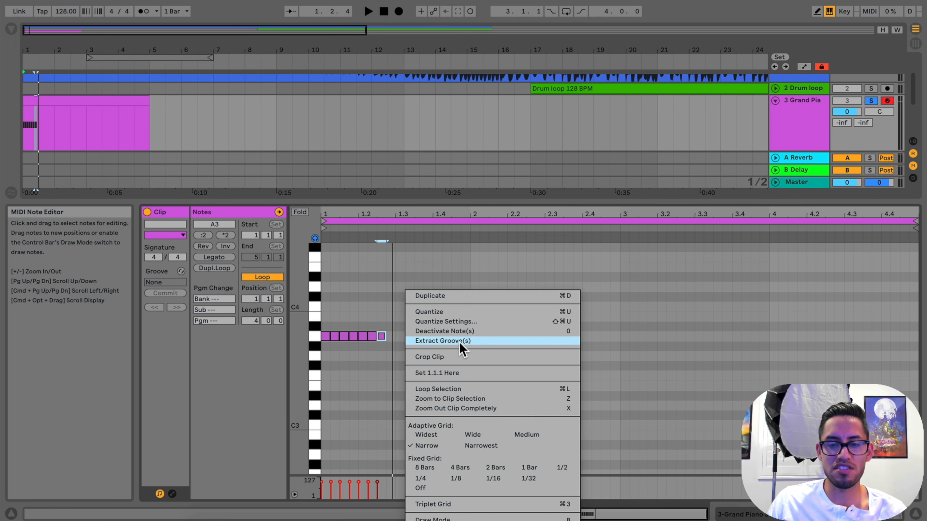
left_click(484, 445)
mouse_move(429, 221)
left_mouse_down()
mouse_move(431, 252)
mouse_move(429, 234)
left_mouse_up()
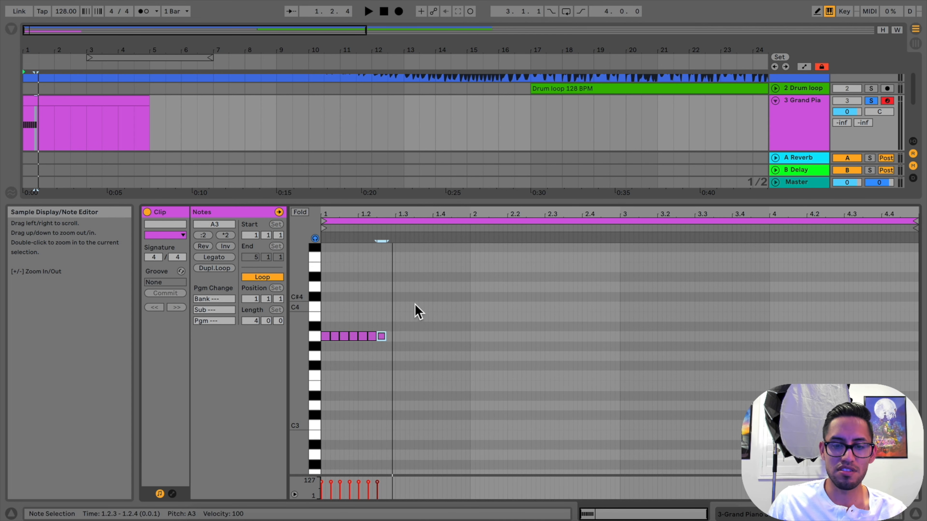
Set the note editor's adaptive grid back to Narrow
right_click(411, 330)
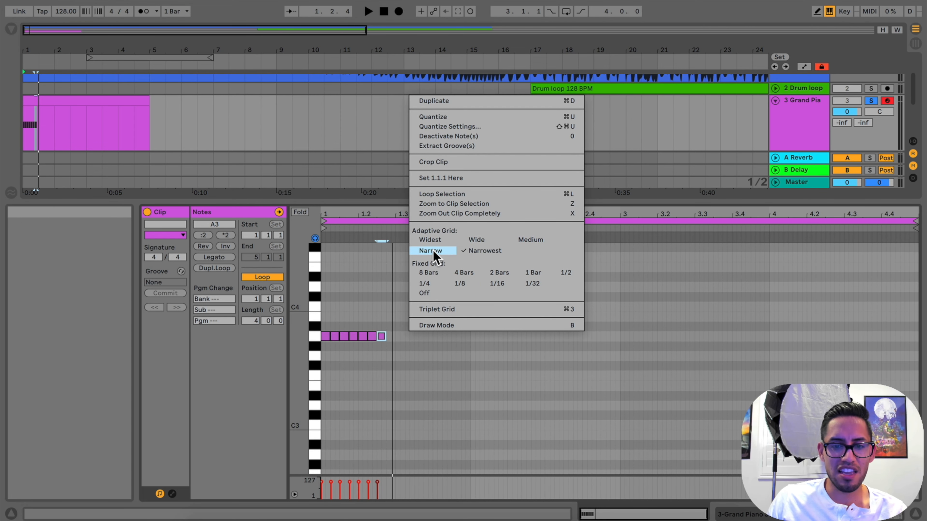
left_click(433, 252)
left_click_drag(362, 216, 369, 221)
Select all the notes in the A3 key track and delete them
left_click(416, 350)
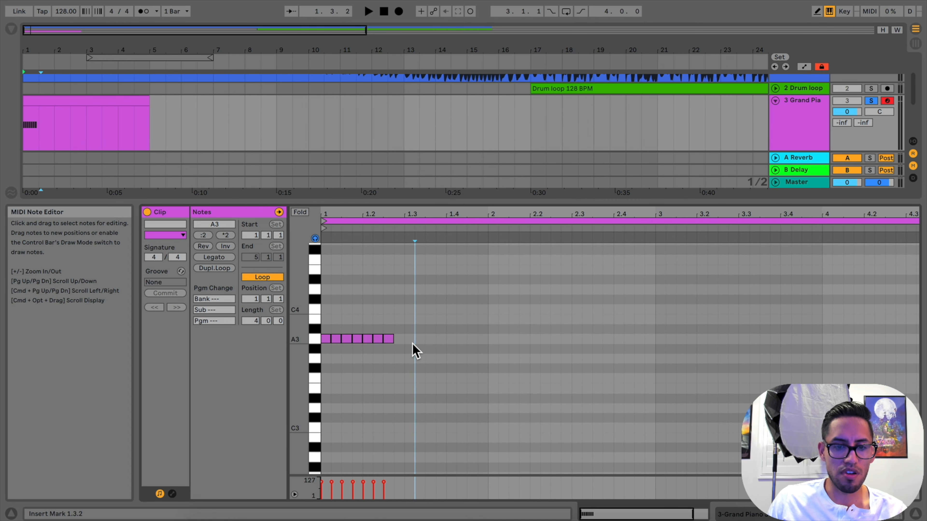
left_click(321, 343)
key("Delete")
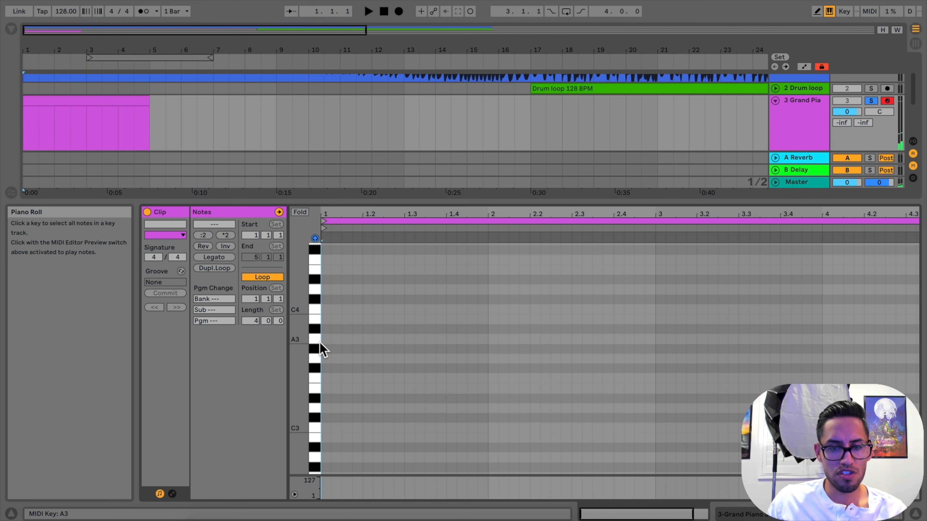
Play back the arrangement from the start with the metronome turned on
scroll(320, 343, "up", 1)
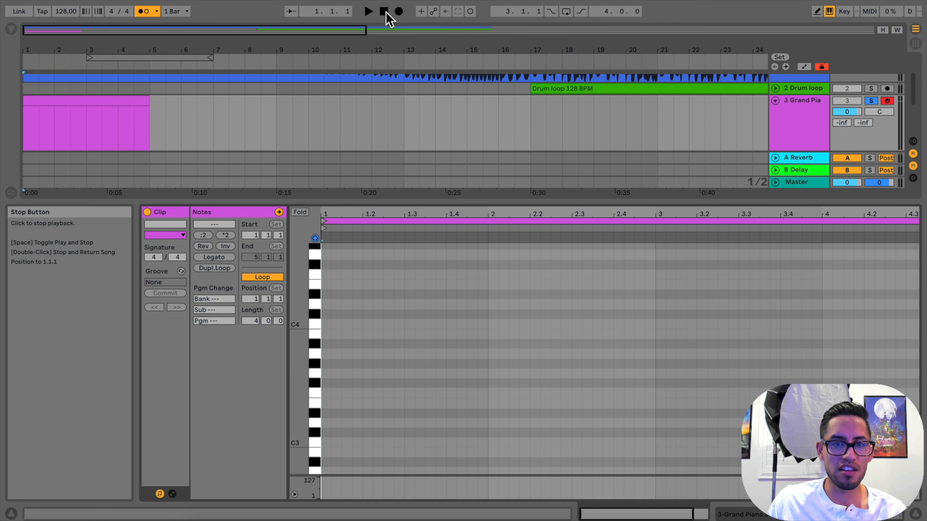
left_click(369, 12)
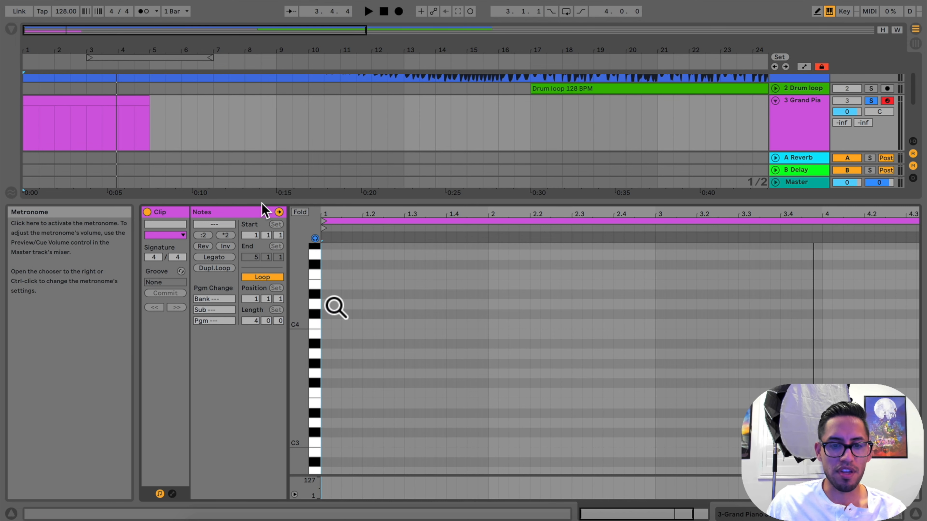
Add an A2 note at 1.1.1 and extend it to one bar, ending at 2.1.1
scroll(330, 333, "down", 3)
scroll(330, 333, "down", 6)
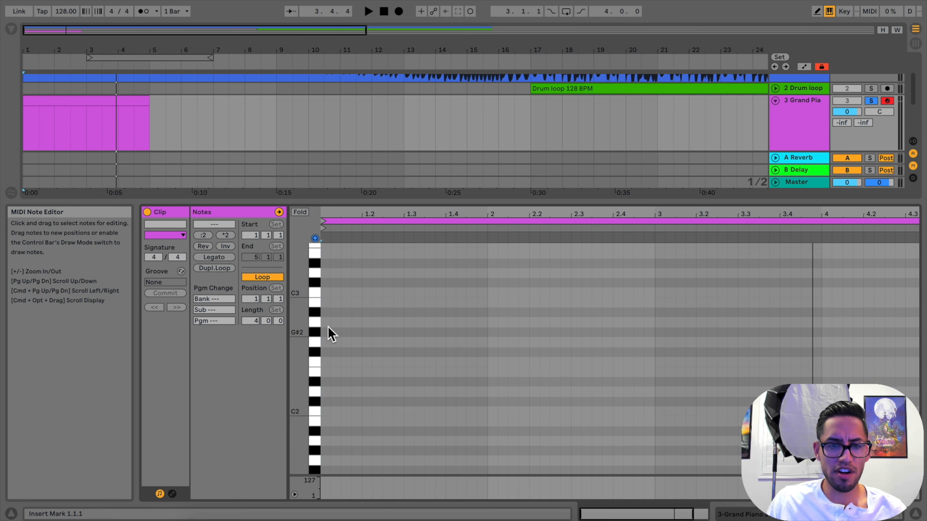
scroll(330, 332, "up", 3)
left_click(330, 326)
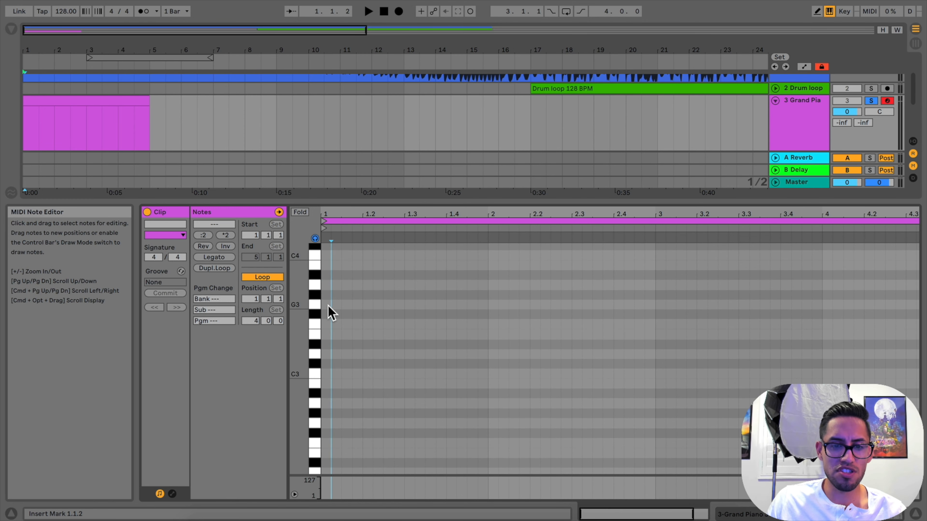
right_click(330, 313)
left_click(328, 290)
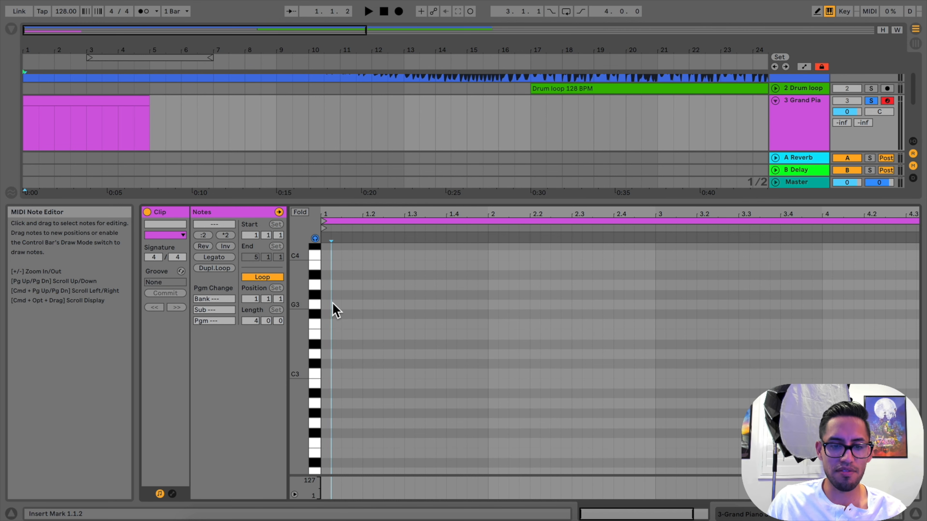
scroll(333, 305, "up", 1)
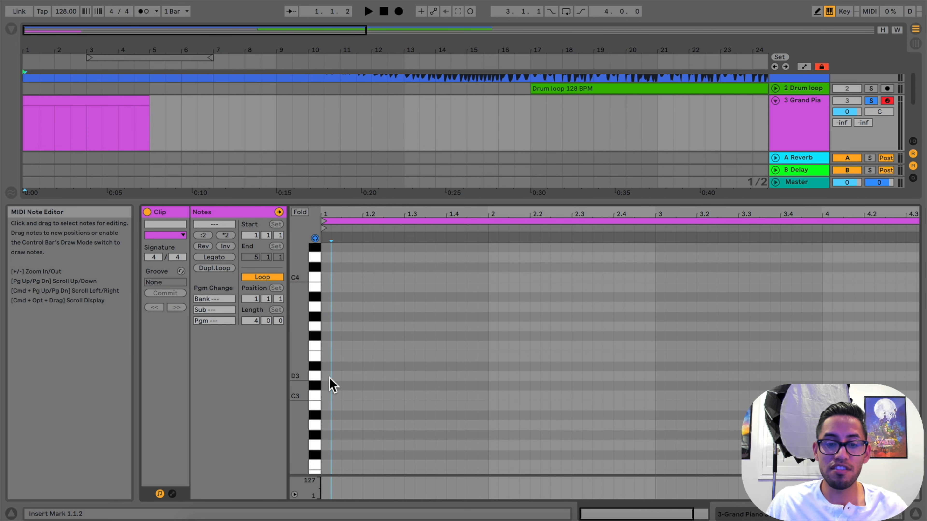
scroll(331, 378, "down", 3)
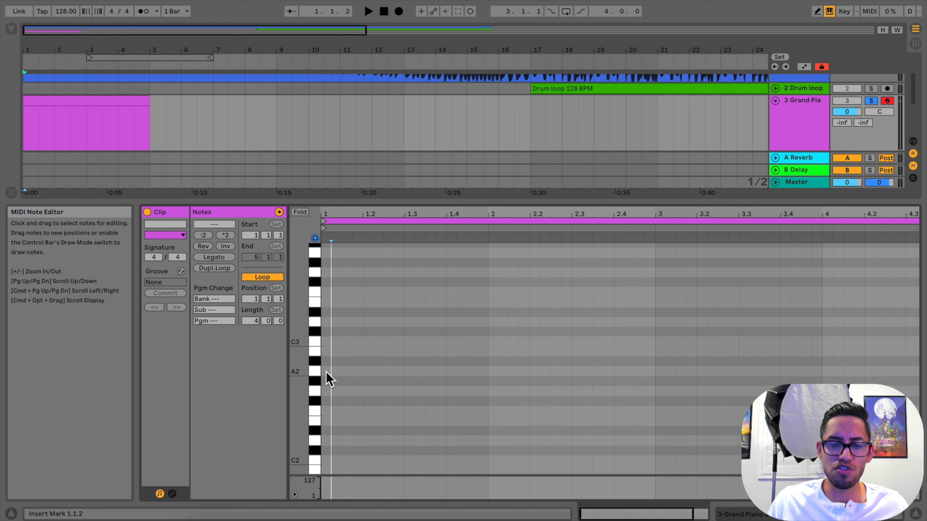
double_click(326, 372)
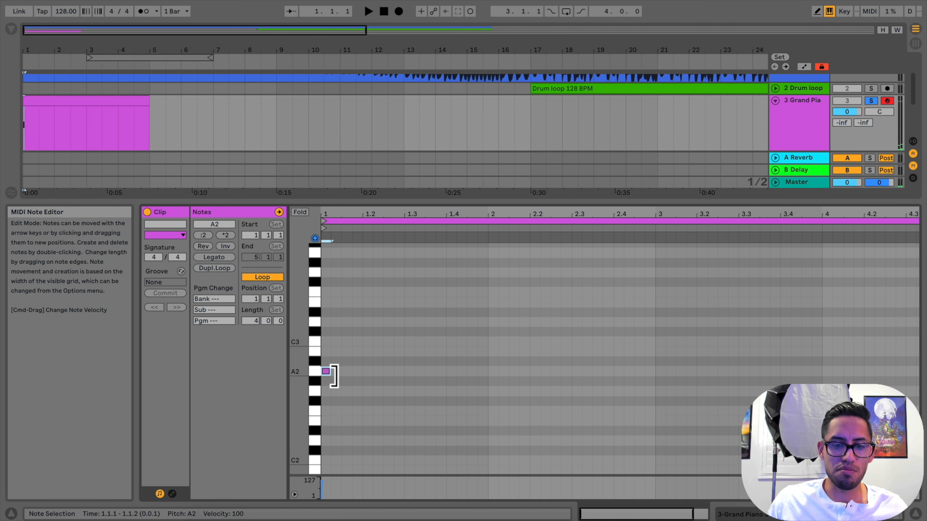
left_click_drag(336, 378, 488, 378)
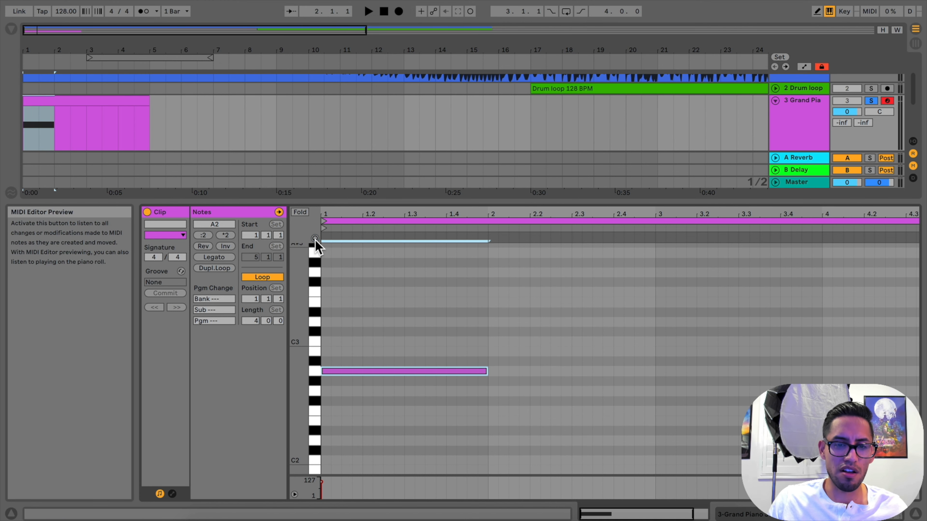
Try adding and removing short notes above the A2 note with MIDI Editor Preview off and on
left_click(315, 339)
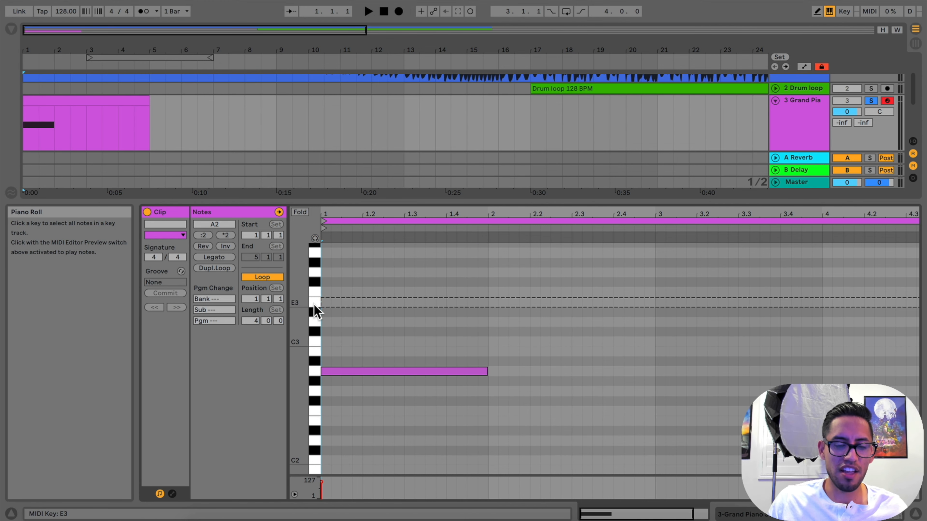
double_click(345, 332)
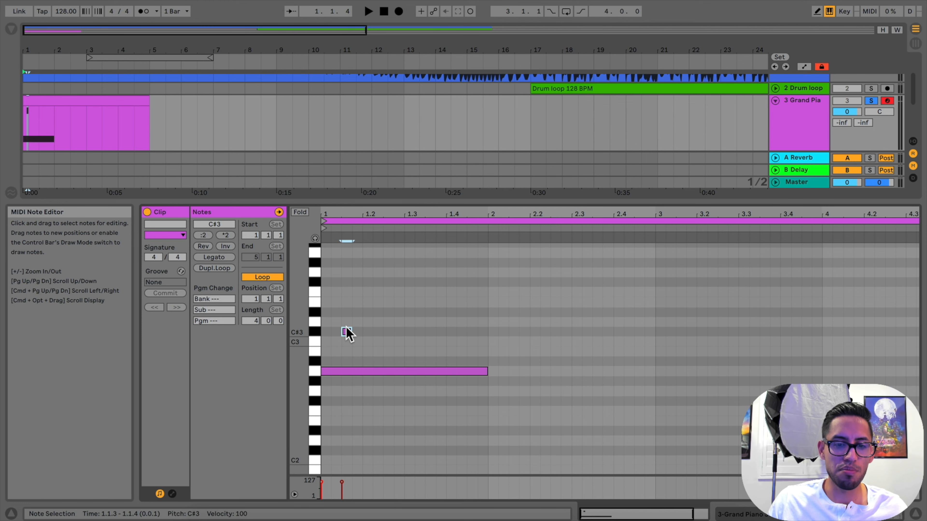
double_click(346, 332)
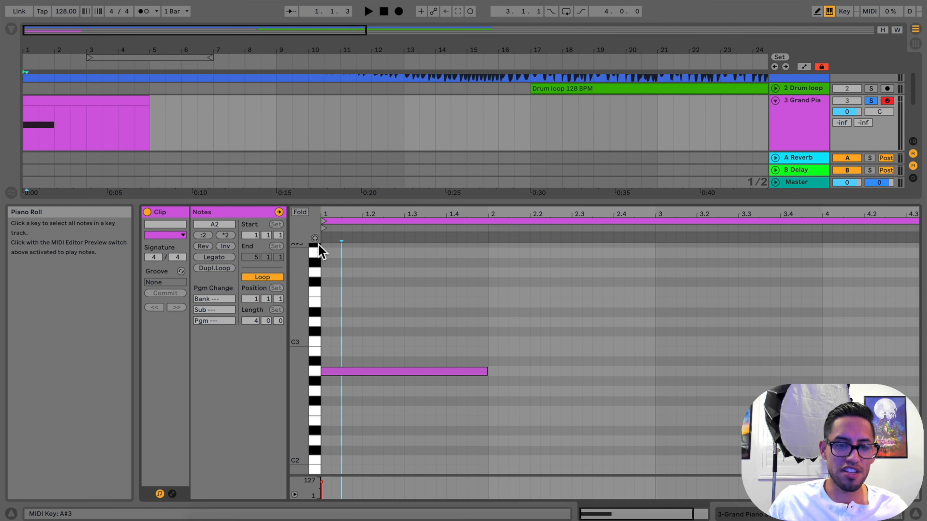
left_click(373, 357)
left_click(382, 356)
double_click(381, 351)
left_click(390, 352)
double_click(378, 351)
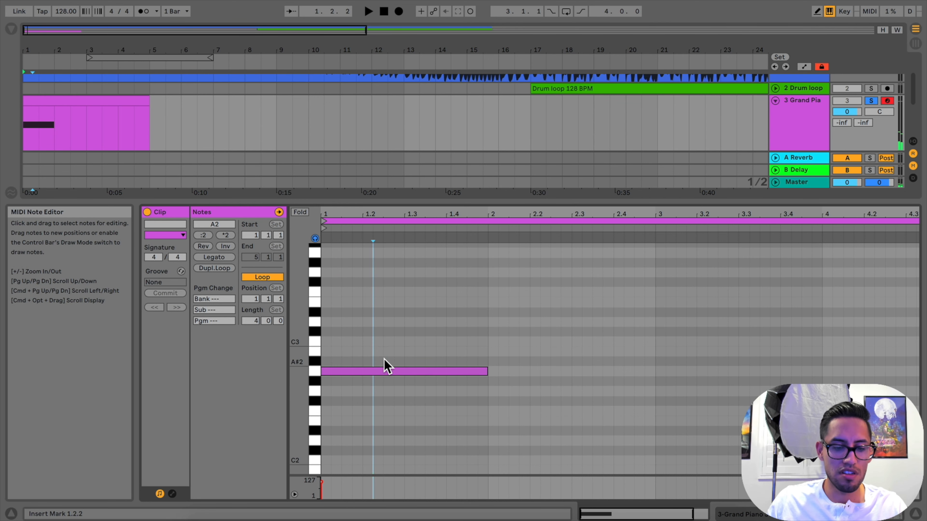
Duplicate the one-bar A2 note up to C3 and E3 to build a three-note chord in bar 1
left_click(387, 372)
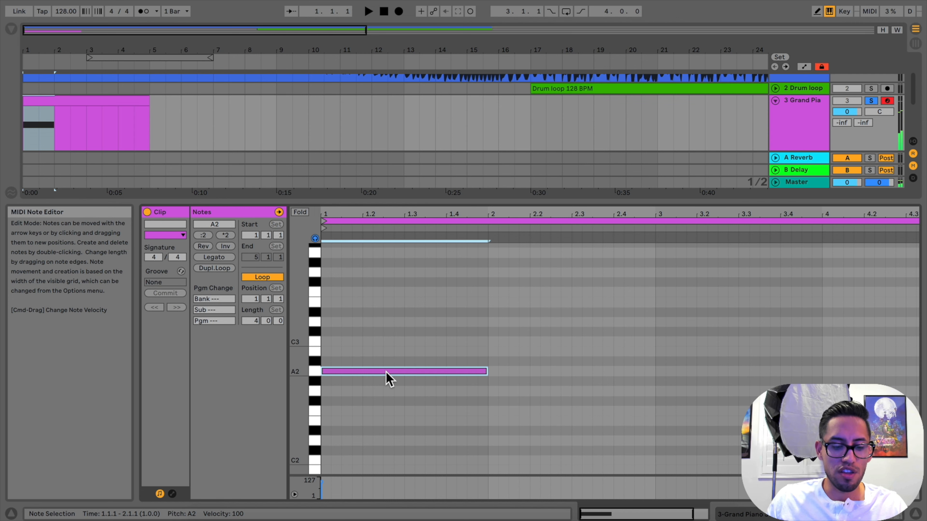
key("alt")
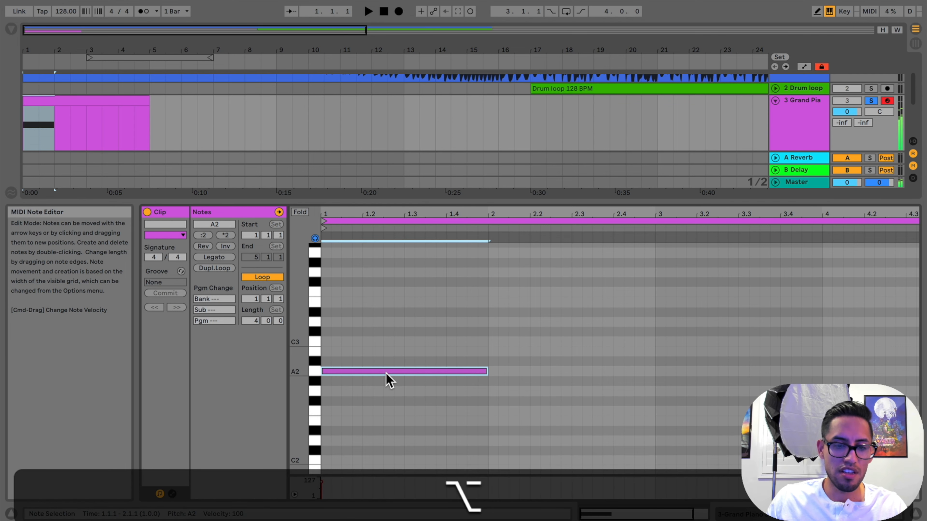
left_click_drag(386, 373, 389, 345)
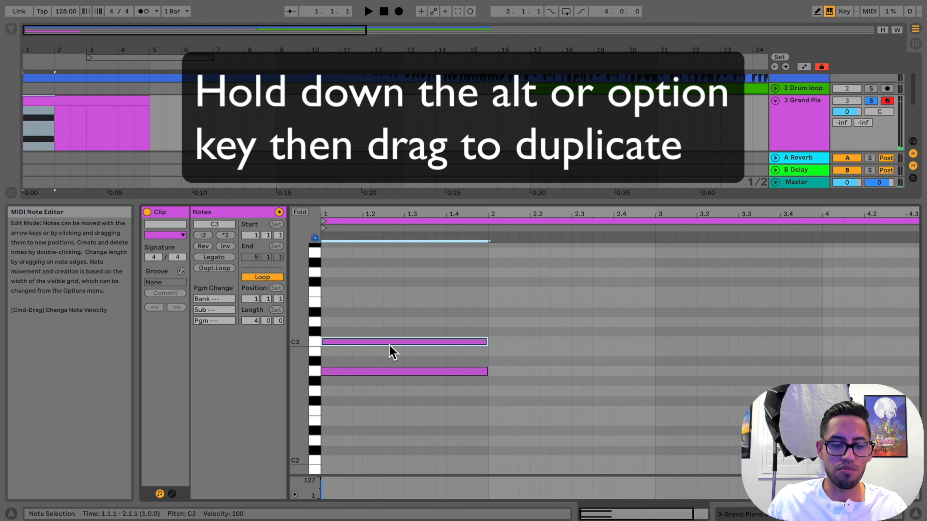
key("alt")
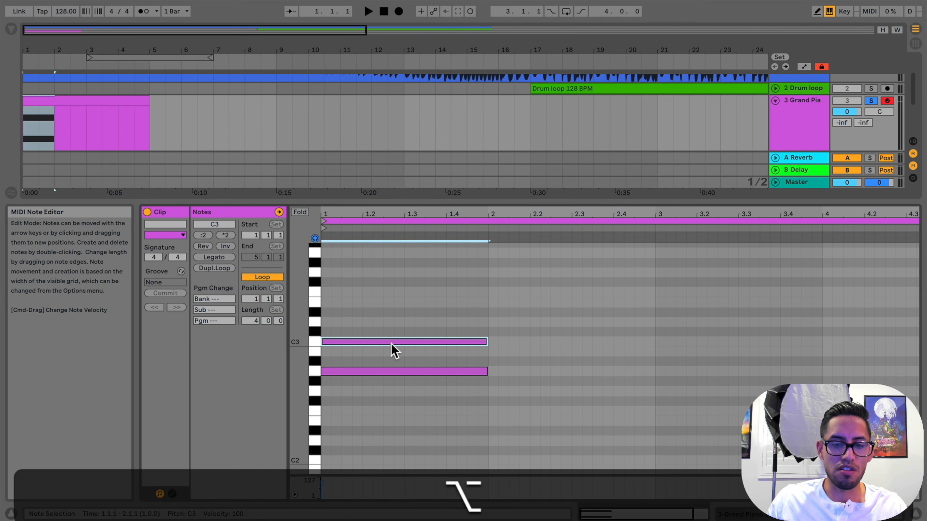
left_click_drag(392, 345, 391, 306)
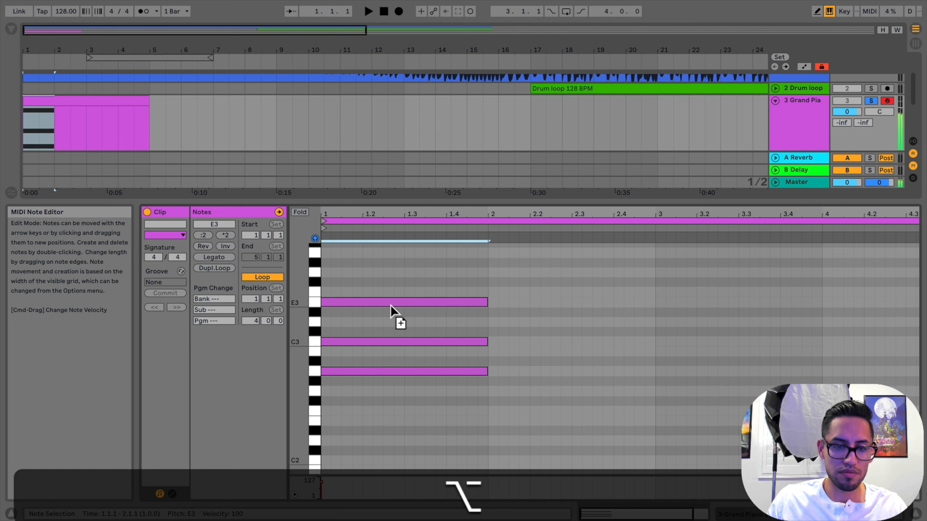
Duplicate the bar 1 chord into bar 2 and place its notes on C3, F3 and G3
scroll(395, 368, "up", 1)
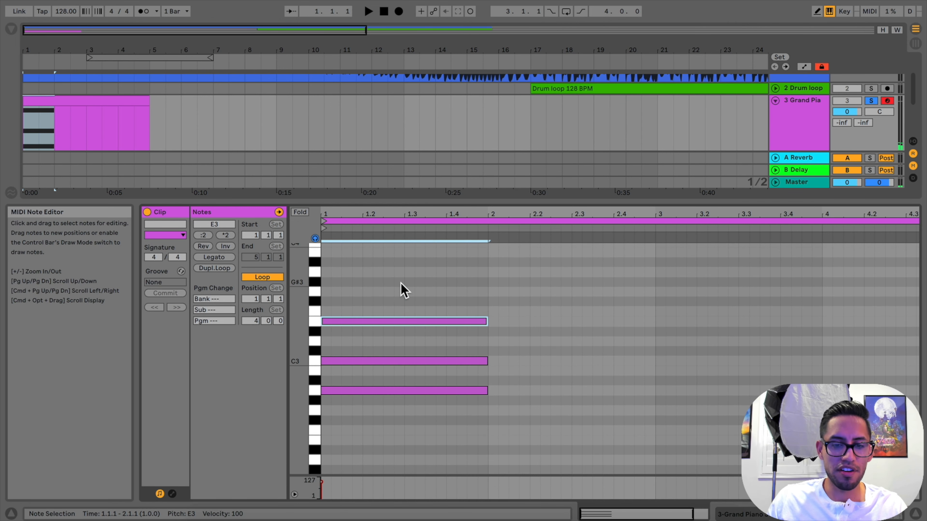
left_click(402, 283)
mouse_move(401, 283)
left_mouse_down()
mouse_move(387, 399)
mouse_move(533, 400)
mouse_move(591, 381)
mouse_move(567, 359)
mouse_move(559, 325)
left_mouse_up()
key("alt")
left_click(568, 396)
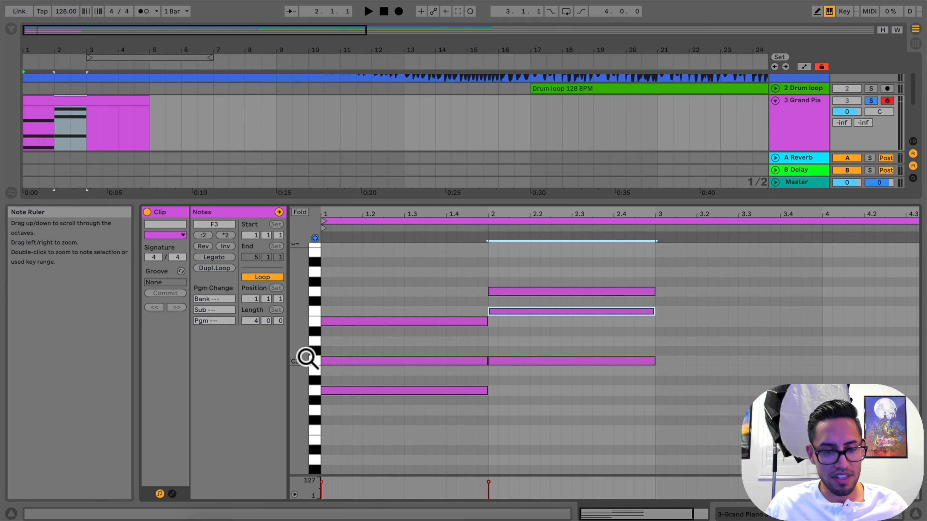
Enlarge the note editor's key rows until the note names of both chords are readable
left_click_drag(307, 358, 321, 358)
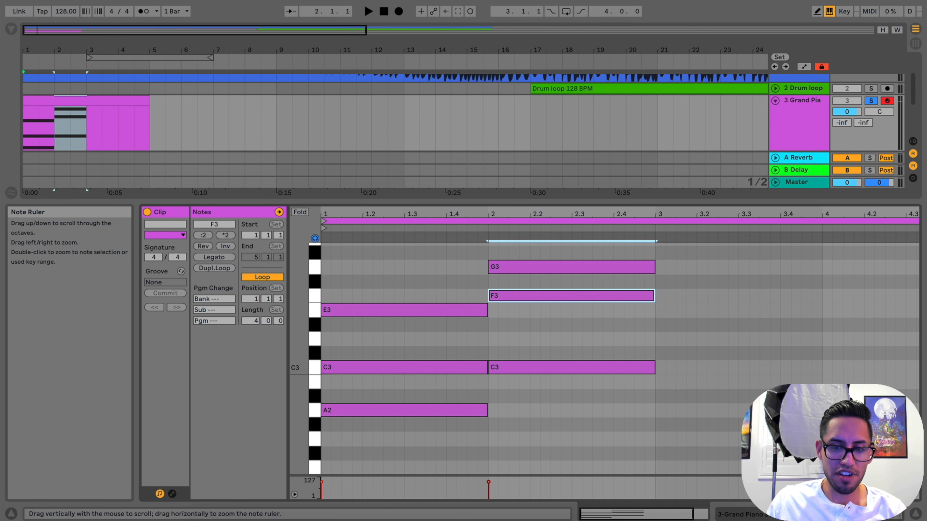
scroll(621, 379, "right", 1)
scroll(621, 380, "up", 1)
scroll(621, 380, "left", 1)
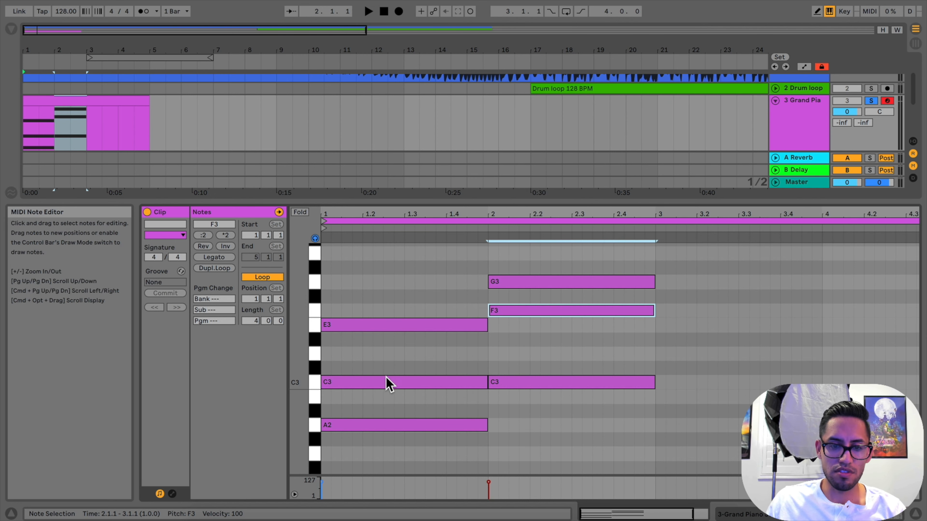
Duplicate the bar 2 chord into bar 3 and lower its F3 note to E3
left_click_drag(296, 381, 290, 382)
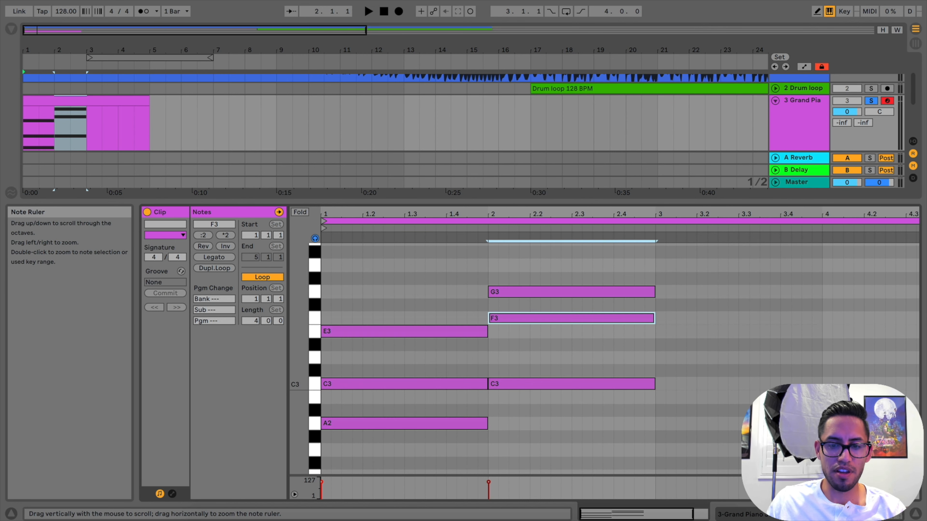
left_click_drag(588, 268, 733, 384)
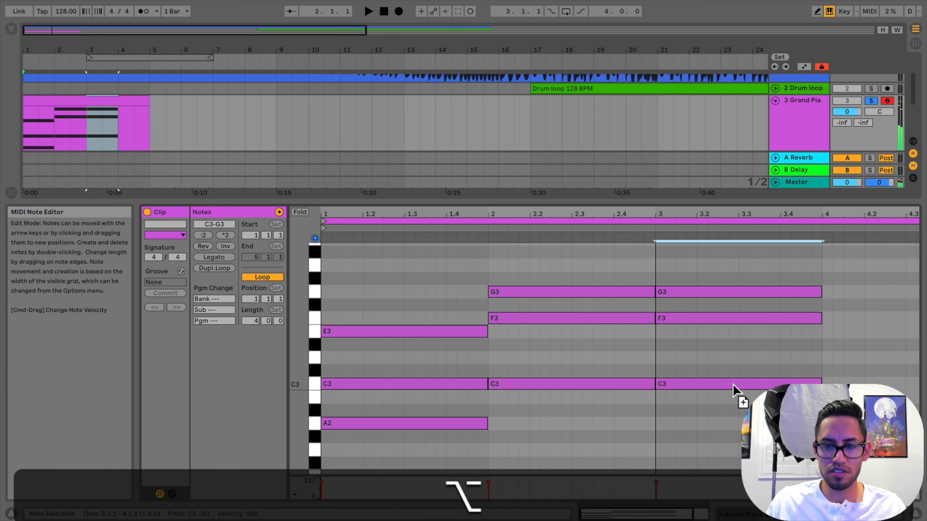
left_click_drag(721, 319, 718, 327)
Duplicate the bar 3 chord into bar 4 and place its notes on B2, E3 and G3
scroll(764, 340, "right", 1)
scroll(767, 343, "down", 1)
left_click_drag(781, 223, 749, 225)
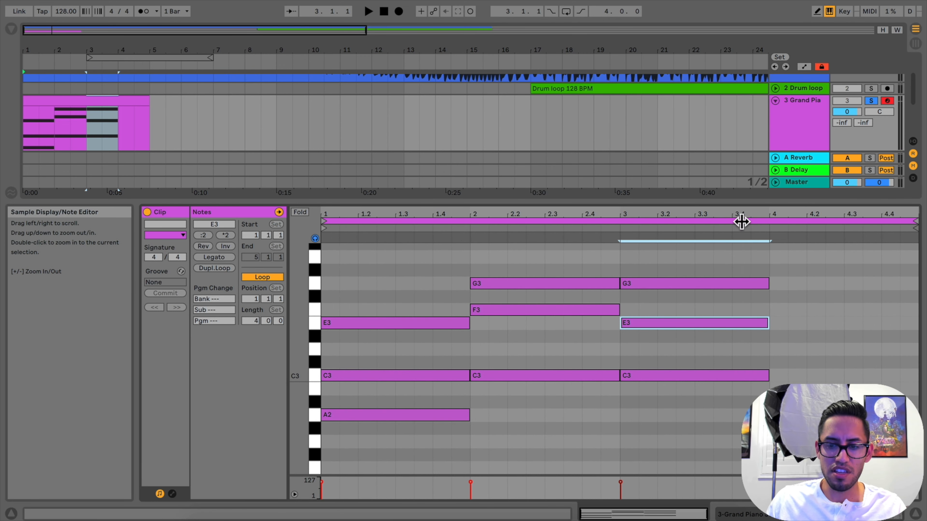
mouse_move(741, 262)
left_mouse_down()
mouse_move(730, 383)
mouse_move(895, 377)
left_mouse_up()
key("alt")
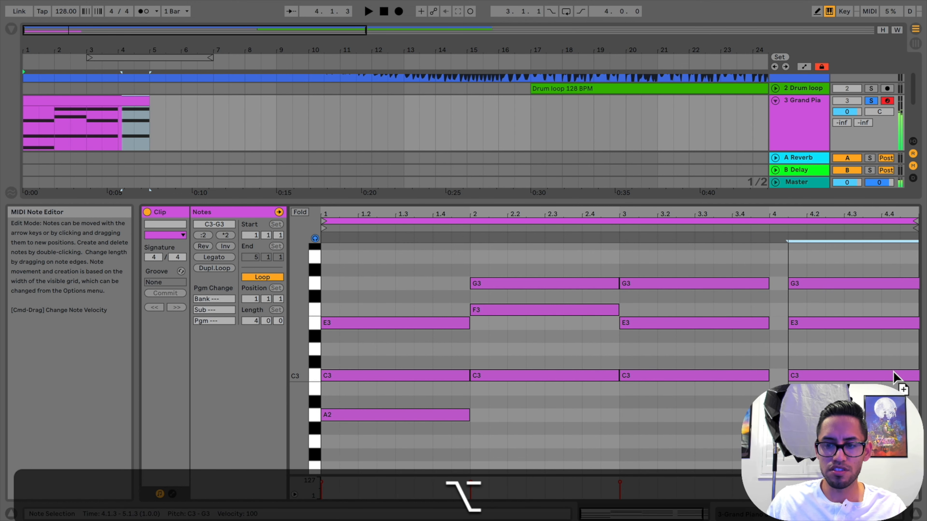
left_click_drag(885, 376, 869, 325)
scroll(869, 325, "up", 2)
left_click(837, 303)
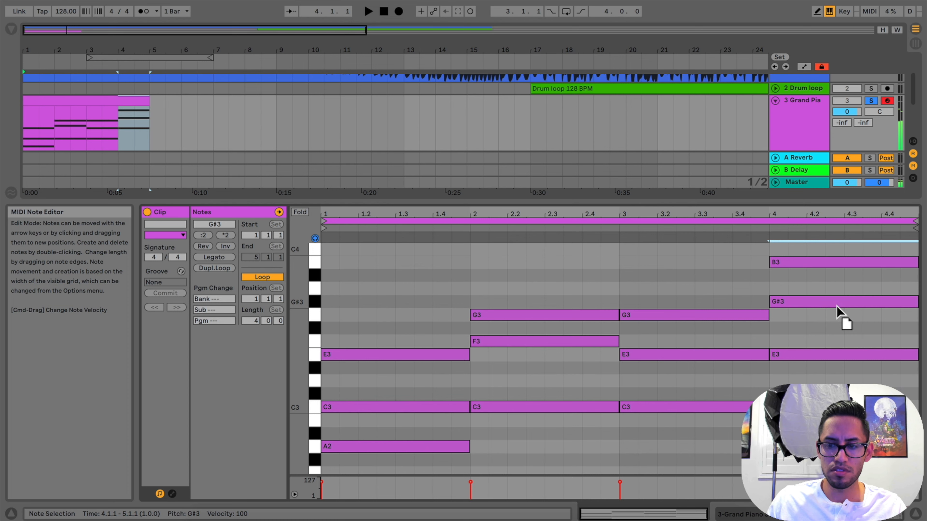
left_click_drag(836, 306, 838, 314)
left_click(821, 260)
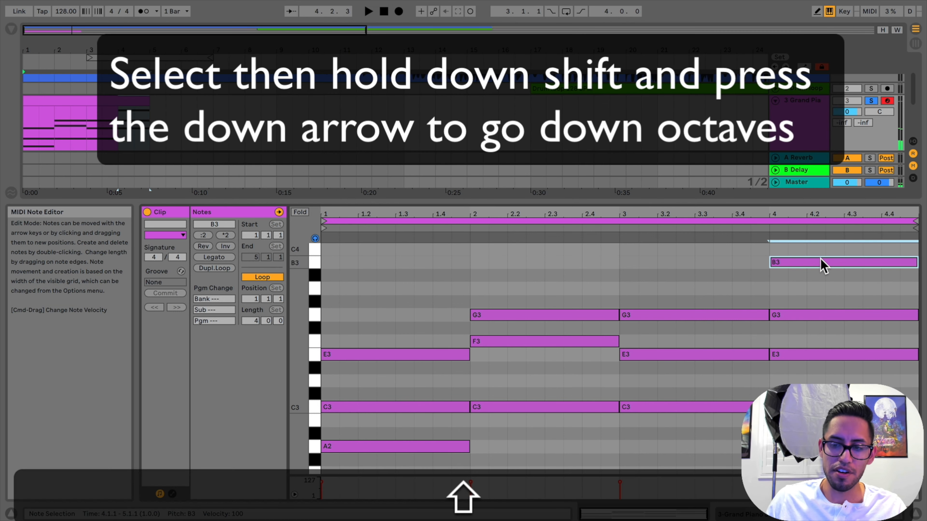
key("shift+Down")
scroll(693, 289, "down", 3)
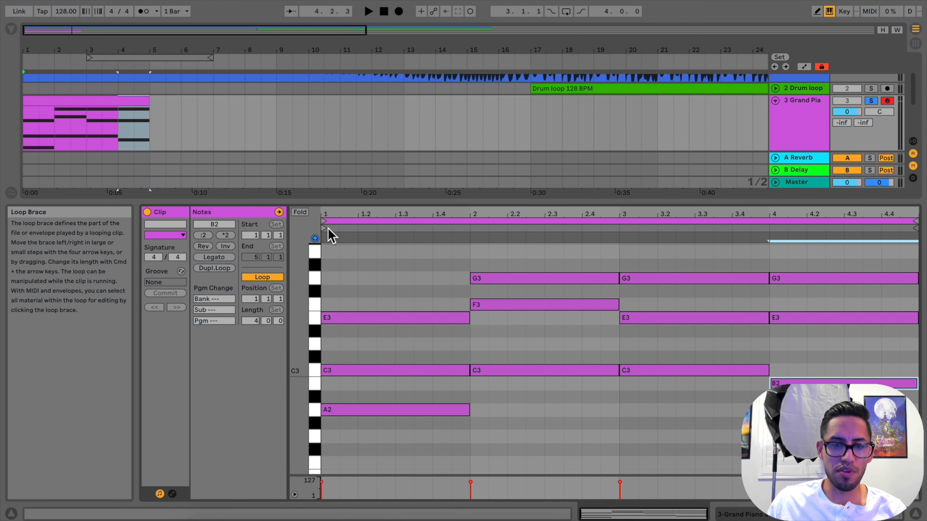
Play the four-bar chord progression from bar 1, stop it, and collapse the note editor to reveal all tracks
left_click(341, 236)
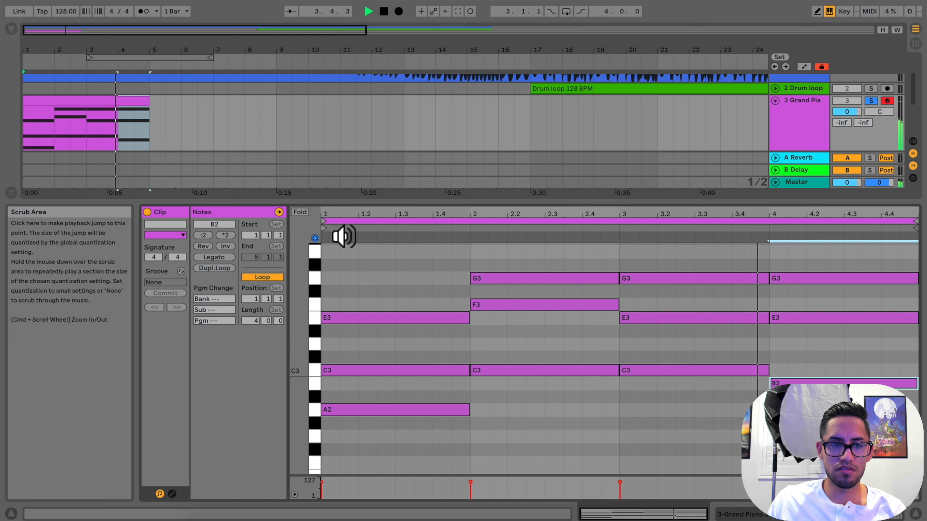
key("space")
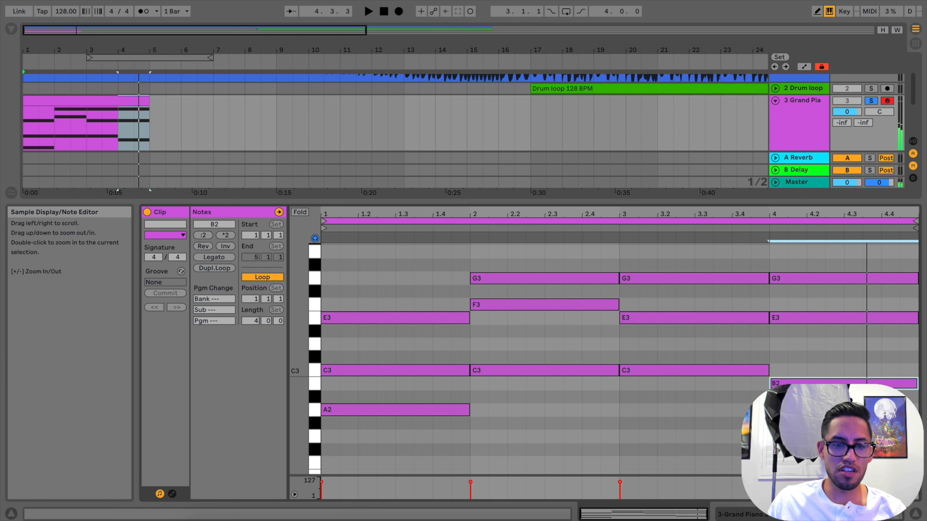
left_click_drag(366, 197, 391, 472)
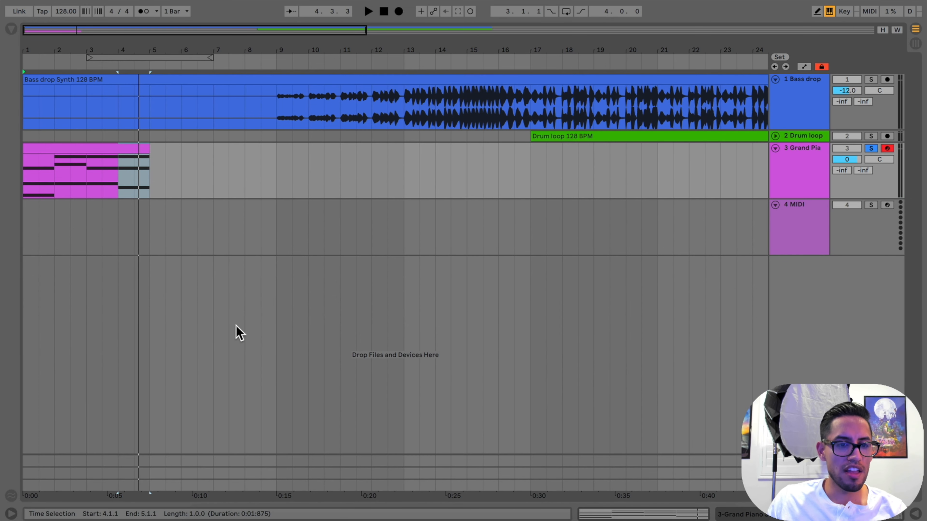
Duplicate the four-bar Grand Piano clip so that the copy fills bars 5 to 8
left_click(110, 149)
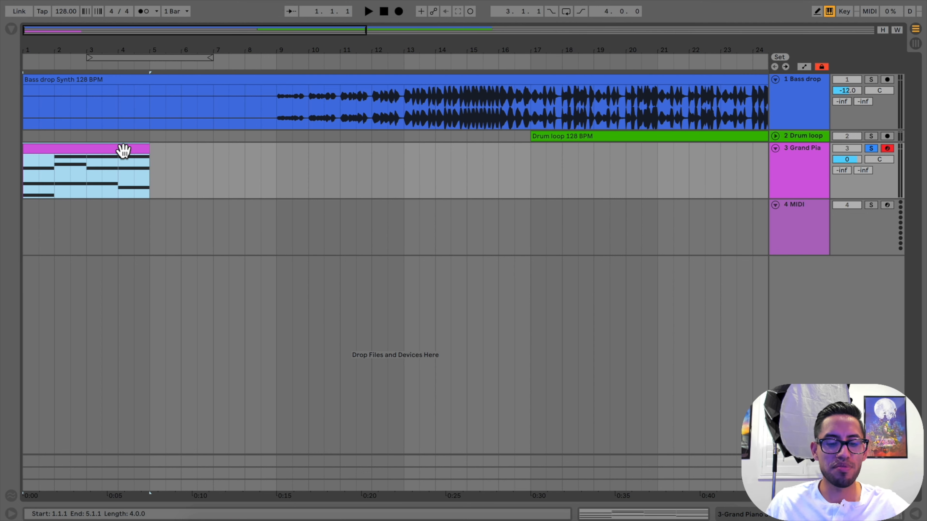
key("super+d")
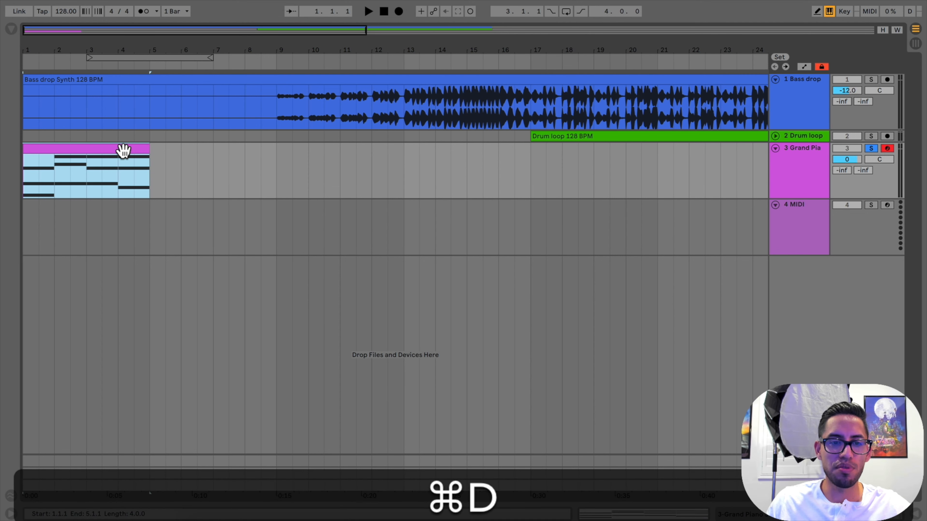
key("super+z")
left_click(137, 147)
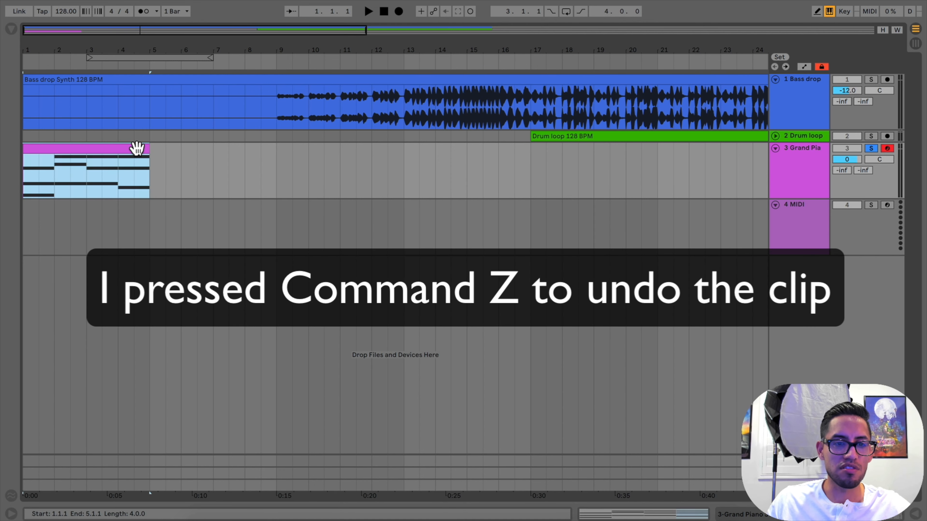
right_click(138, 148)
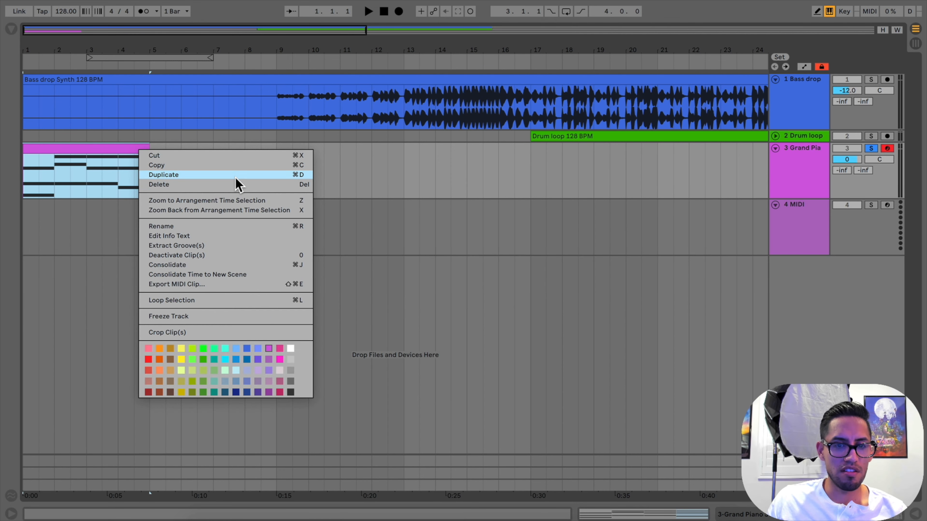
left_click(235, 177)
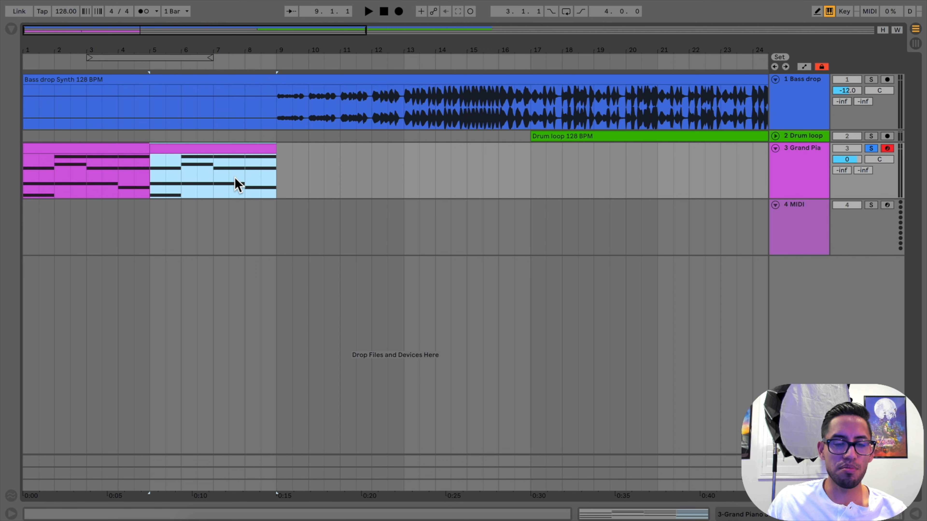
left_click(214, 163)
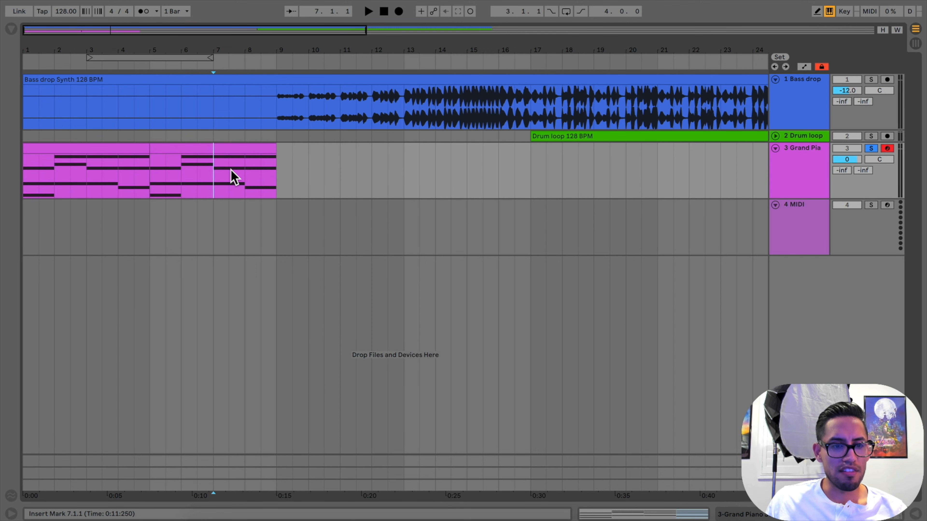
Delete the empty MIDI track 4 and duplicate the Grand Piano track with its clips
left_click(802, 216)
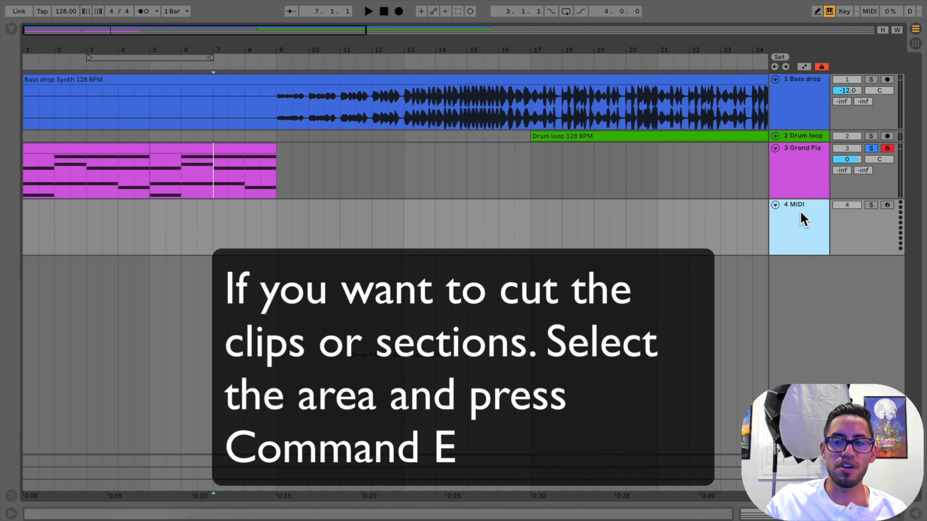
key("Delete")
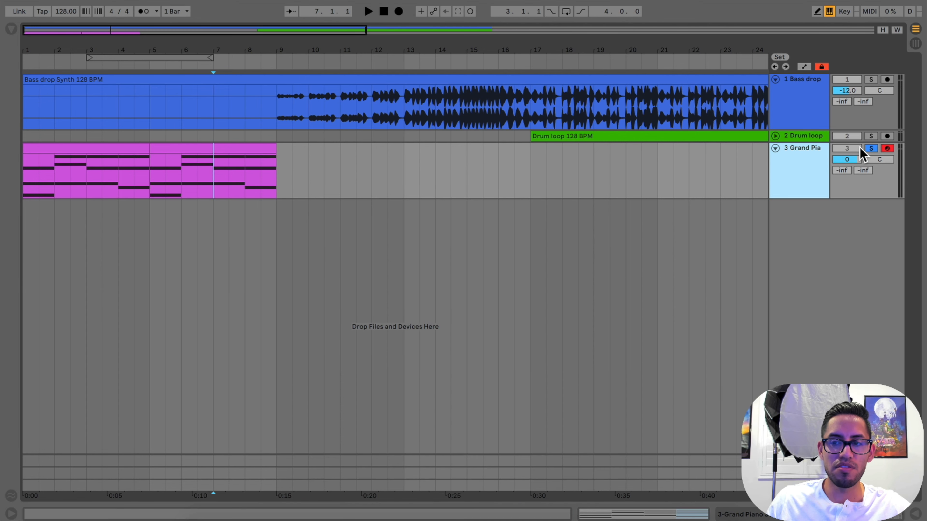
right_click(817, 169)
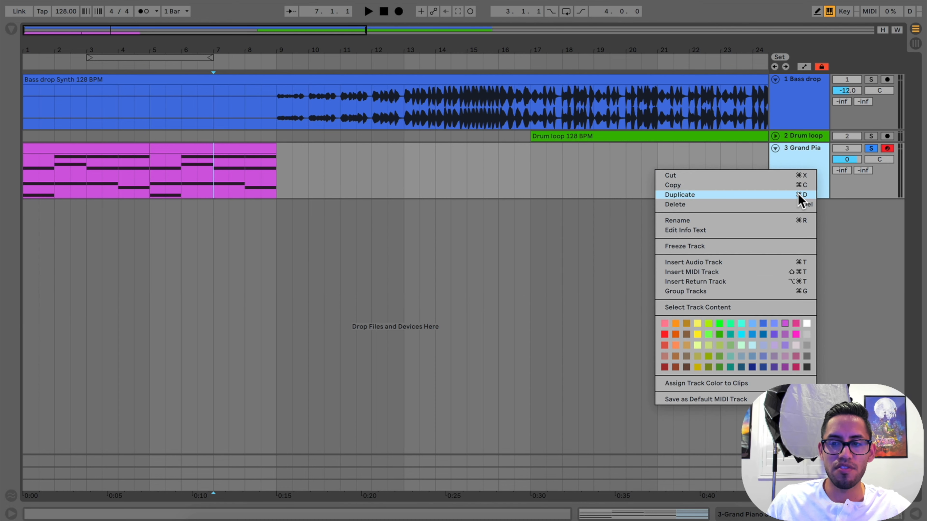
left_click(801, 195)
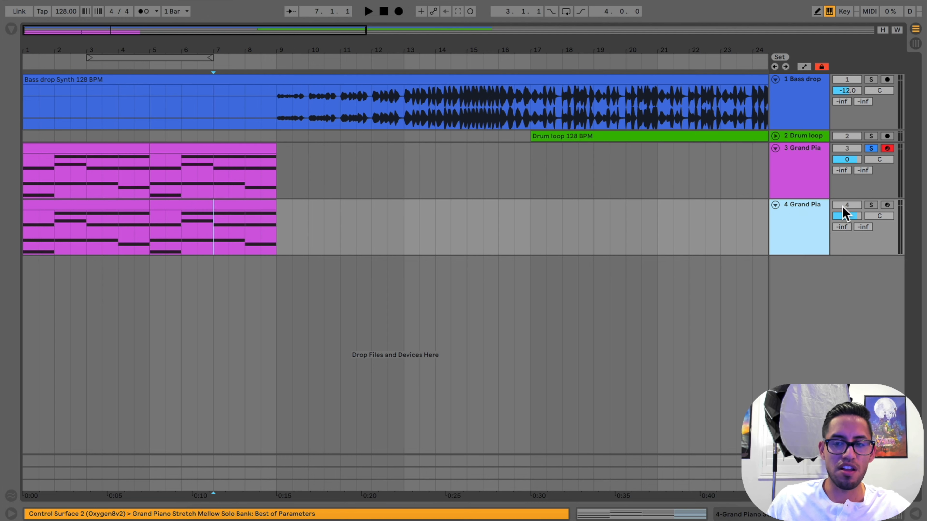
Replace the Grand Piano instrument on the duplicated track with the Serum VST plug-in
double_click(799, 221)
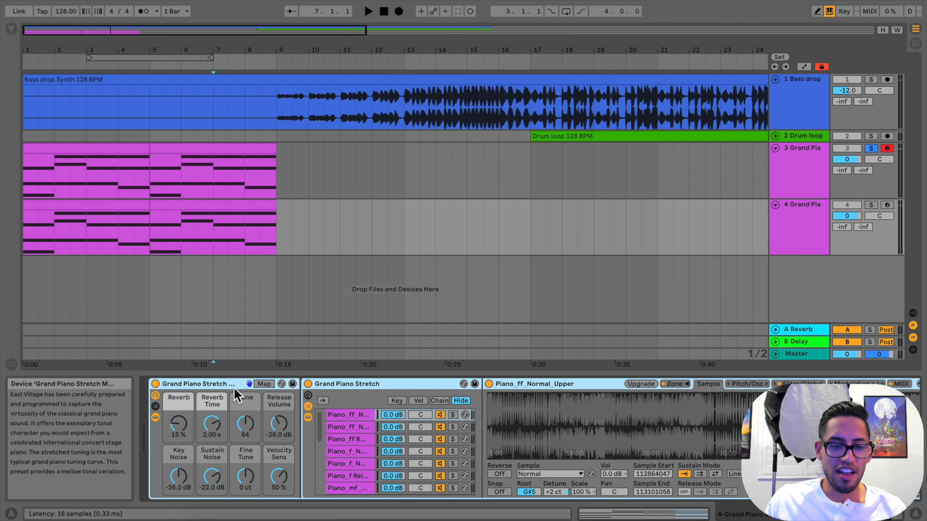
key("Delete")
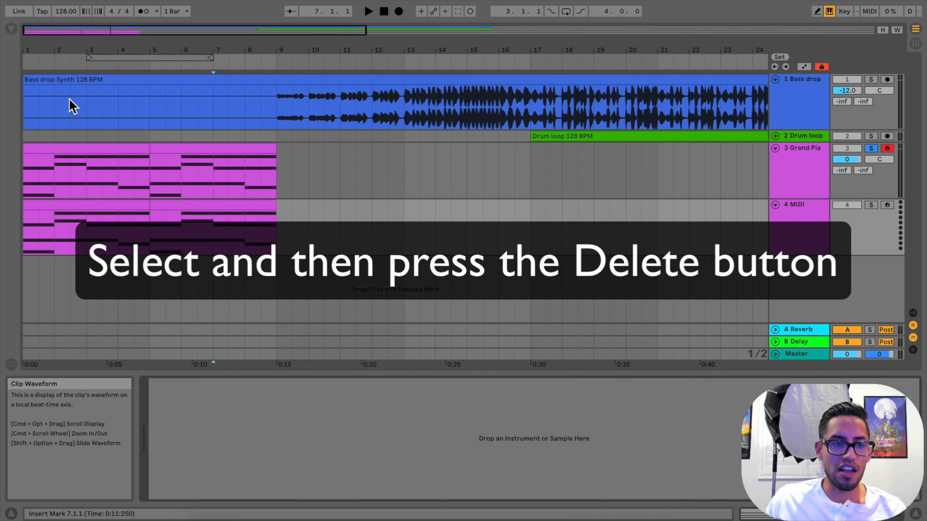
left_click(11, 30)
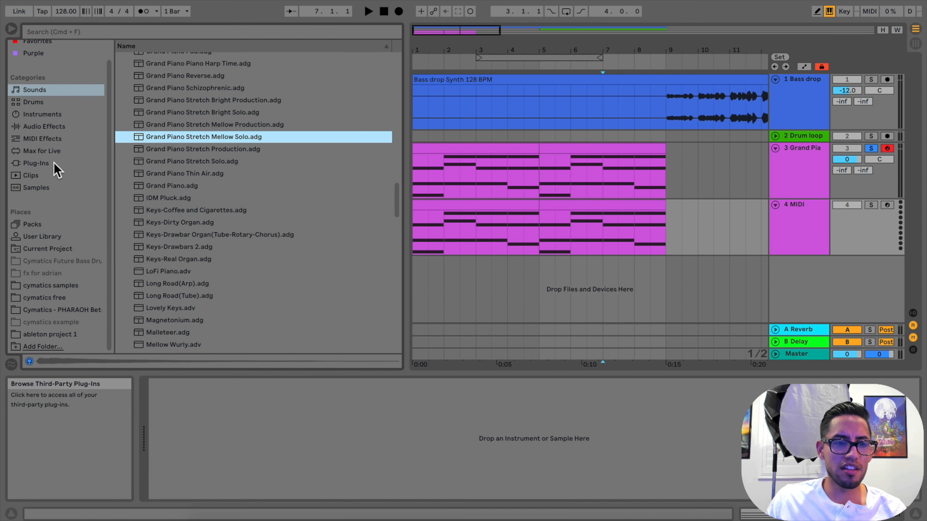
left_click(55, 163)
left_click(143, 32)
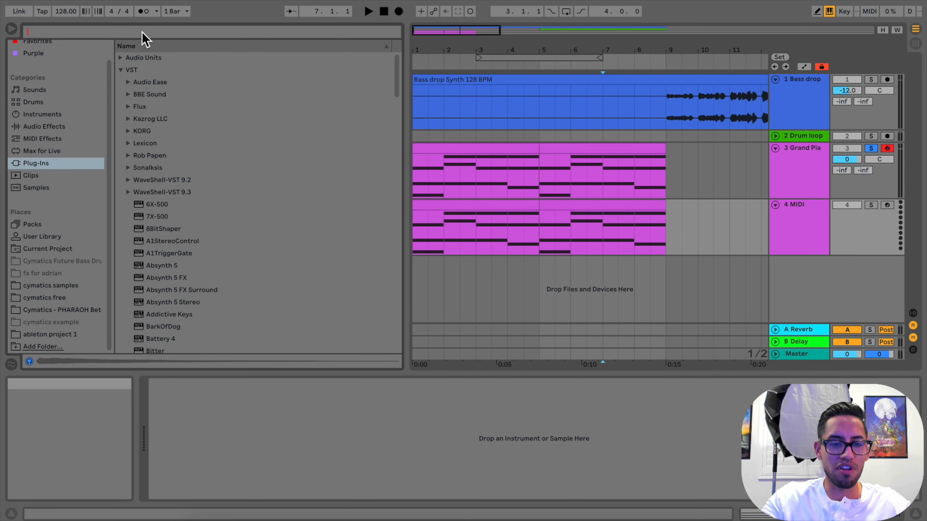
type("serum")
left_click_drag(151, 84, 227, 420)
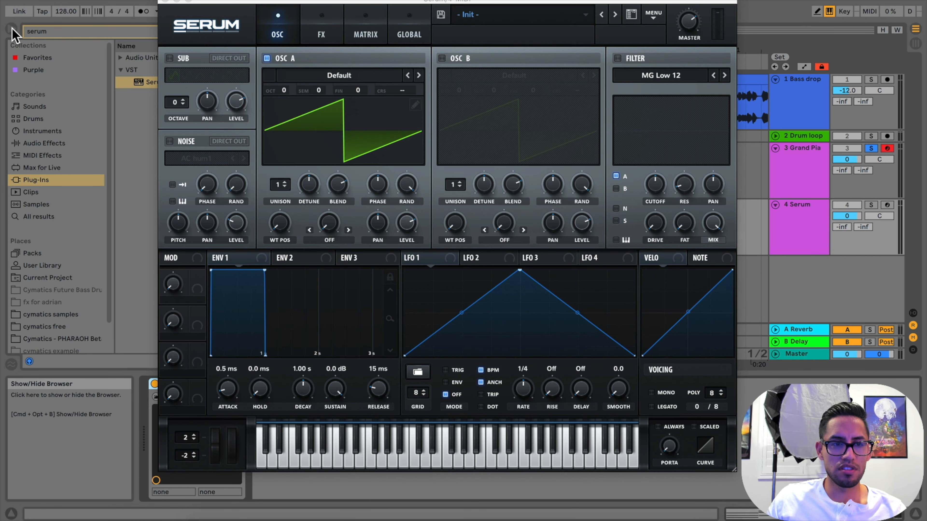
left_click(11, 29)
left_click(167, 5)
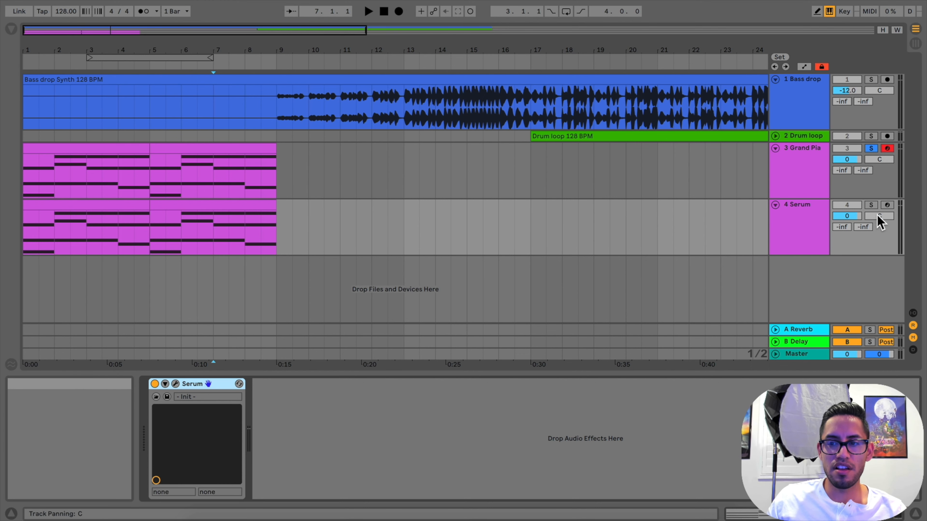
Set the Serum track's volume to -5.7 dB, solo it and play its chords from bar 1
left_click(846, 215)
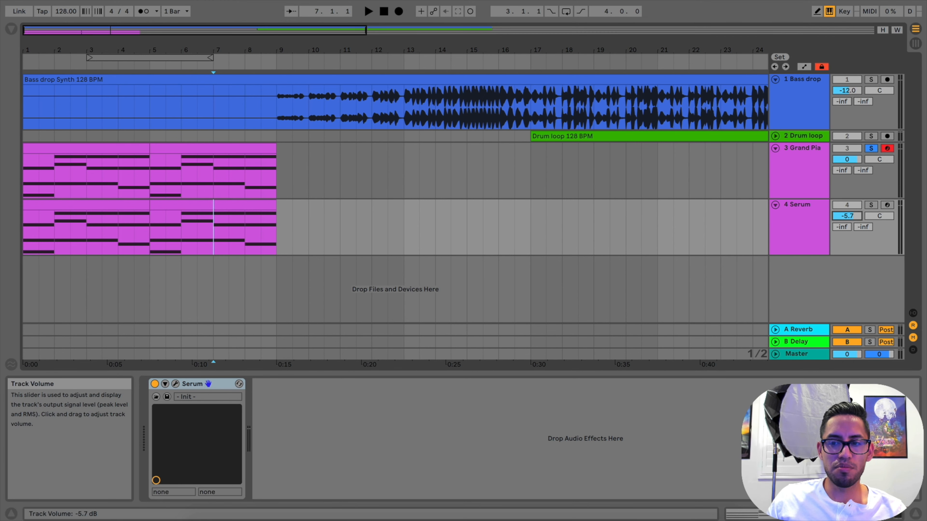
key("space")
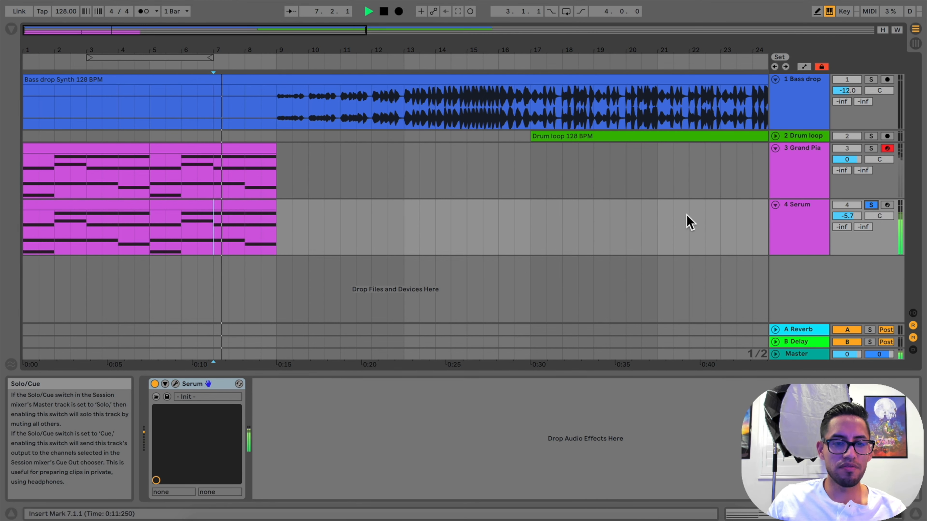
double_click(384, 11)
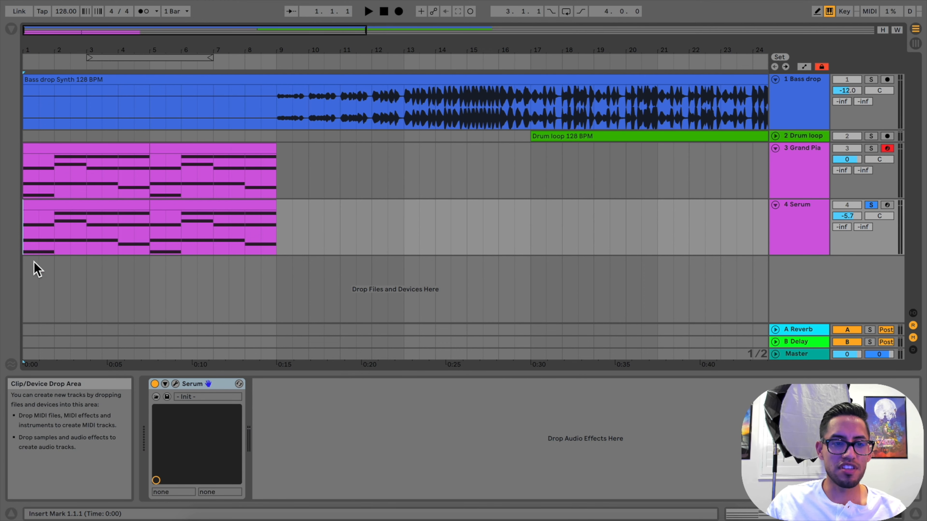
left_click(368, 12)
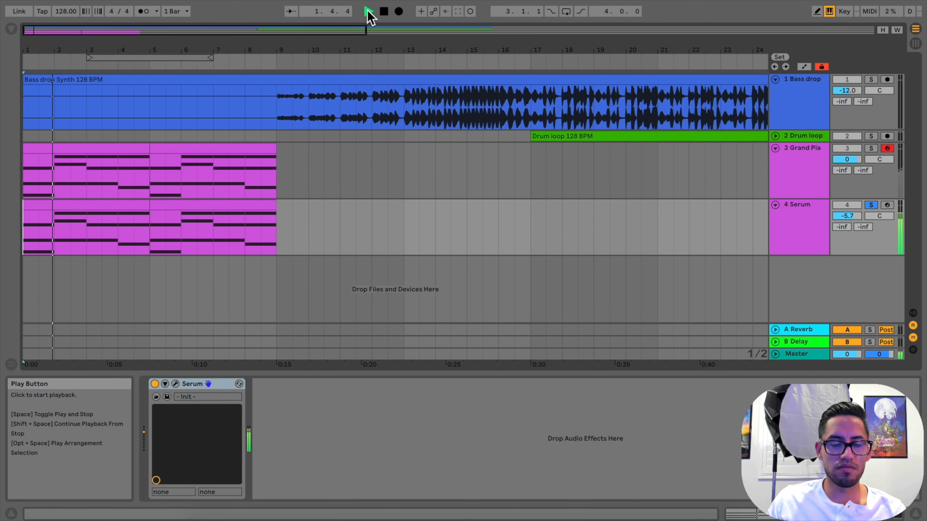
key("space")
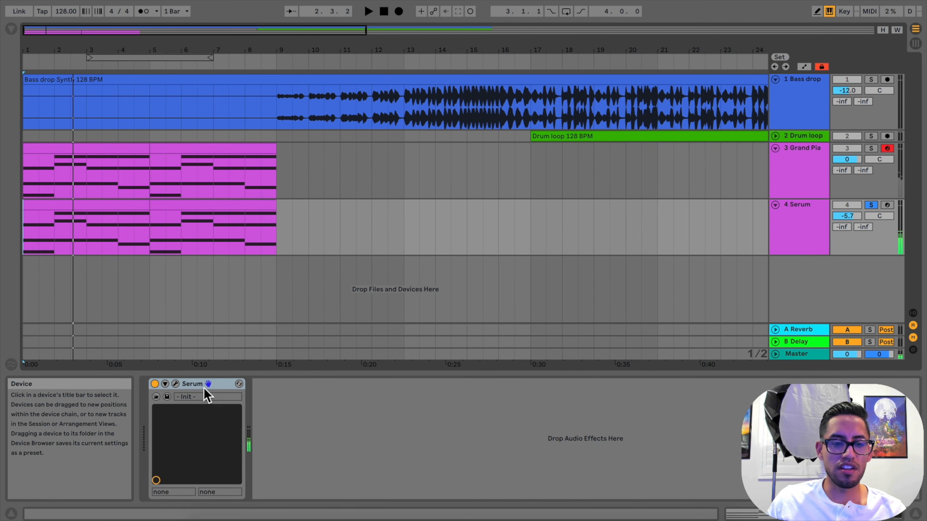
Load the pad preset PD D_Pad 2 [DU] in Serum and close the plug-in window
left_click(176, 384)
left_click(523, 16)
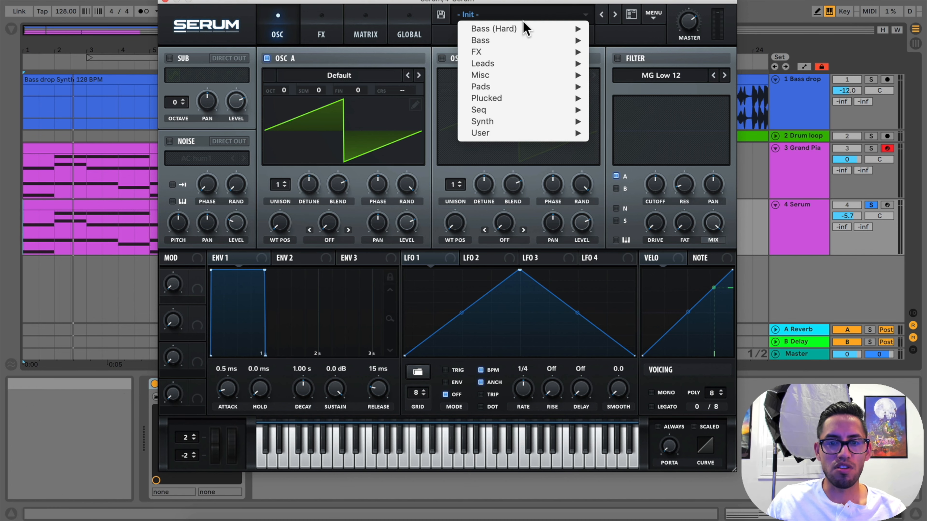
mouse_move(523, 86)
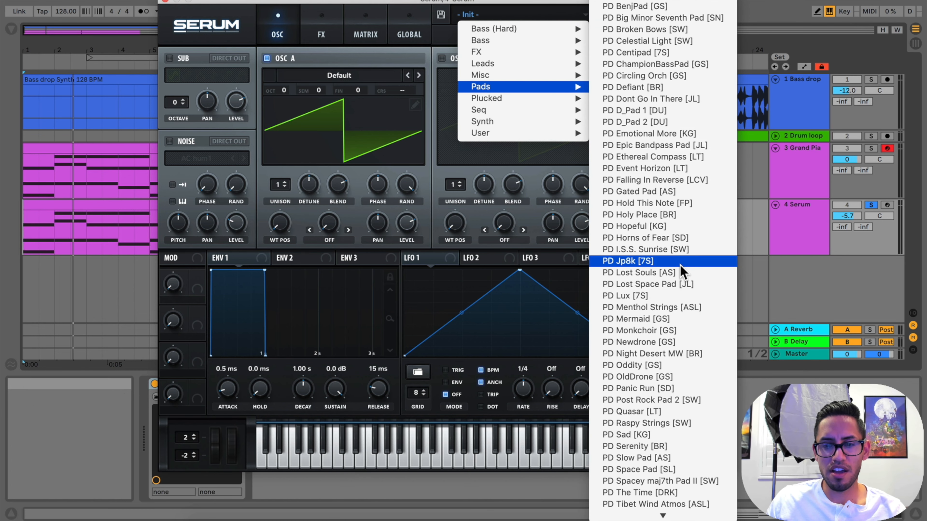
scroll(683, 269, "down", 2)
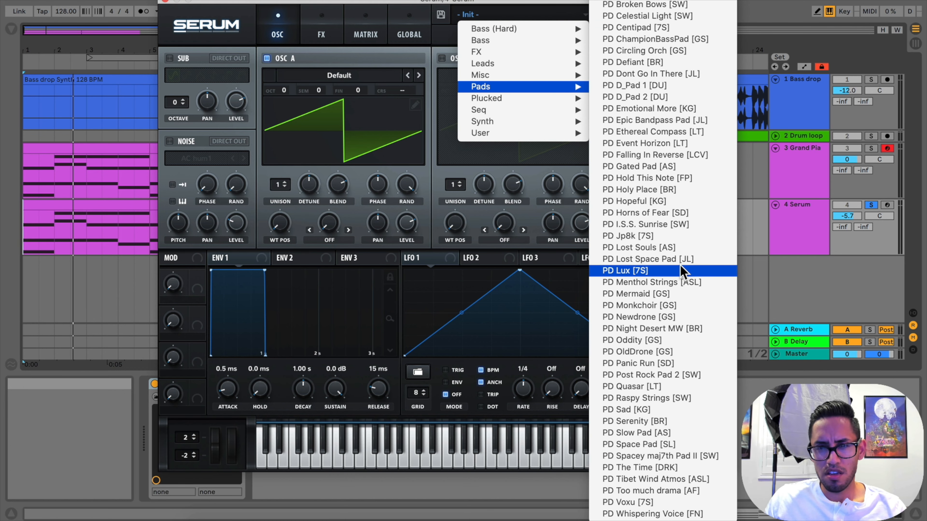
left_click(683, 97)
left_click(165, 1)
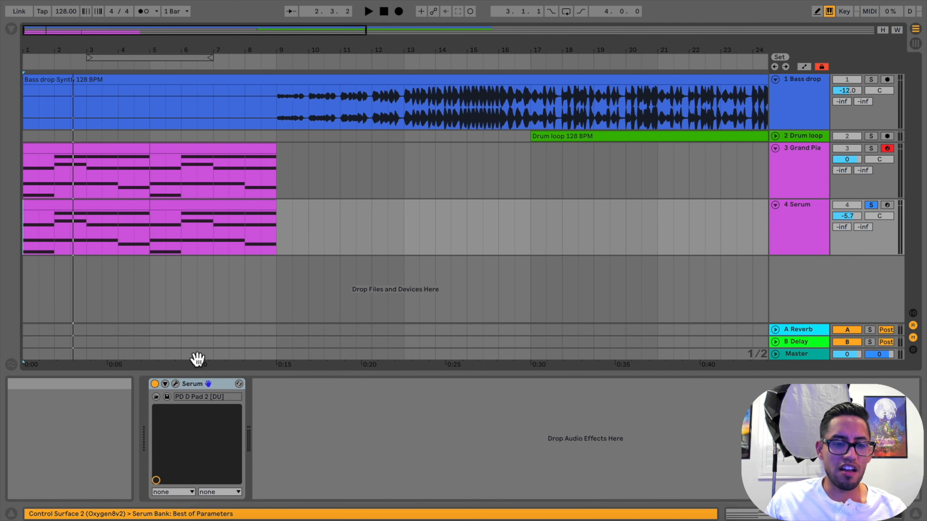
Show and hide the Serum plug-in window twice from its device on the duplicated track
left_click(176, 384)
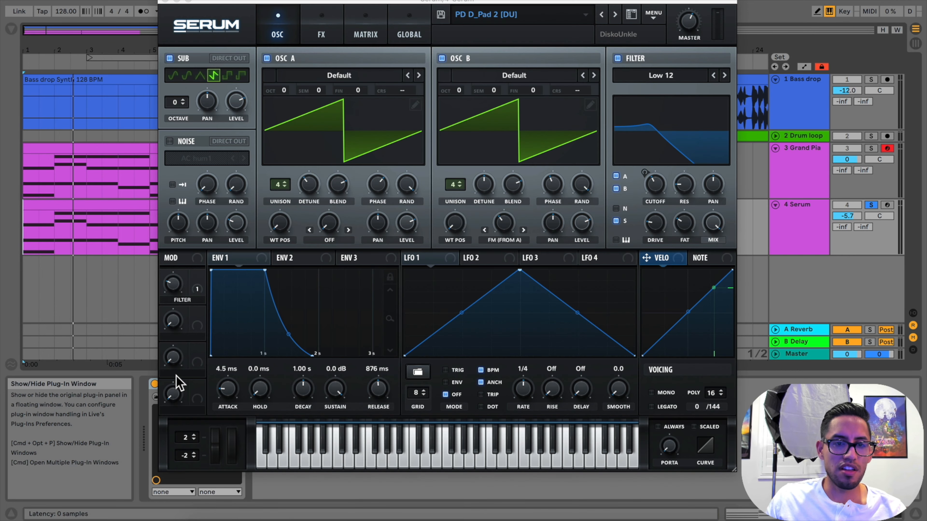
left_click(165, 1)
left_click(176, 384)
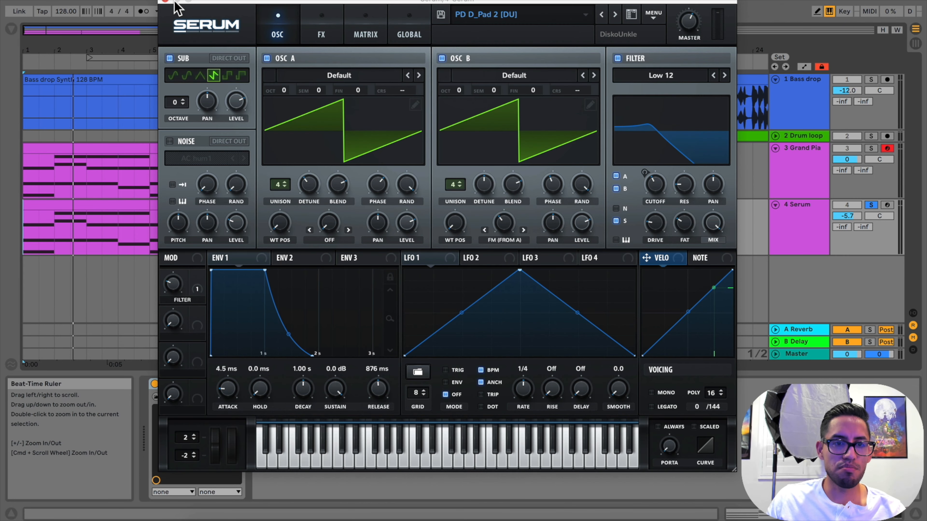
left_click(163, 1)
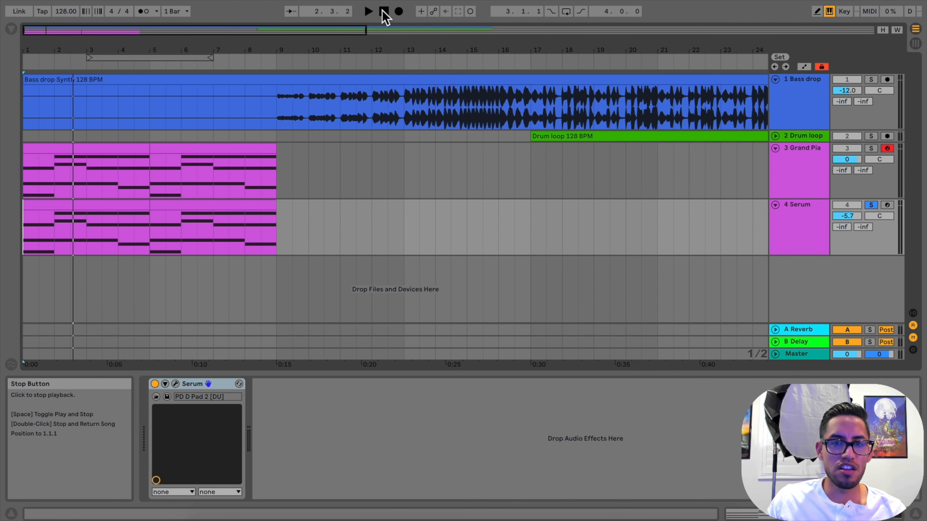
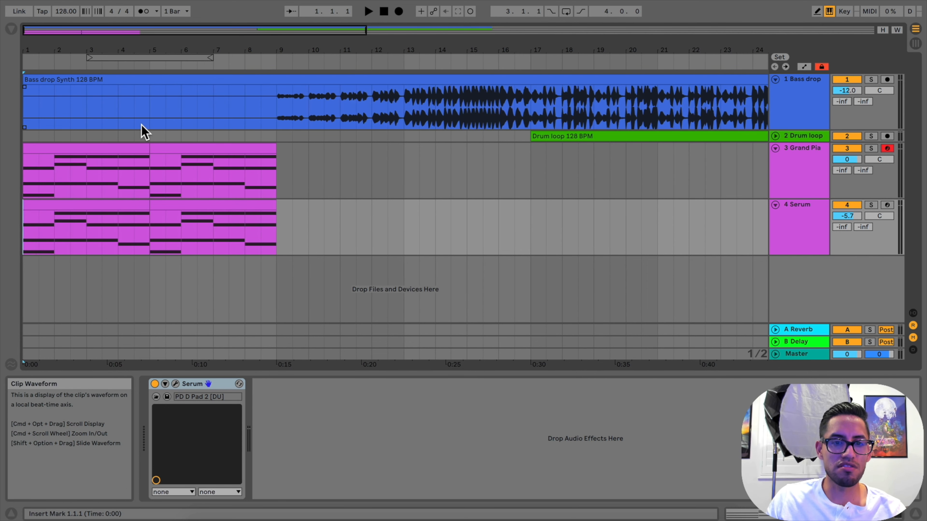
Play back the layered Grand Piano and Serum chords and enlarge the mixer faders in Session View
left_click(368, 11)
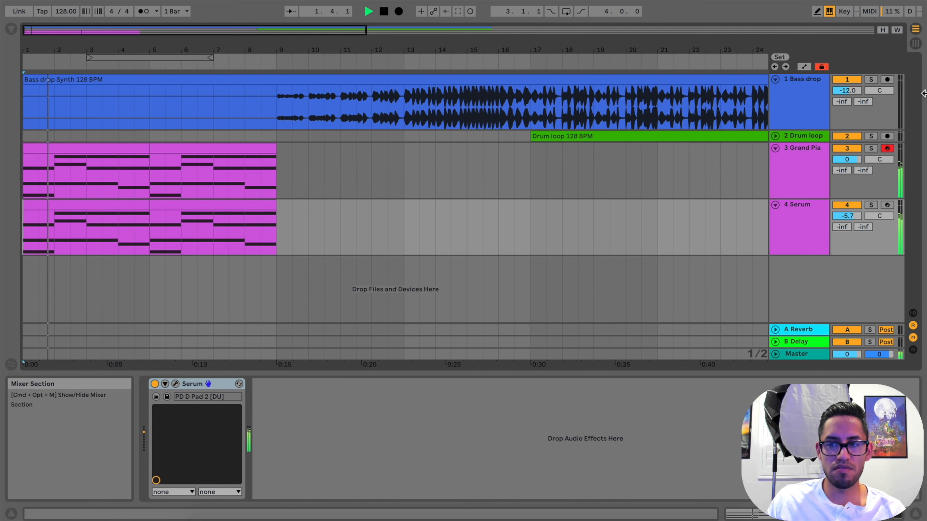
left_click(915, 44)
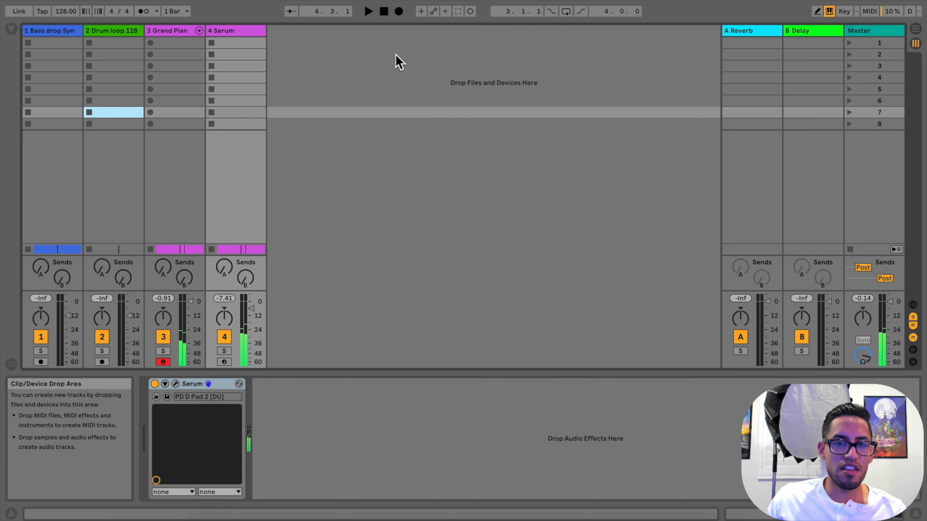
left_click(384, 11)
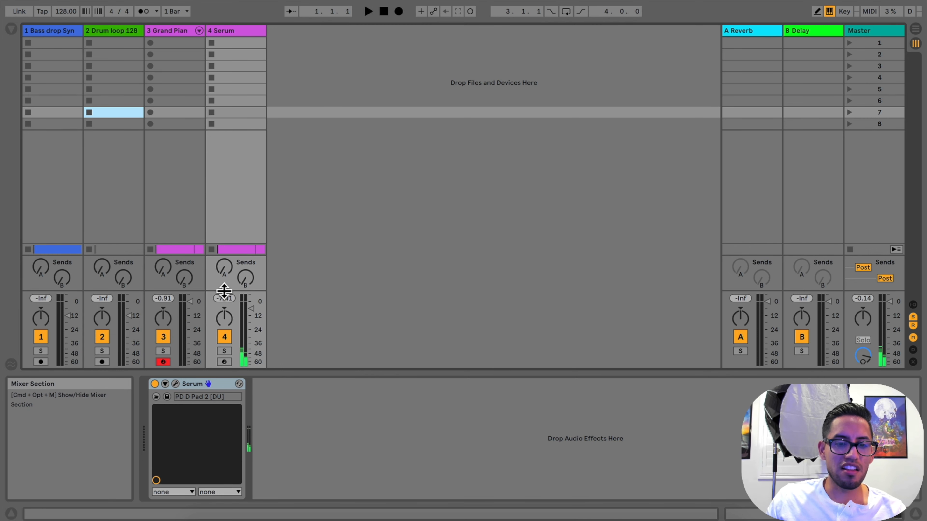
left_click(224, 292)
left_click_drag(224, 291, 239, 152)
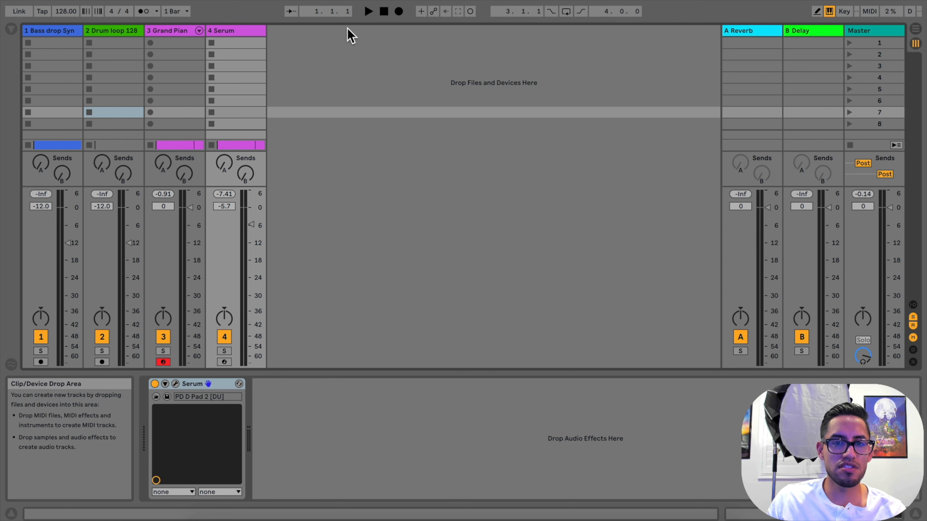
Lower the Grand Piano track to -9.8 dB and the Serum track to -14.9 dB during playback, and return to Arrangement View
left_click(368, 12)
left_click_drag(190, 207, 189, 237)
left_click_drag(251, 238, 251, 257)
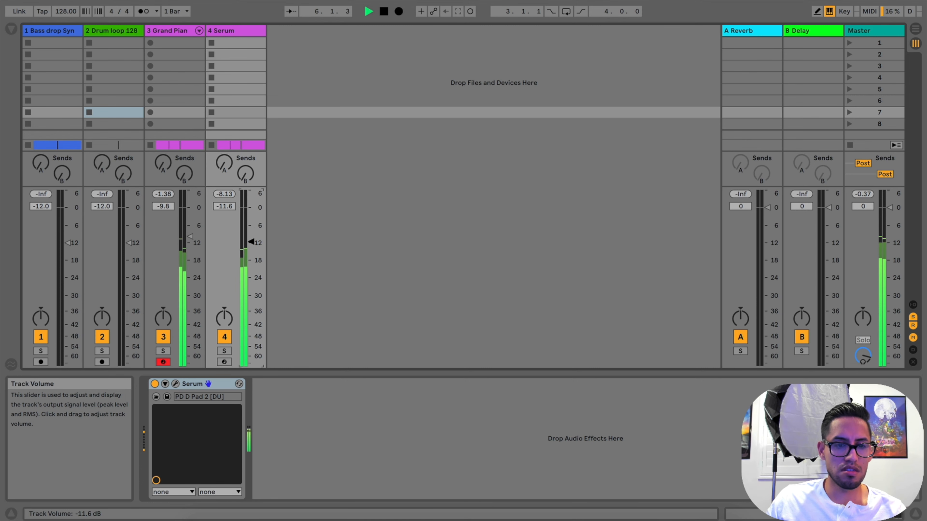
left_click_drag(251, 246, 251, 250)
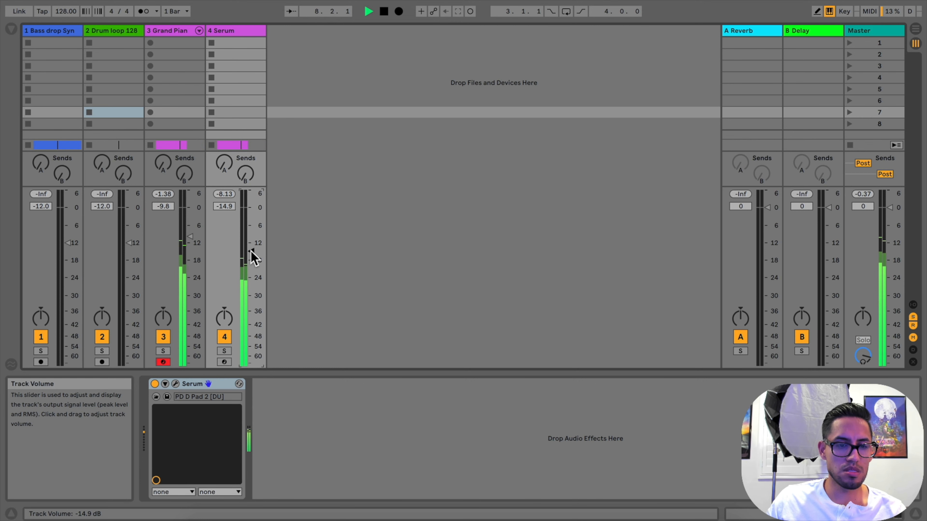
key("space")
left_click(917, 30)
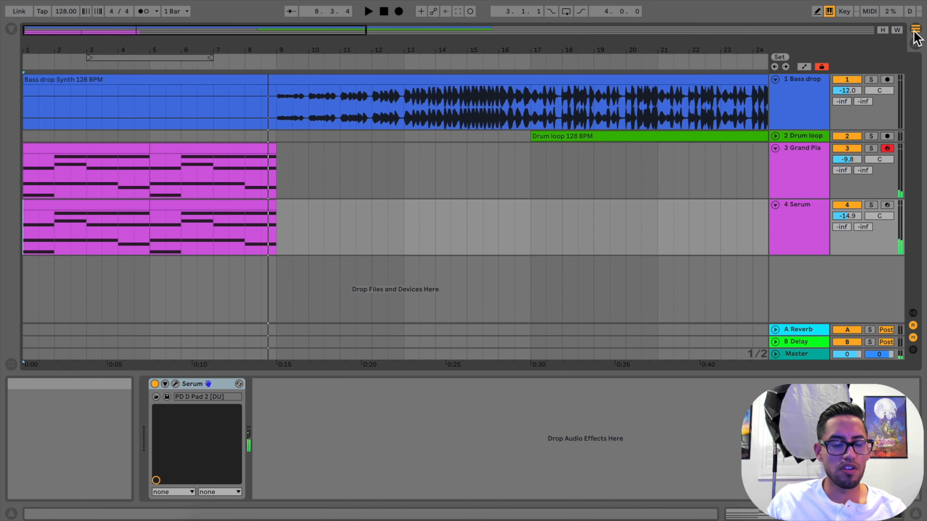
Add a locator named intro at bar 1 and another named build at bar 9
left_click(482, 232)
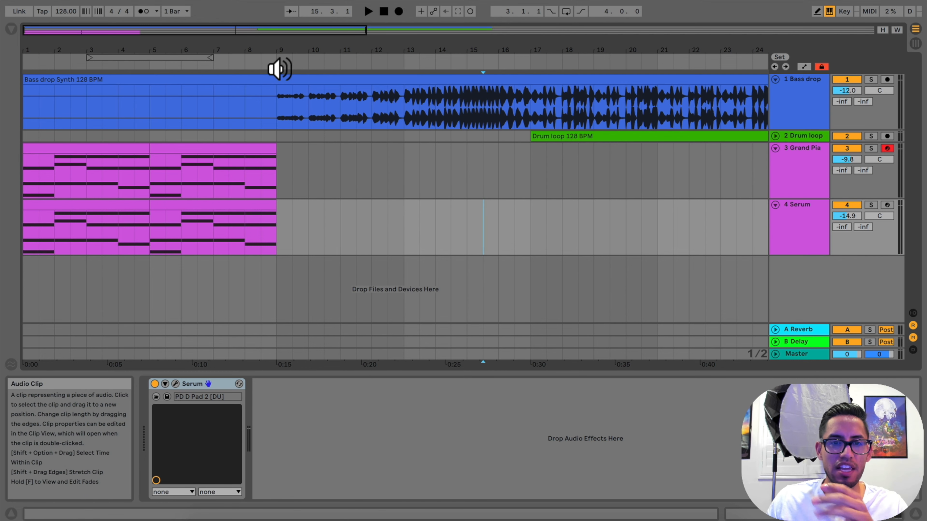
right_click(25, 67)
left_click(34, 69)
key("Return")
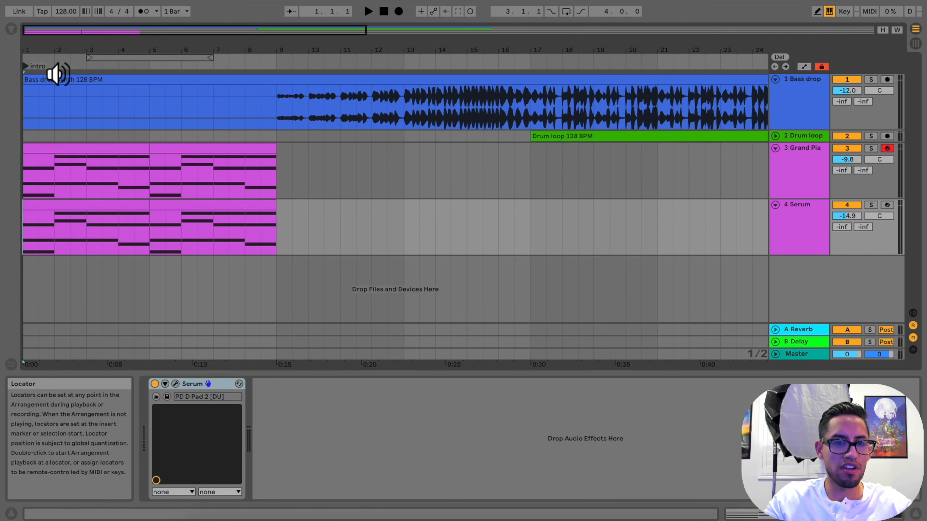
right_click(281, 68)
left_click(292, 94)
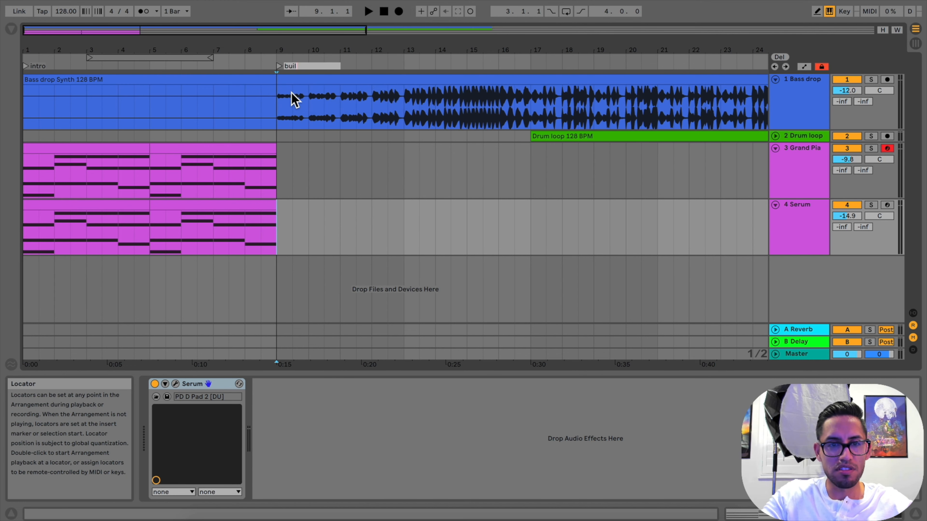
key("Return")
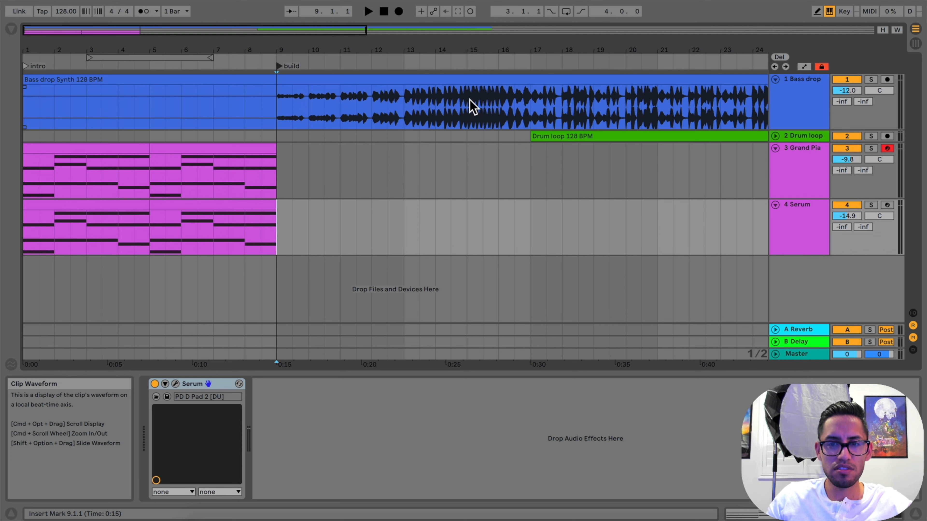
Add a locator named Drop at bar 17 where the drum loop starts
right_click(534, 65)
left_click(558, 94)
type("Drop")
key("Return")
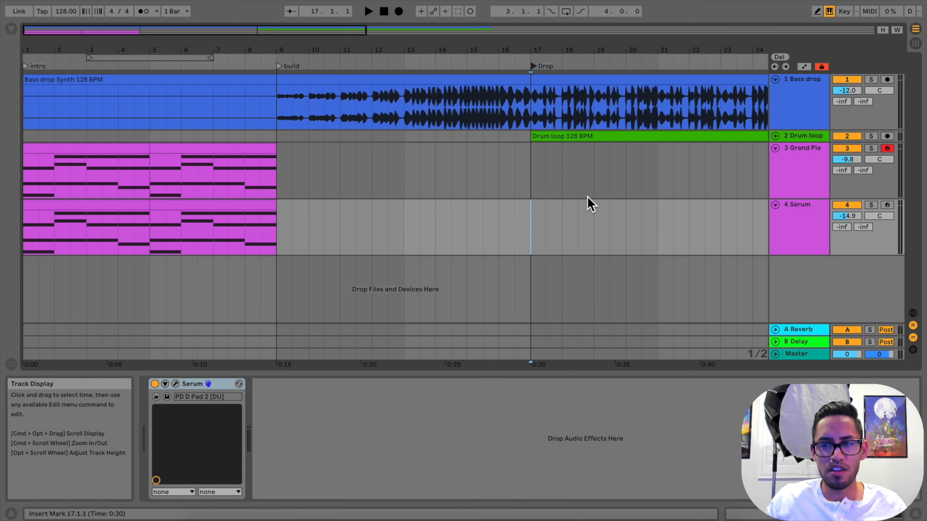
Clear the browser's serum search and preview Cymatics - Impact 4.wav from the Impacts folder in cymatics samples
left_click(11, 29)
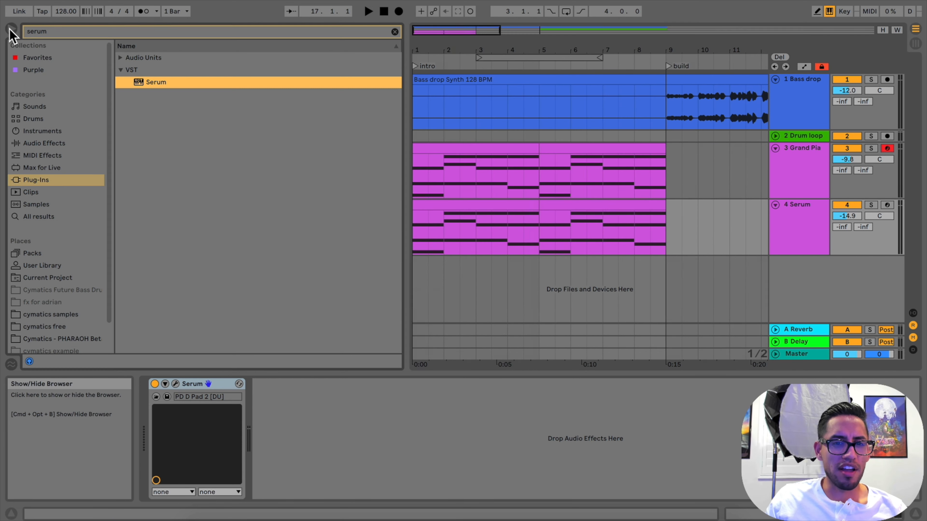
left_click(395, 32)
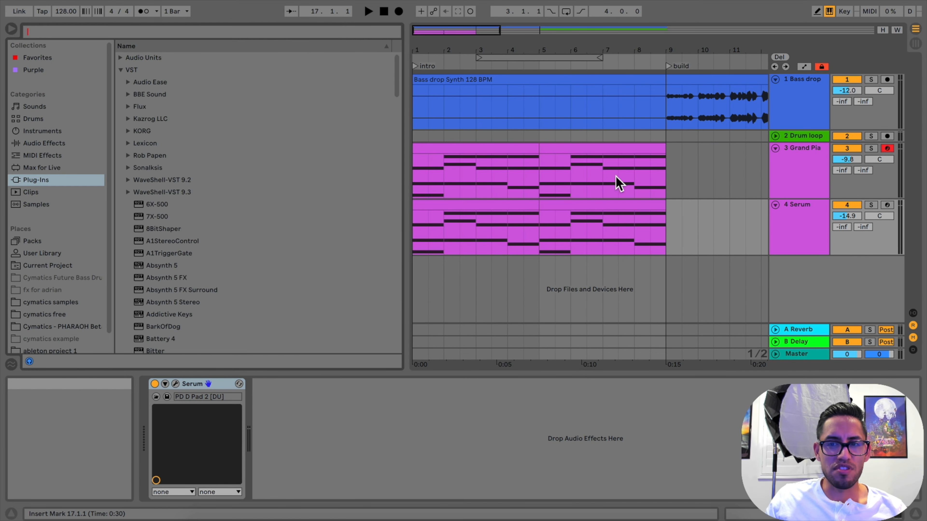
left_click_drag(644, 58, 506, 59)
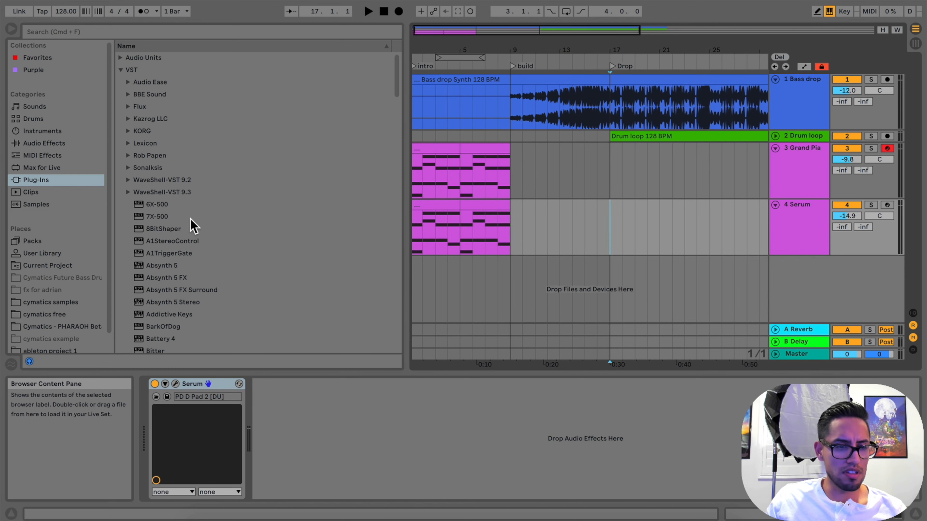
scroll(92, 265, "down", 1)
left_click(59, 239)
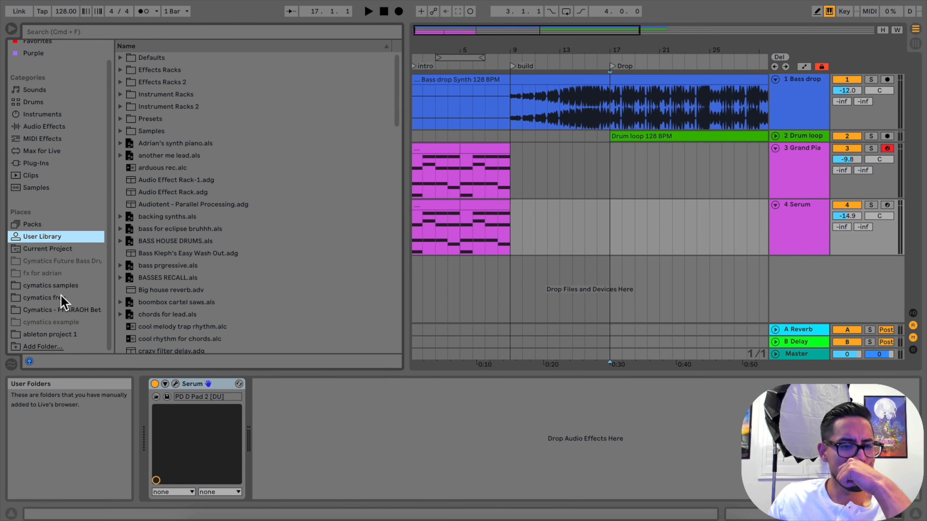
left_click(58, 286)
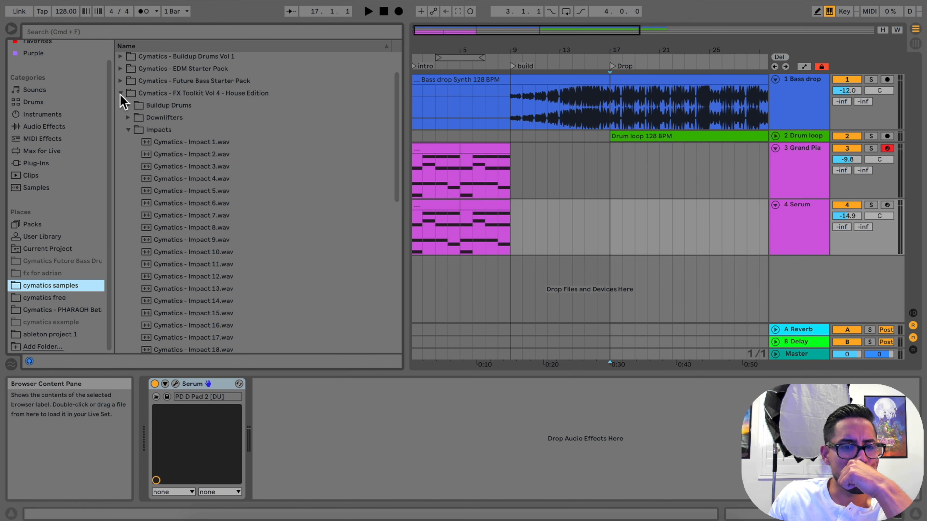
left_click(187, 181)
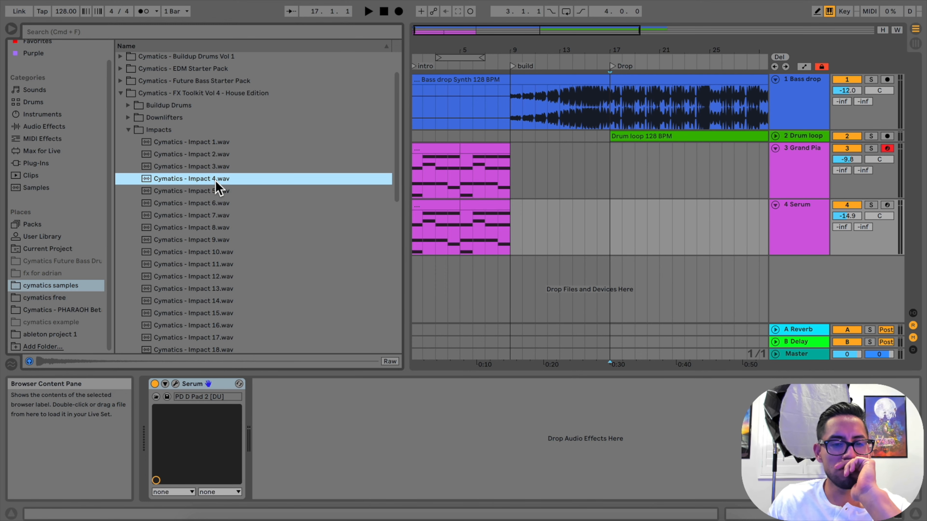
Insert three new audio tracks between the Drum loop and Grand Piano tracks
left_click(795, 176)
key("super+t")
left_click_drag(795, 216, 794, 157)
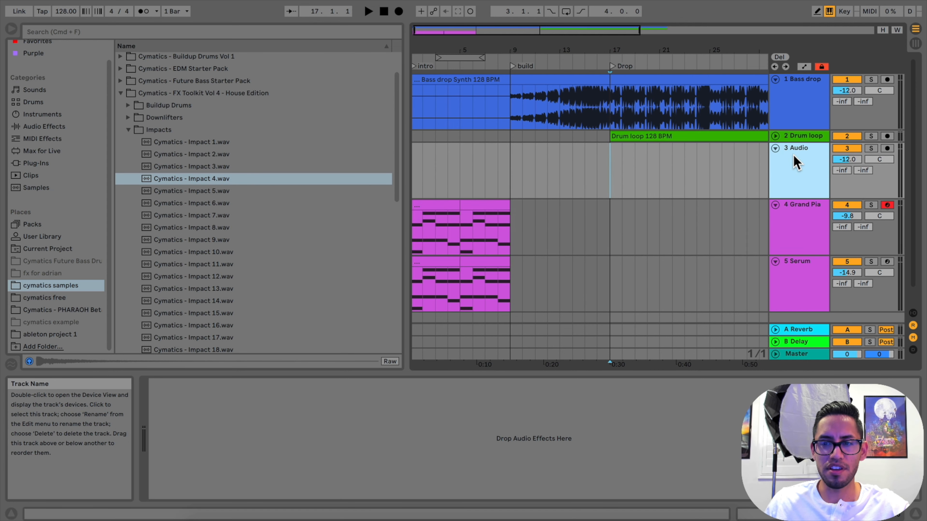
key("super+t")
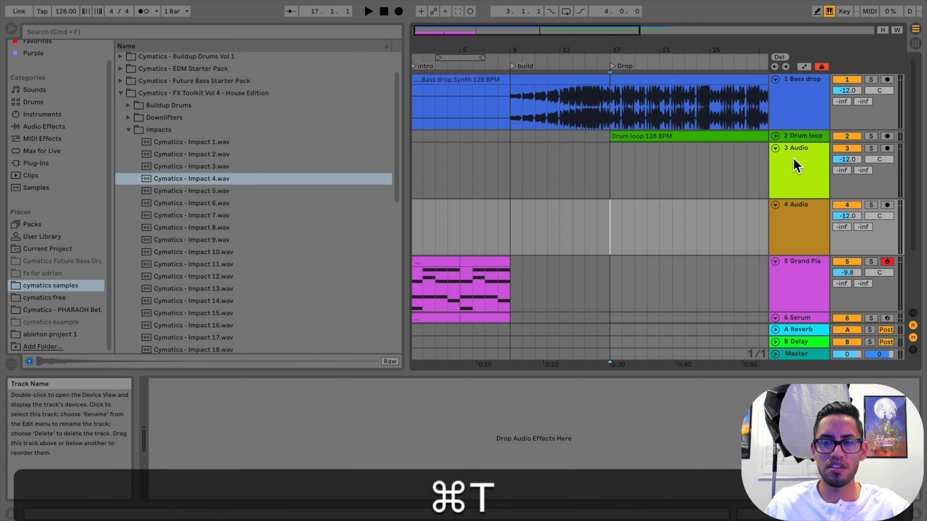
key("super+t")
Color the three new audio tracks red, orange and blue, in order from track 3 to track 5
left_click(793, 156)
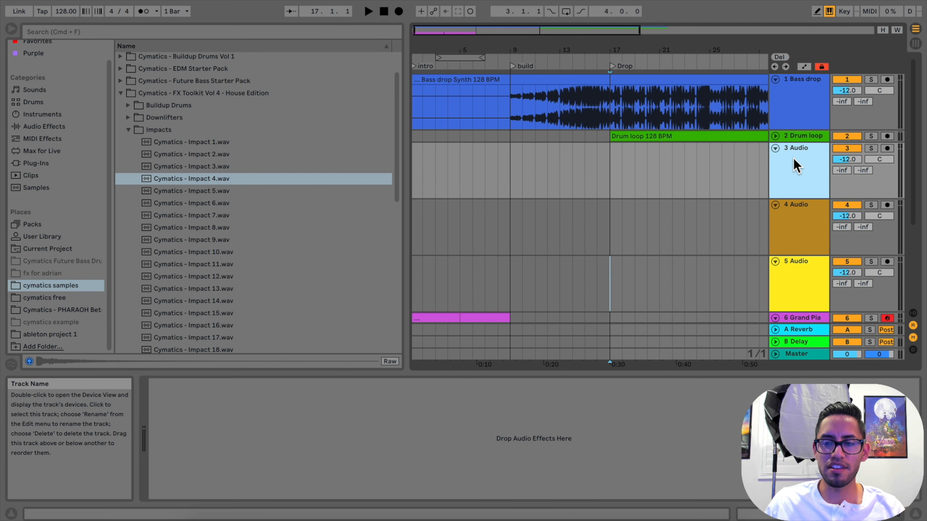
right_click(793, 156)
left_click(637, 322)
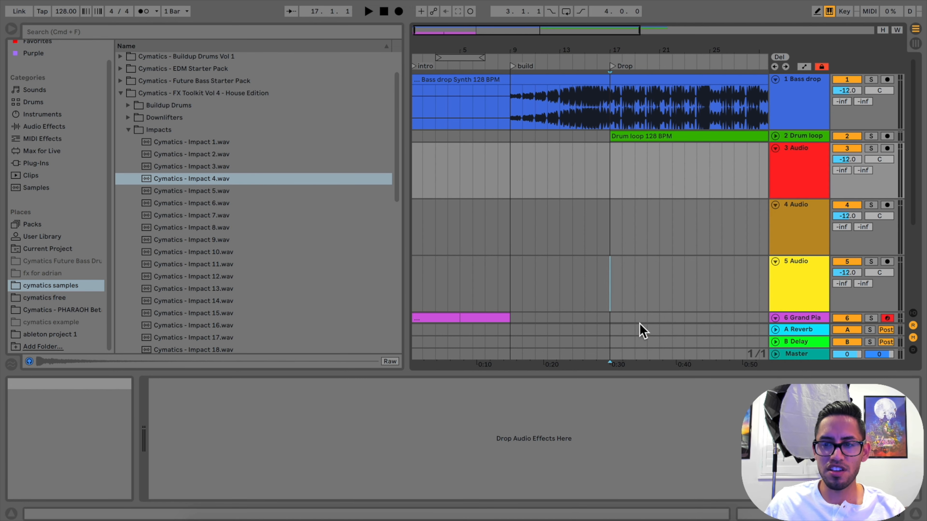
right_click(766, 233)
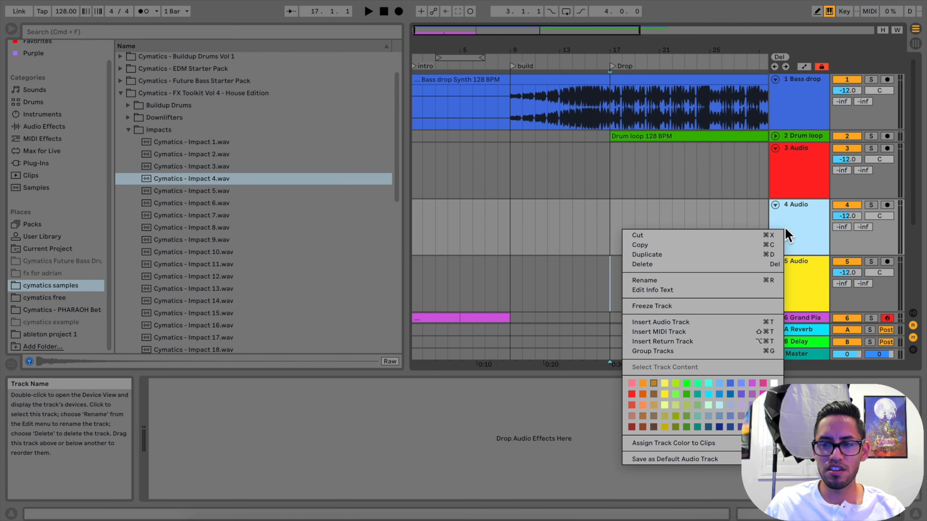
left_click(643, 407)
right_click(795, 304)
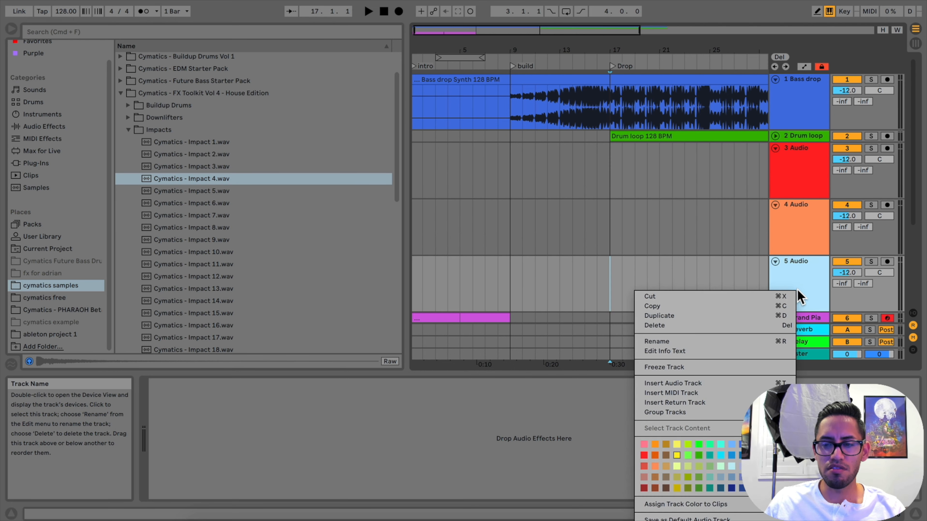
left_click(743, 444)
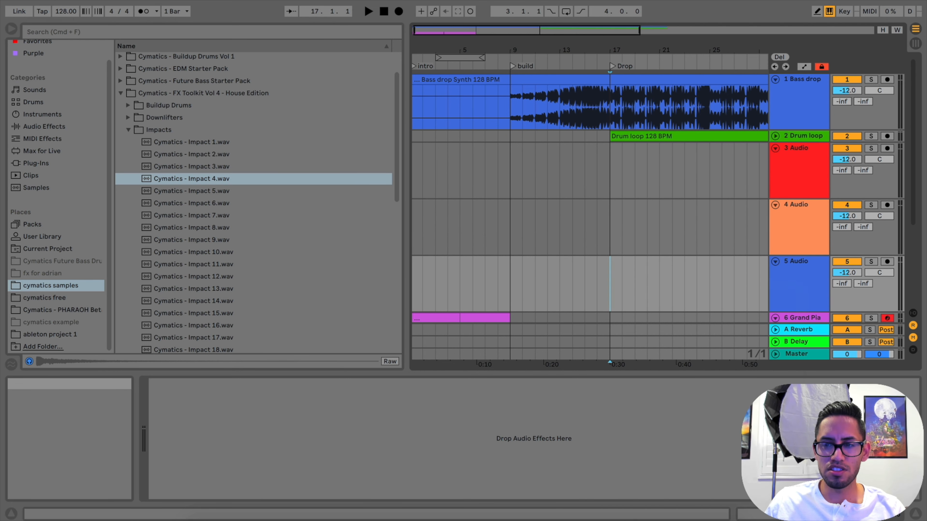
Place Cymatics - Impact 4.wav at bar 9 on the red audio track and copy the clip to bar 5
left_click_drag(220, 186, 510, 181)
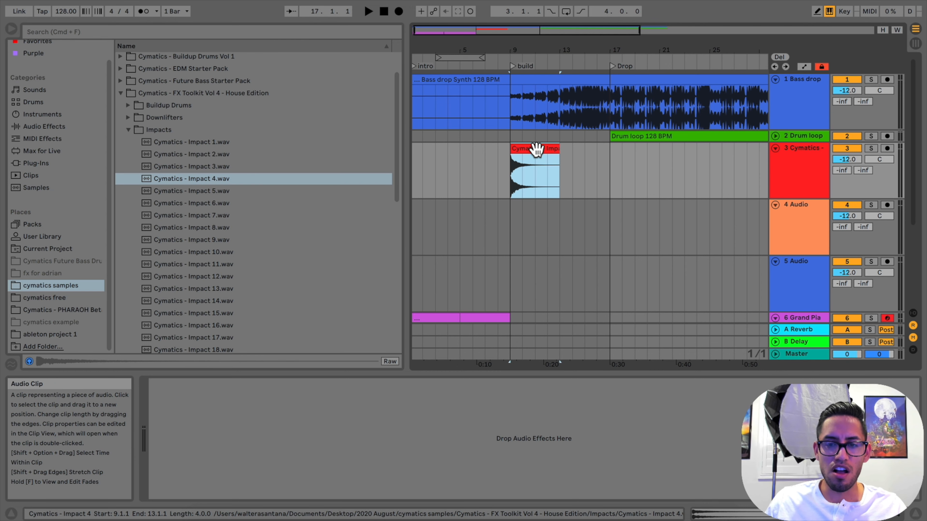
key("alt")
mouse_move(536, 150)
left_mouse_down()
mouse_move(489, 156)
mouse_move(526, 152)
mouse_move(540, 162)
mouse_move(536, 151)
left_mouse_up()
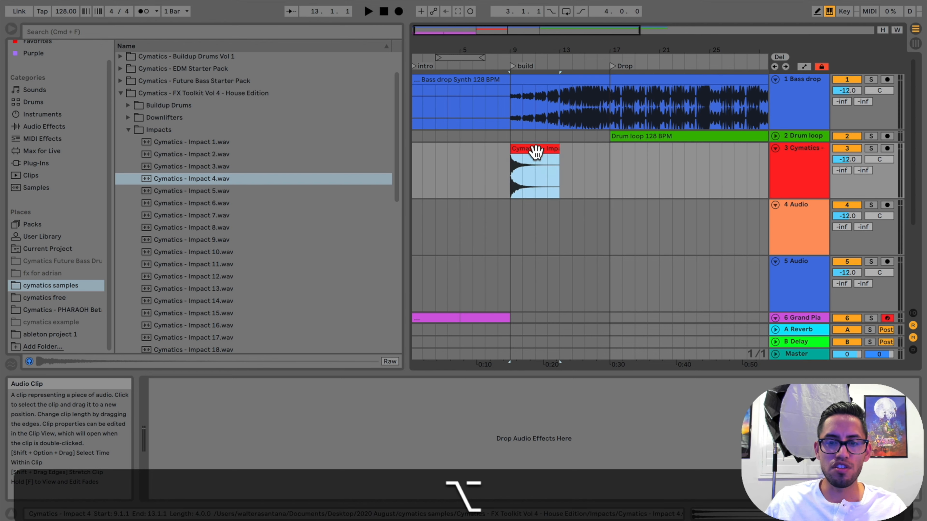
key("alt")
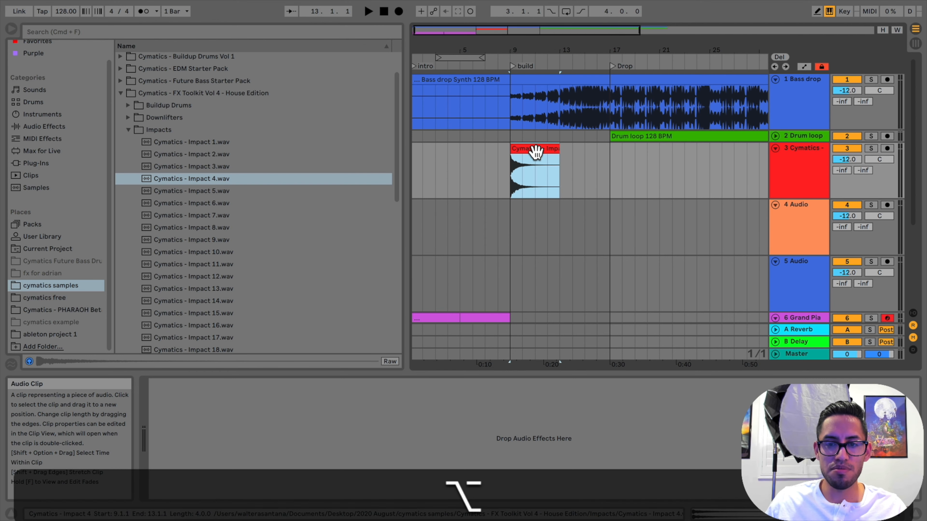
left_click_drag(536, 152, 497, 164)
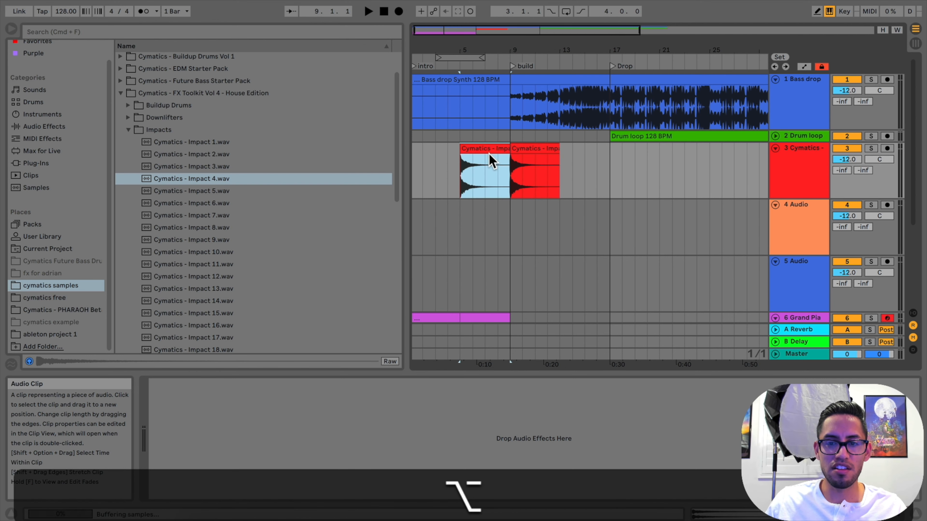
Duplicate the bar 9 impact clip to bar 13 and delete the duplicate
left_click(530, 151)
key("super+d")
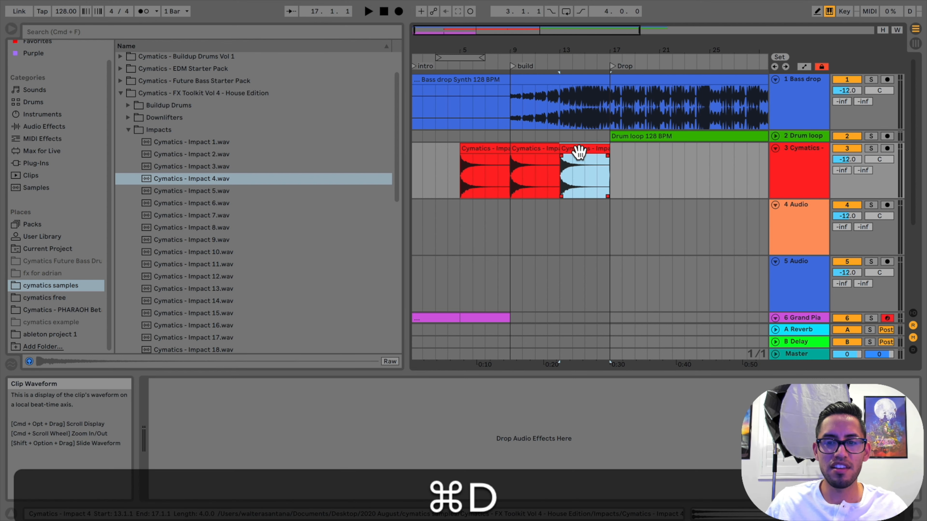
mouse_move(582, 149)
left_mouse_down()
mouse_move(495, 150)
mouse_move(591, 162)
mouse_move(583, 161)
left_mouse_up()
key("Delete")
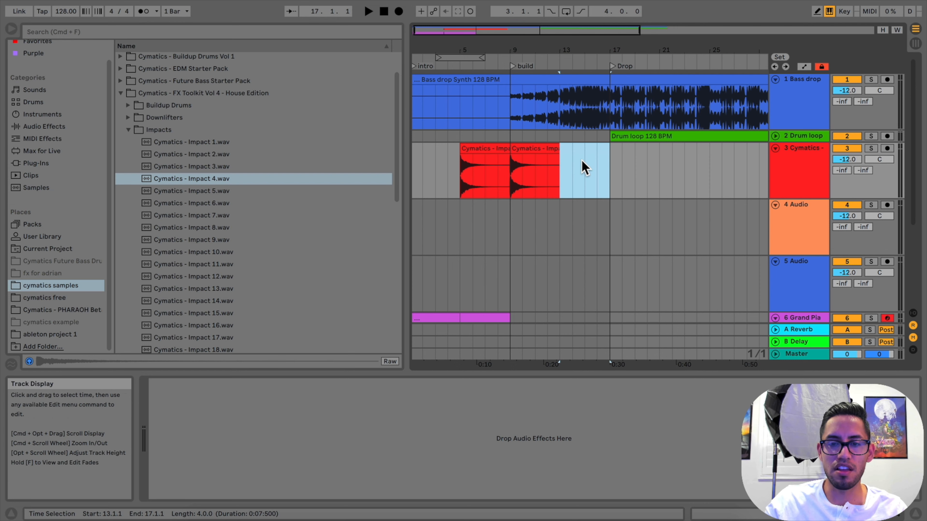
Turn off warping for both impact clips, at bar 5 and bar 9
left_click(486, 151)
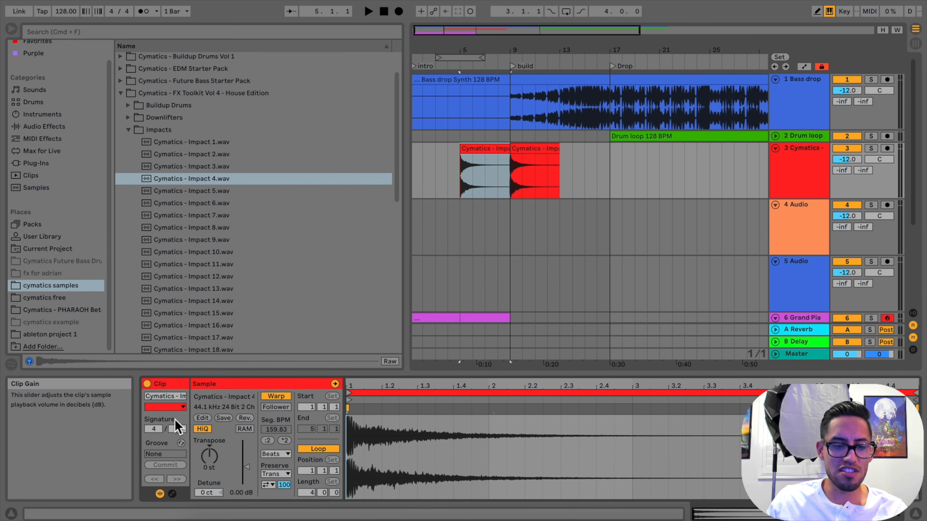
left_click(276, 396)
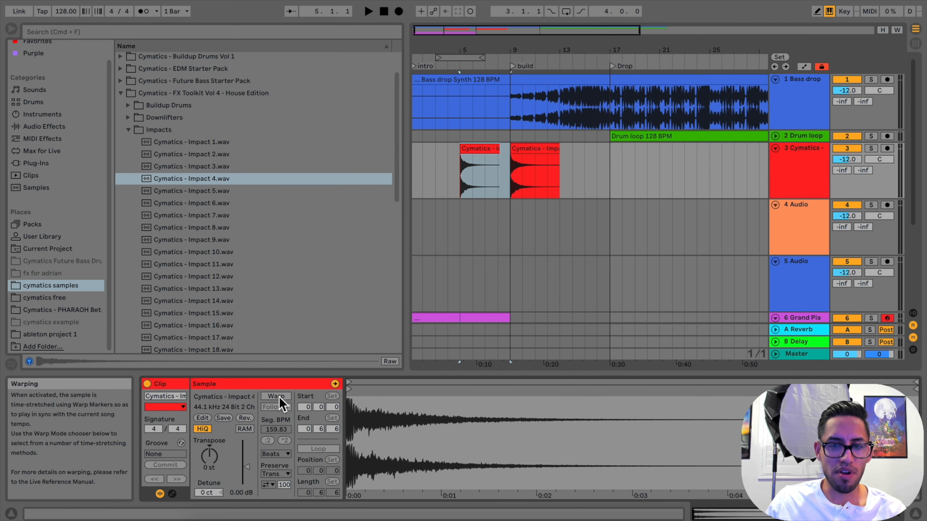
left_click(530, 146)
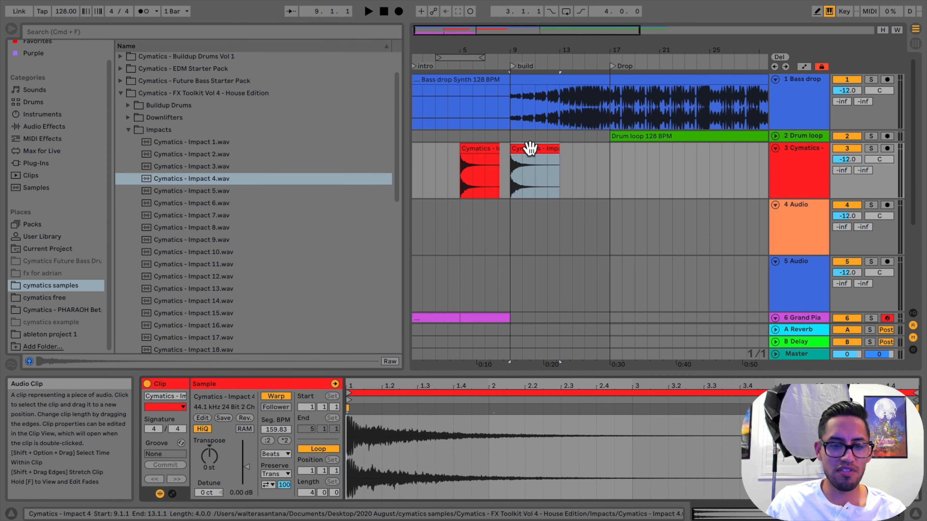
scroll(494, 281, "down", 4)
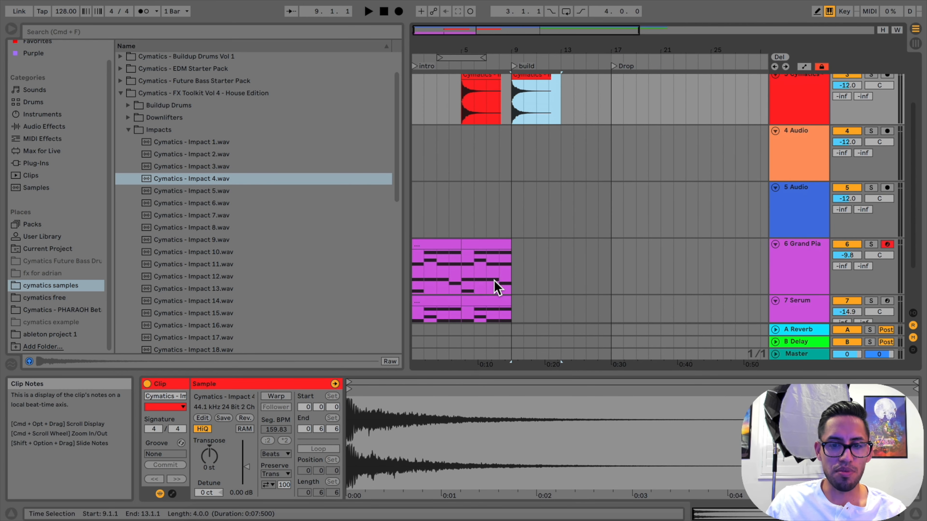
Reverse the Cymatics - Impact 4 clip that starts at bar 5 on the red audio track
left_click(494, 282)
scroll(495, 283, "up", 4)
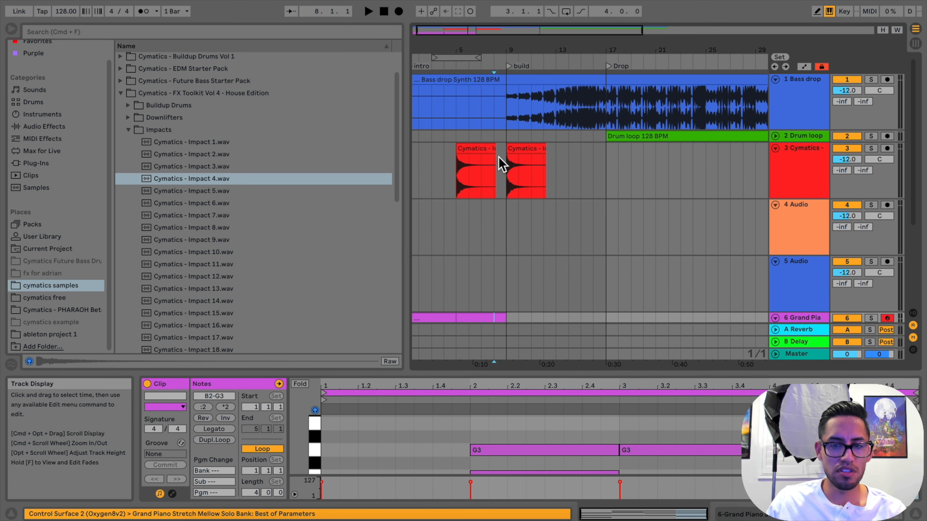
left_click(471, 150)
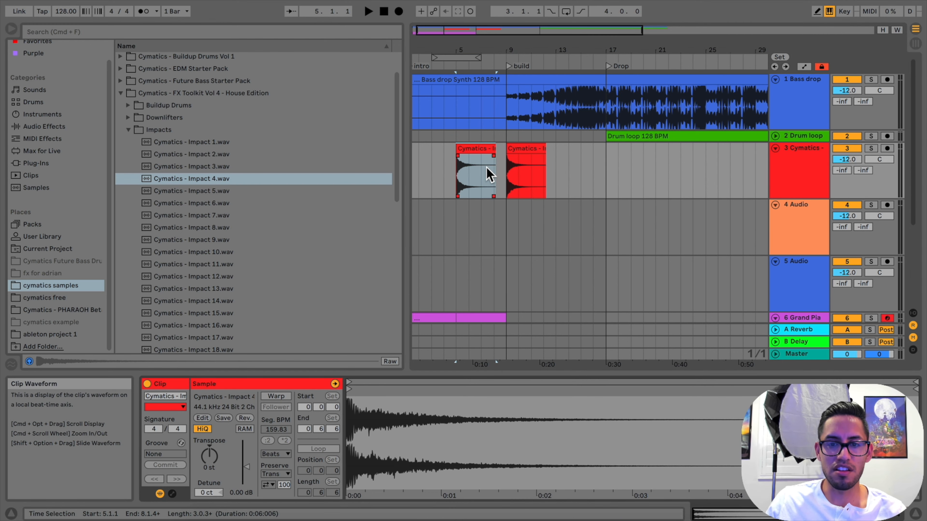
left_click(473, 153)
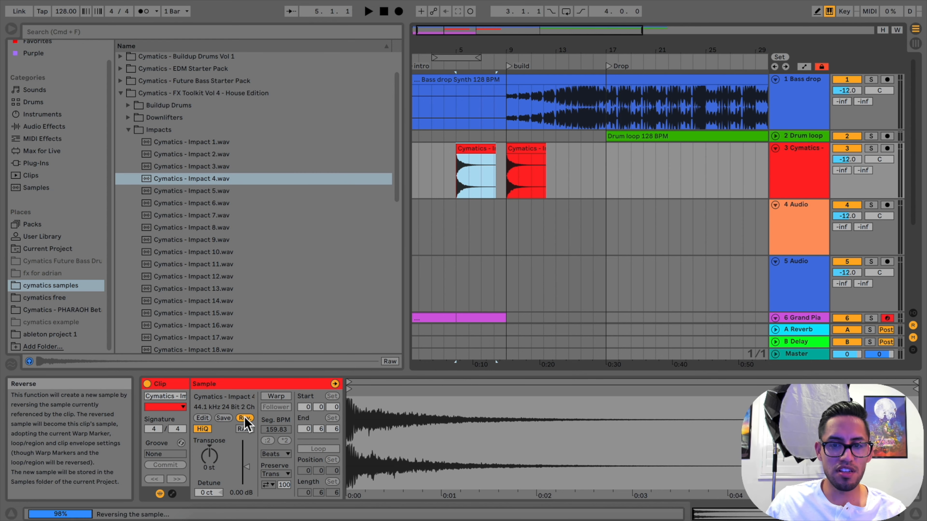
Move the reversed impact clip along the red track so its end meets the start of the bar 9 impact
left_click_drag(524, 38, 564, 50)
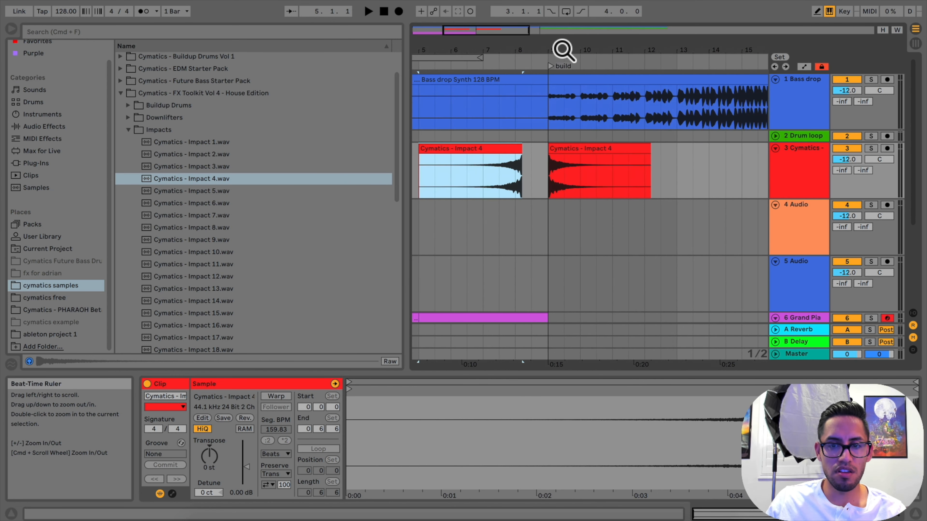
left_click_drag(514, 150, 542, 162)
left_click_drag(541, 49, 562, 157)
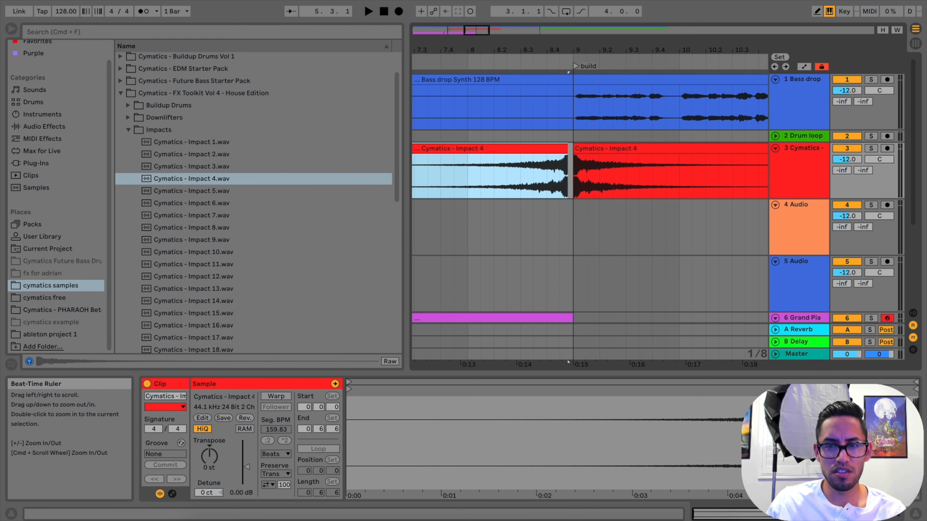
left_click_drag(581, 55, 579, 58)
left_click_drag(480, 150, 580, 166)
left_click_drag(584, 59, 565, 60)
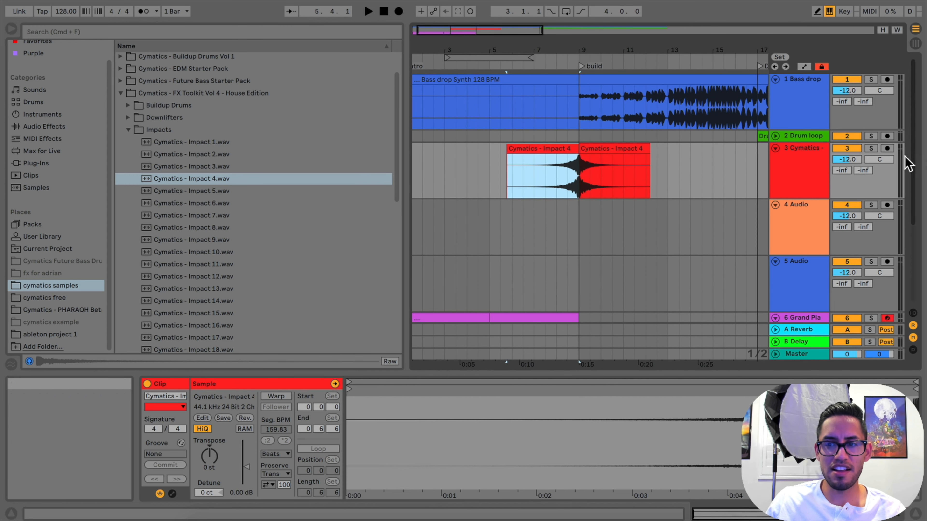
Solo the red impact track, play the transition into bar 9 and set the track volume to -15.4 dB
left_click(871, 149)
key("space")
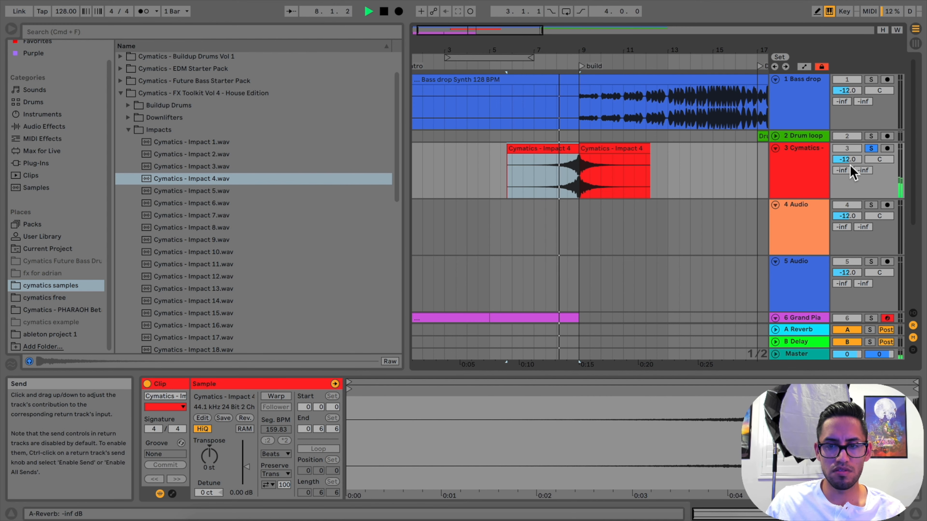
left_click_drag(846, 160, 851, 164)
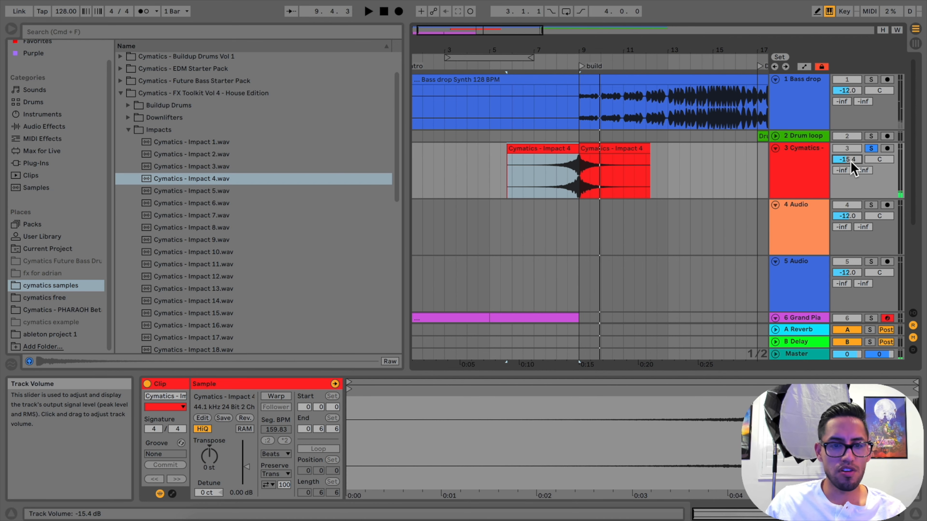
Audition Riser 7 and 8 in the Risers folder and place Cymatics - Riser 8 - 128 BPM E.wav at bar 9 on the orange track
left_click_drag(583, 56, 497, 52)
left_click(129, 129)
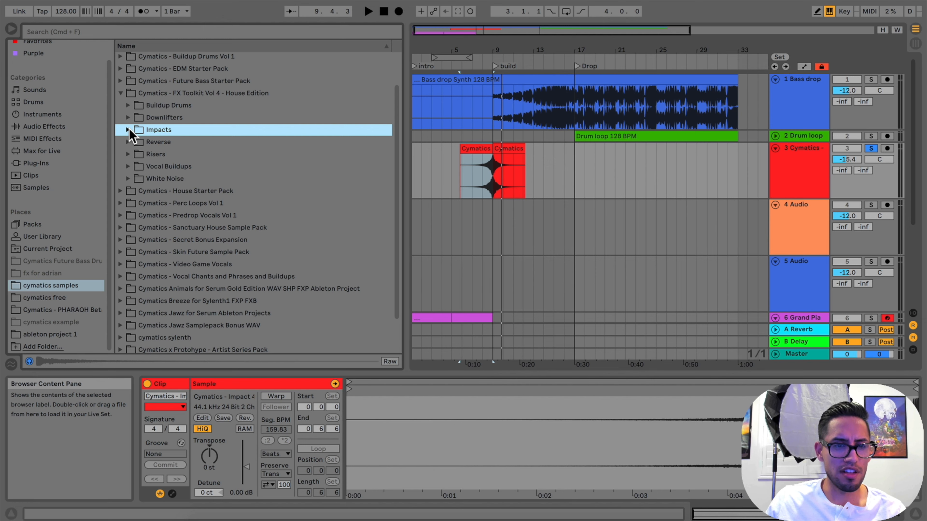
left_click(128, 154)
left_click(222, 253)
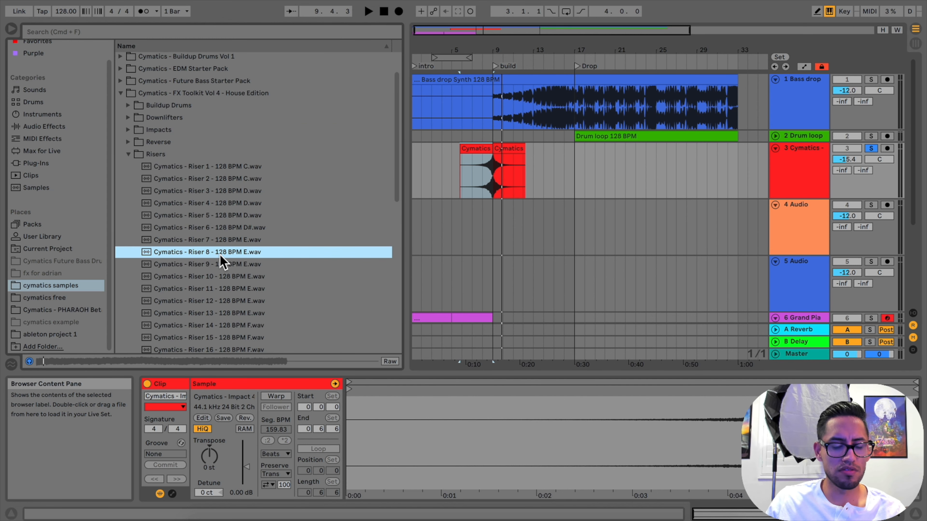
left_click(224, 241)
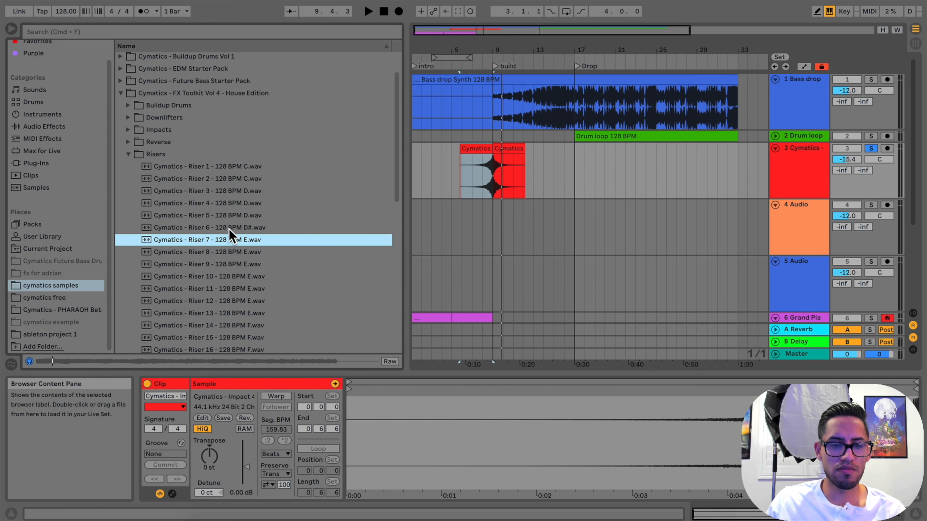
left_click(231, 252)
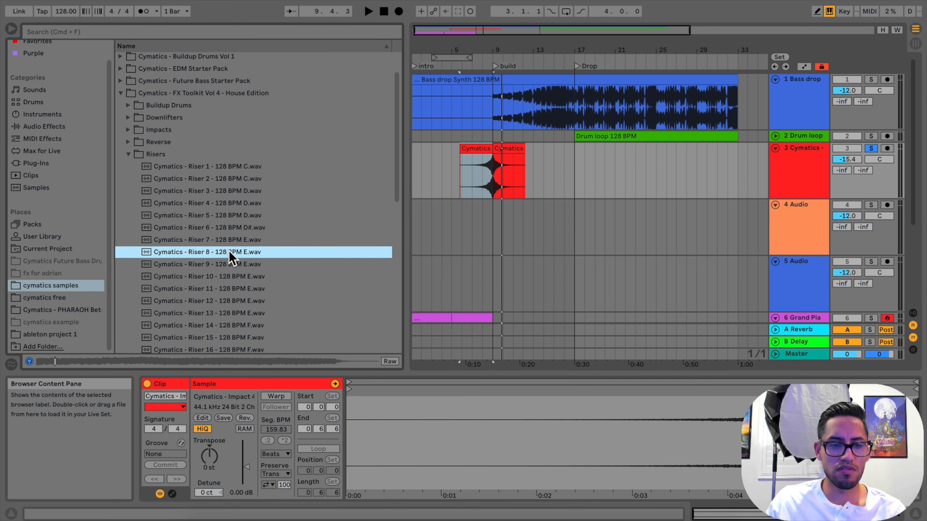
left_click_drag(227, 256, 491, 254)
Give the riser clip a fade-in of just under one bar, then solo the orange track and play it from bar 9
double_click(509, 59)
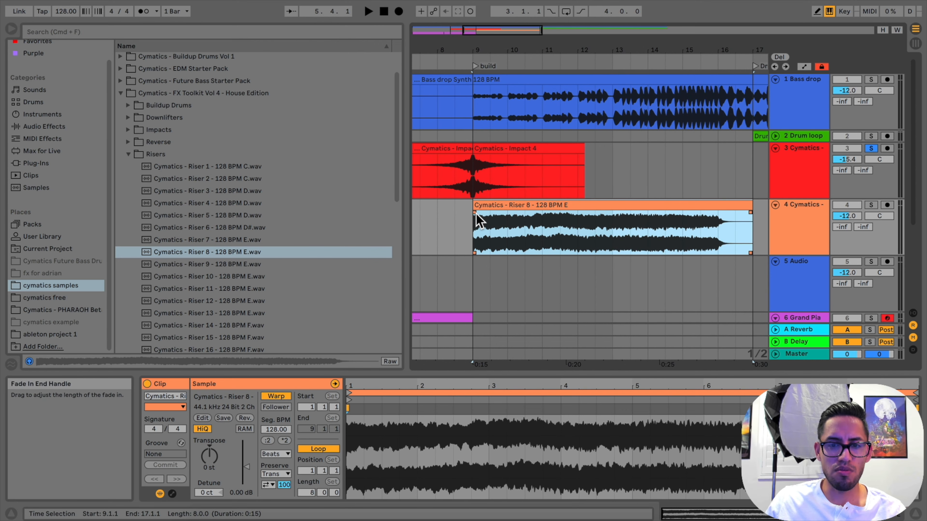
left_click(475, 212)
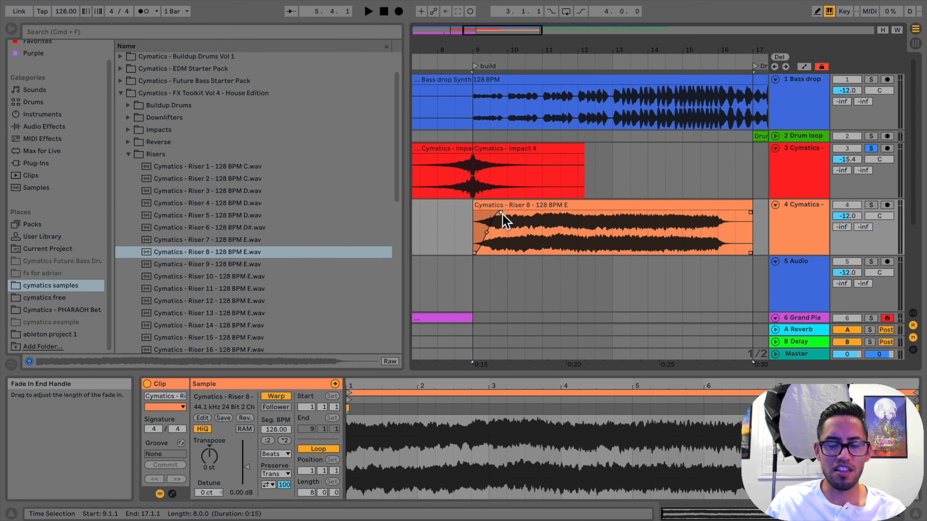
left_click(871, 205)
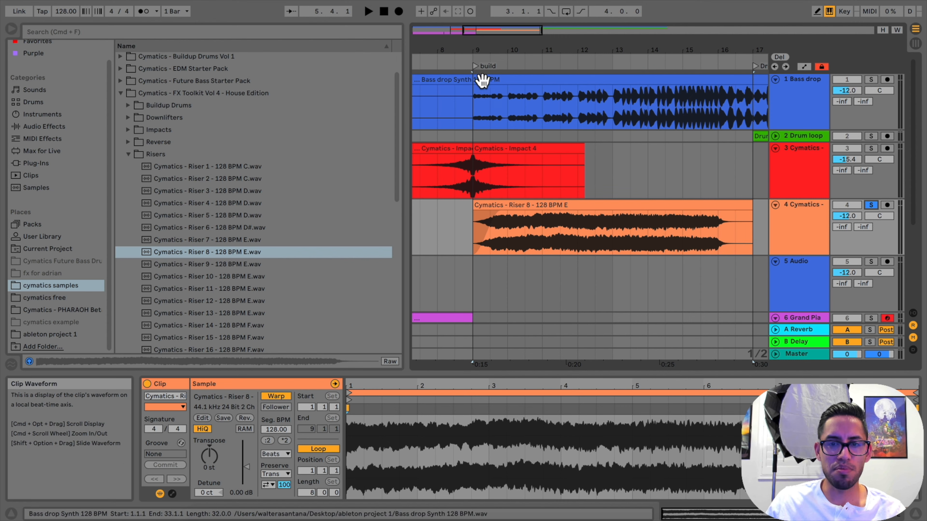
left_click(471, 66)
key("space")
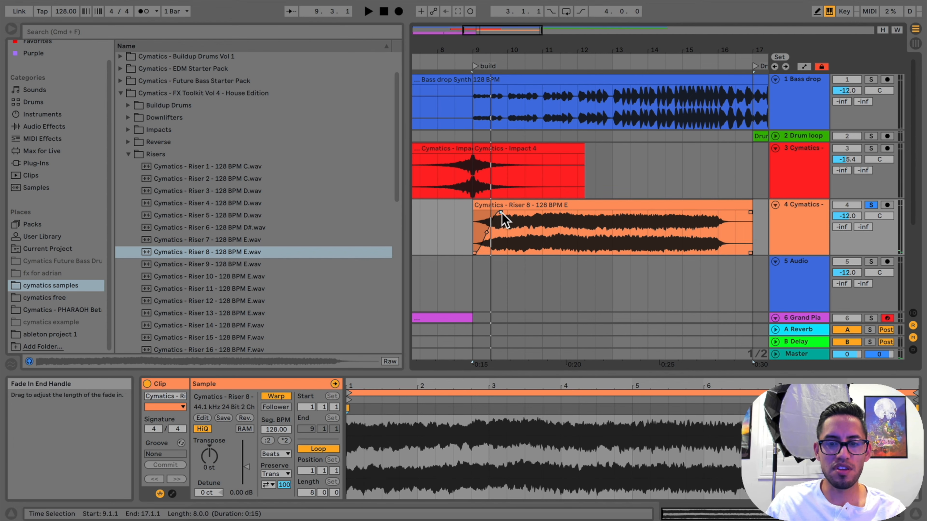
Lengthen the riser's fade-in to about two and a half bars, listen from bar 9, and shorten the fade to about one bar
left_click_drag(511, 212, 563, 212)
left_click(473, 67)
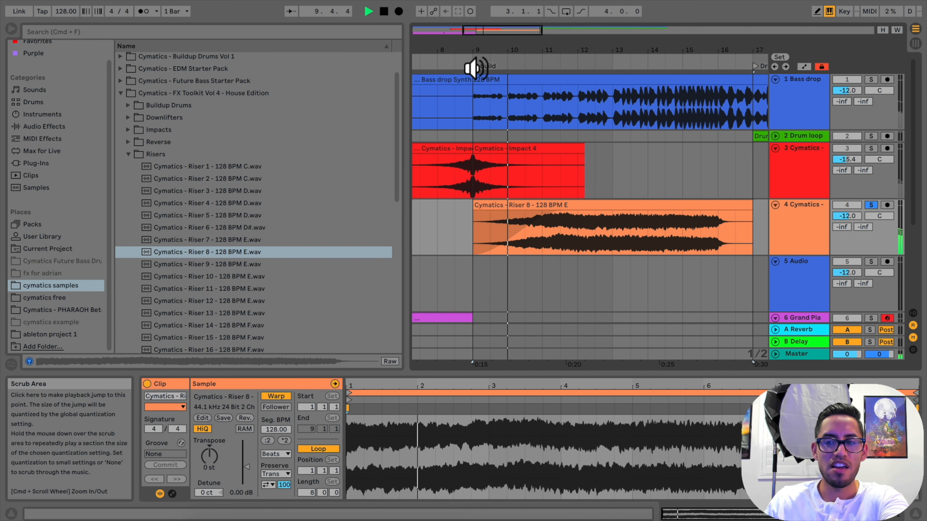
key("space")
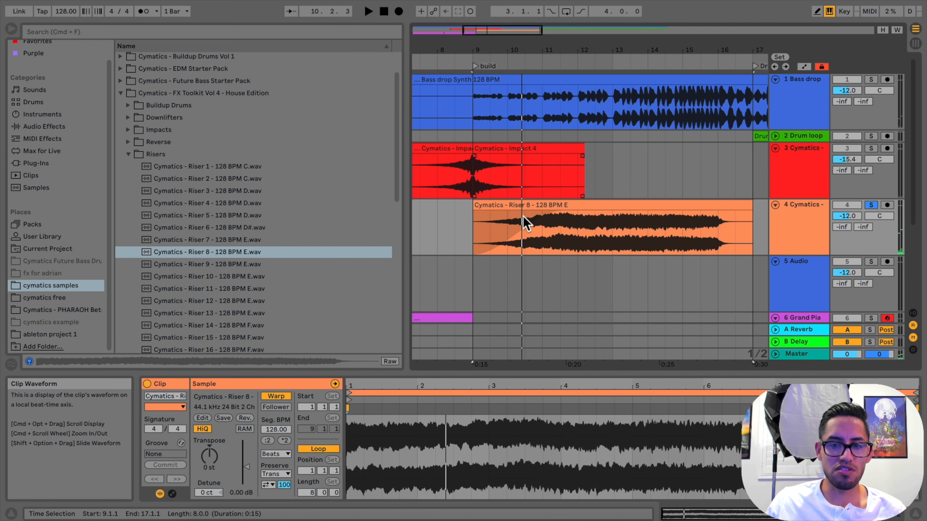
left_click_drag(563, 212, 524, 205)
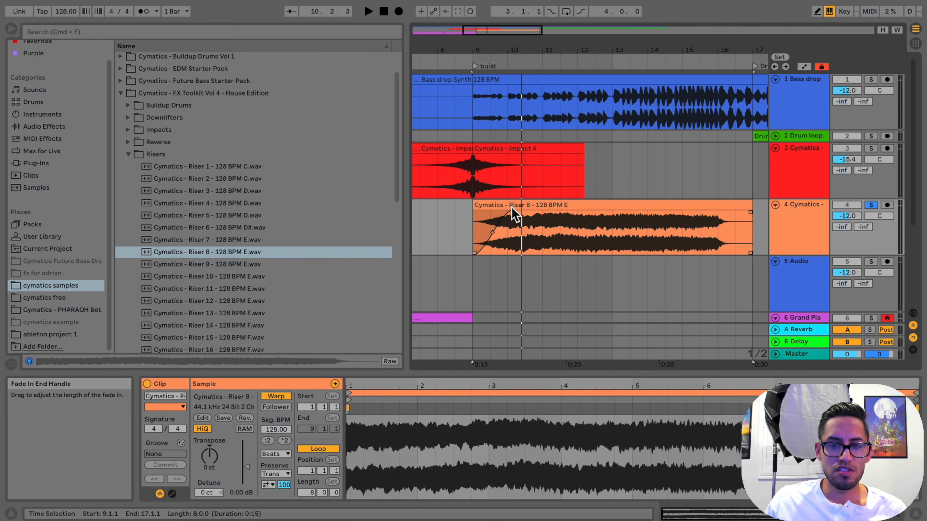
left_click_drag(521, 53, 521, 31)
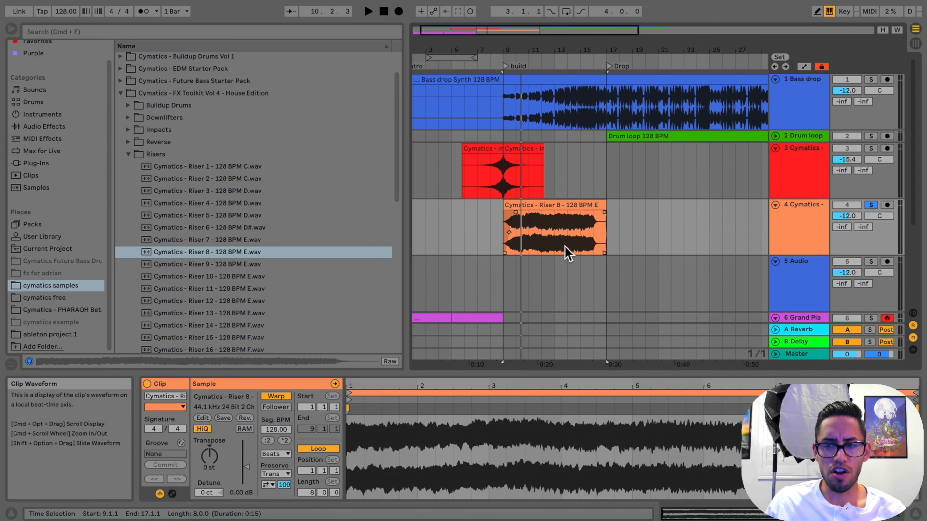
Audition the samples in the Buildup Drums folder of the FX Toolkit Vol 4 - House Edition pack, from Buildup Drums 1 through 16
scroll(564, 250, "down", 2)
left_click(554, 200)
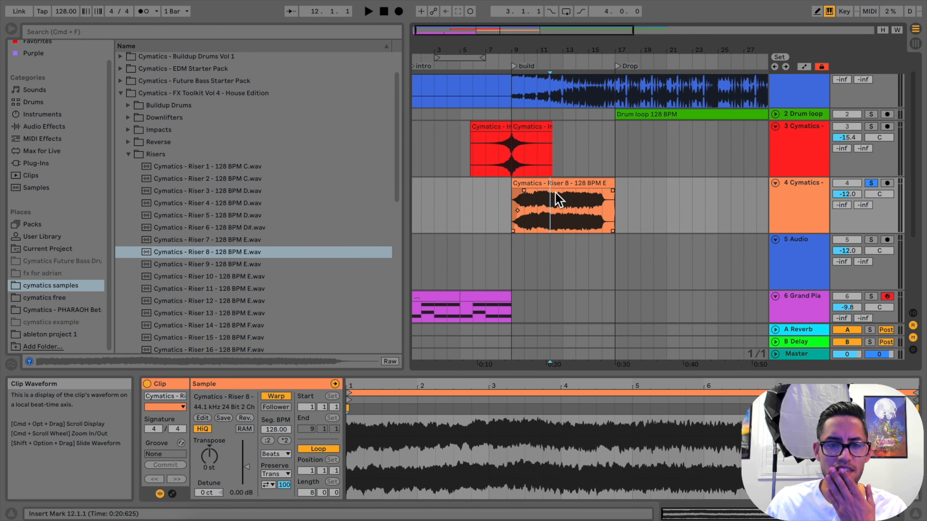
left_click(128, 154)
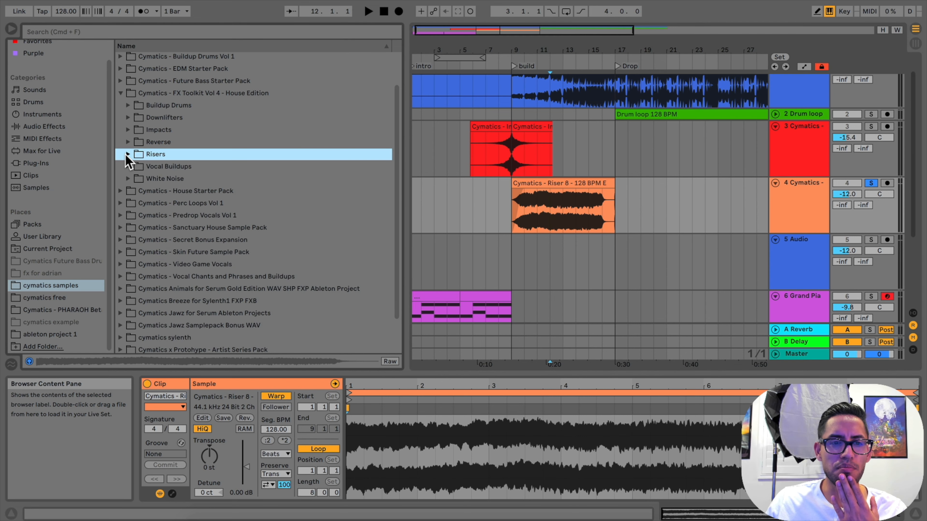
left_click(129, 105)
left_click(243, 154)
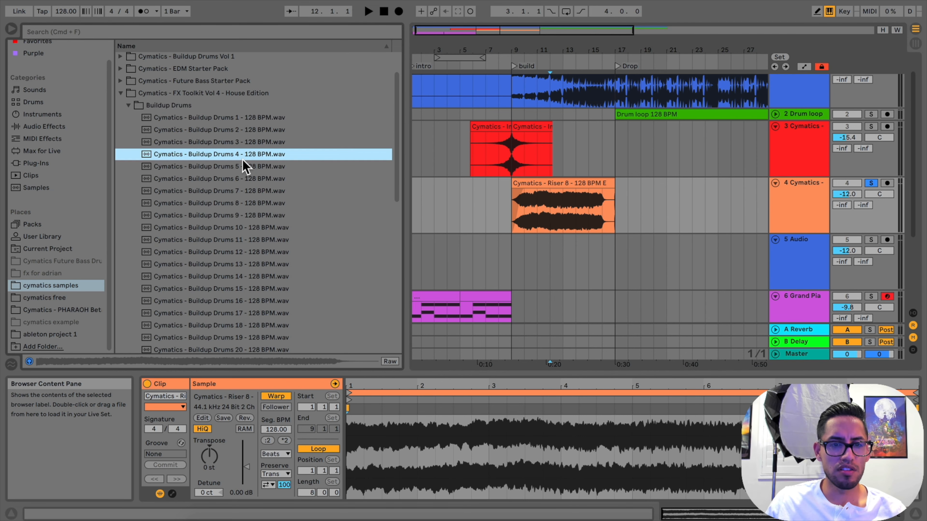
left_click(242, 142)
left_click(242, 119)
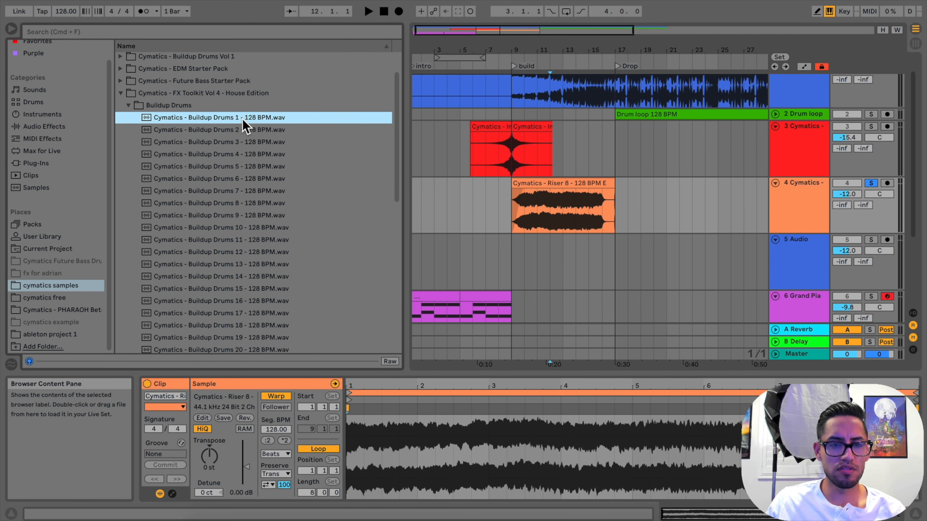
left_click(245, 181)
left_click(246, 191)
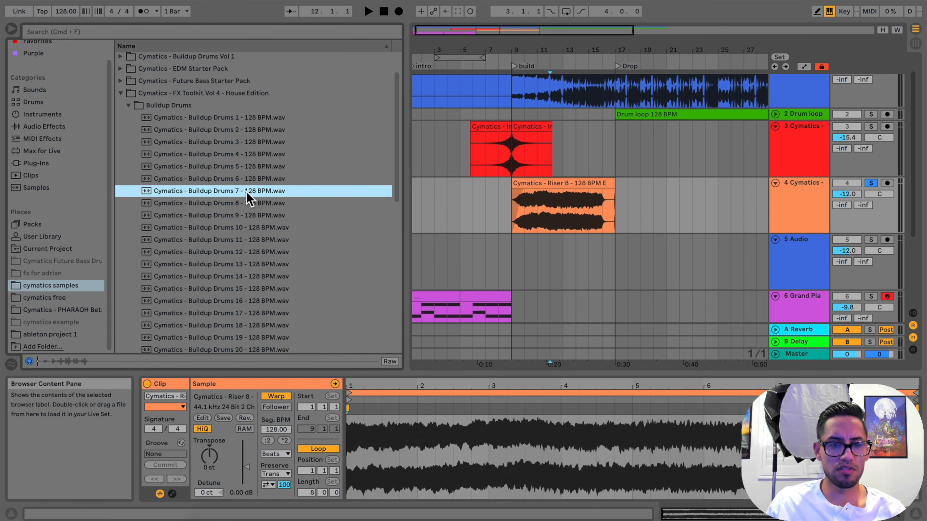
left_click(247, 204)
left_click(247, 216)
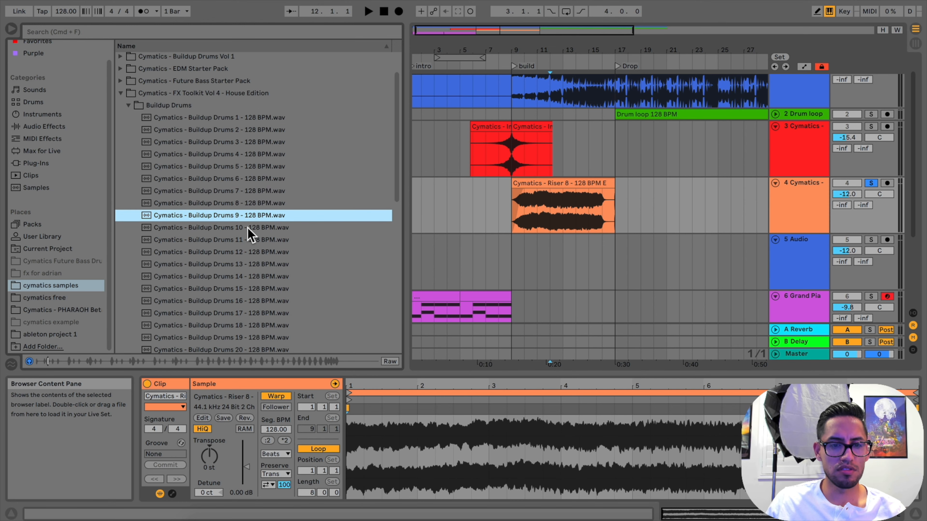
left_click(247, 228)
left_click(248, 241)
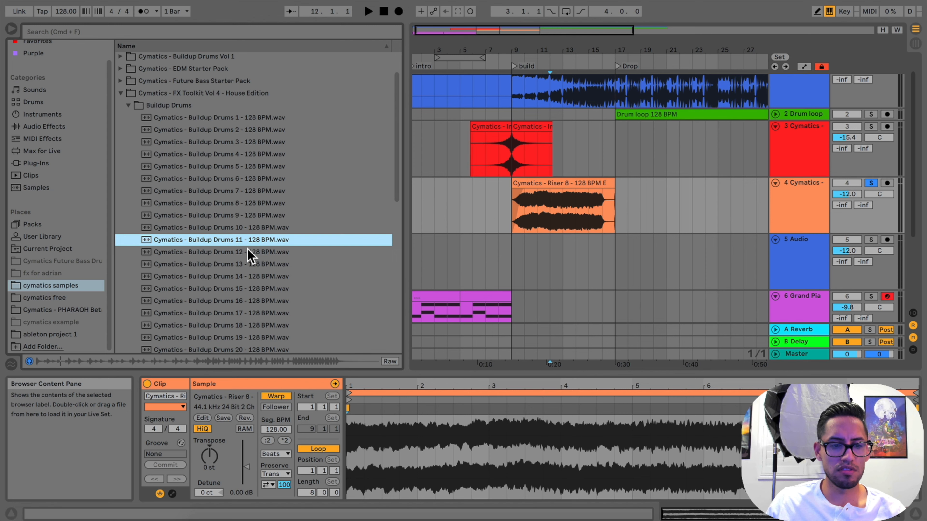
left_click(248, 252)
scroll(249, 252, "down", 3)
left_click(249, 232)
scroll(249, 237, "down", 2)
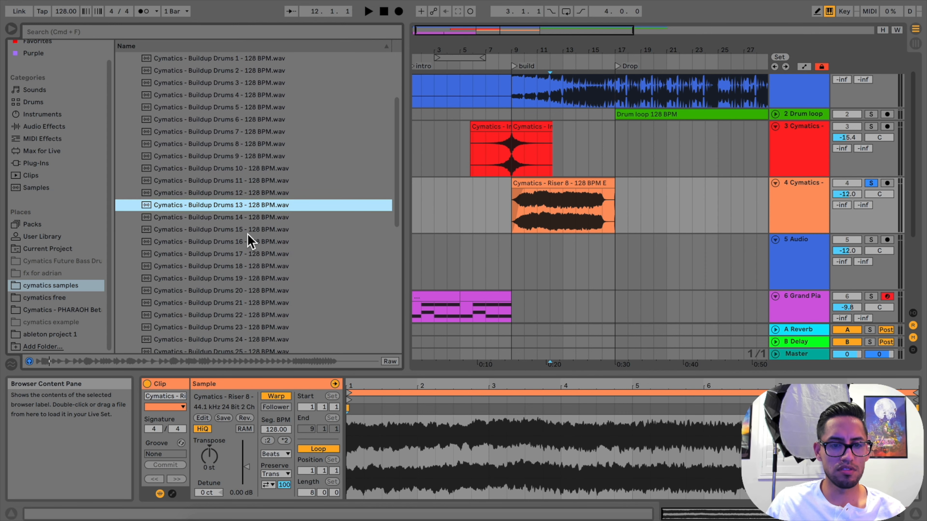
left_click(249, 219)
left_click(248, 233)
scroll(248, 254, "down", 2)
left_click(249, 226)
Turn off warping for the Riser 8 clip on the orange track
left_click(528, 184)
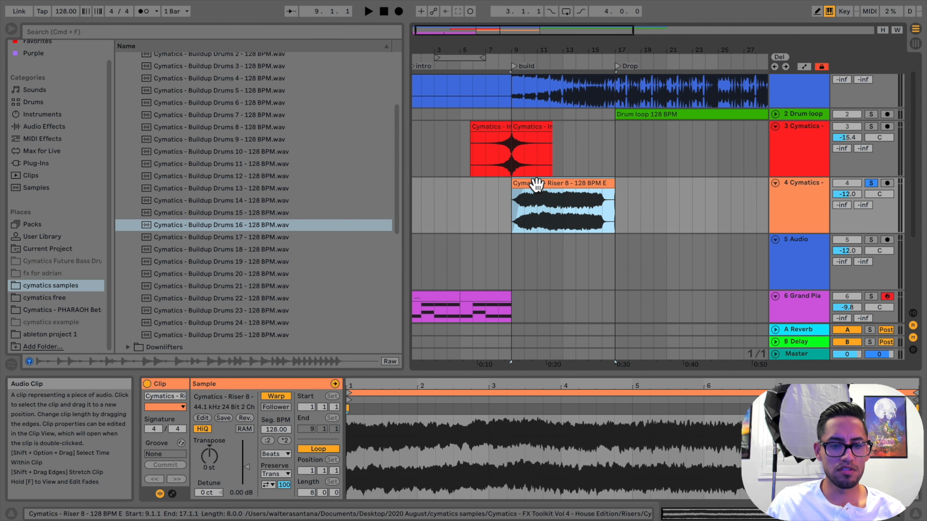
left_click(276, 397)
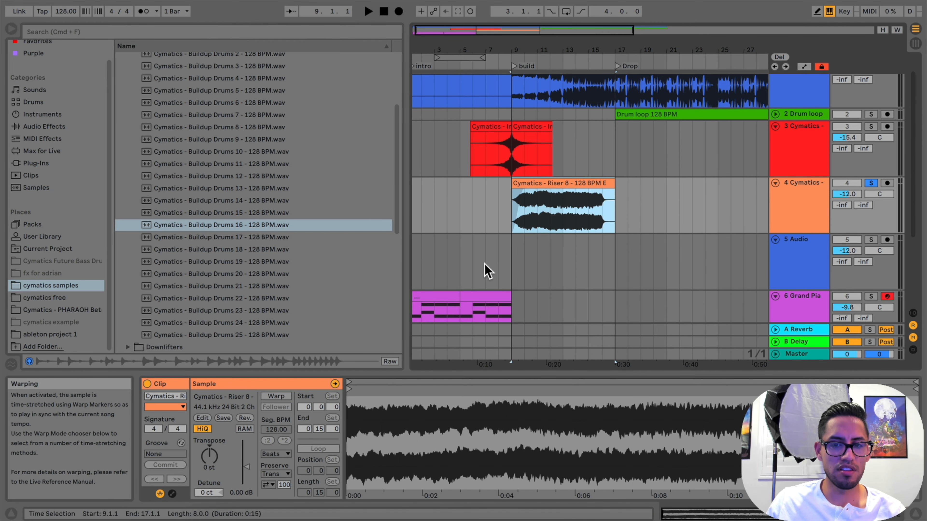
Audition Buildup Drums 17 to 19 and compare them again with samples such as 12, 13 and 14
left_click(264, 238)
left_click(262, 249)
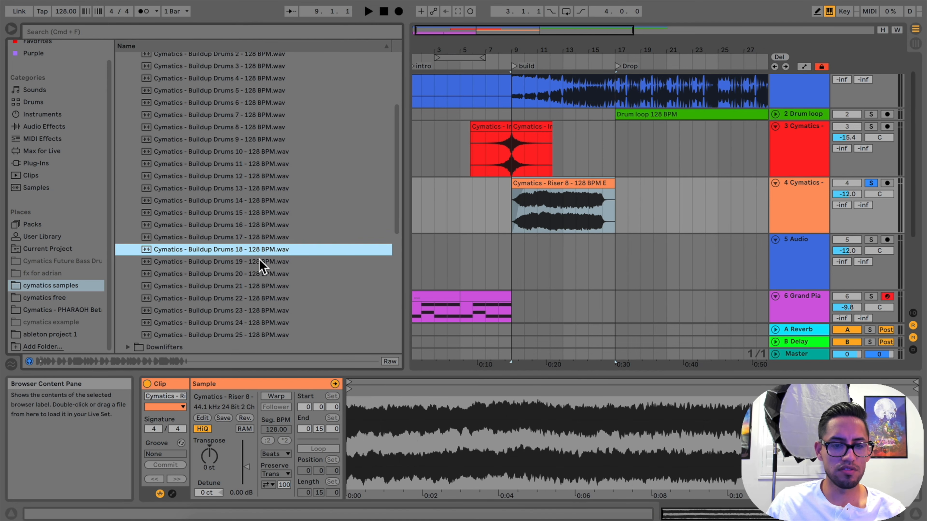
left_click(258, 265)
scroll(258, 268, "up", 5)
left_click(255, 213)
scroll(255, 217, "down", 1)
left_click(251, 240)
scroll(250, 269, "down", 3)
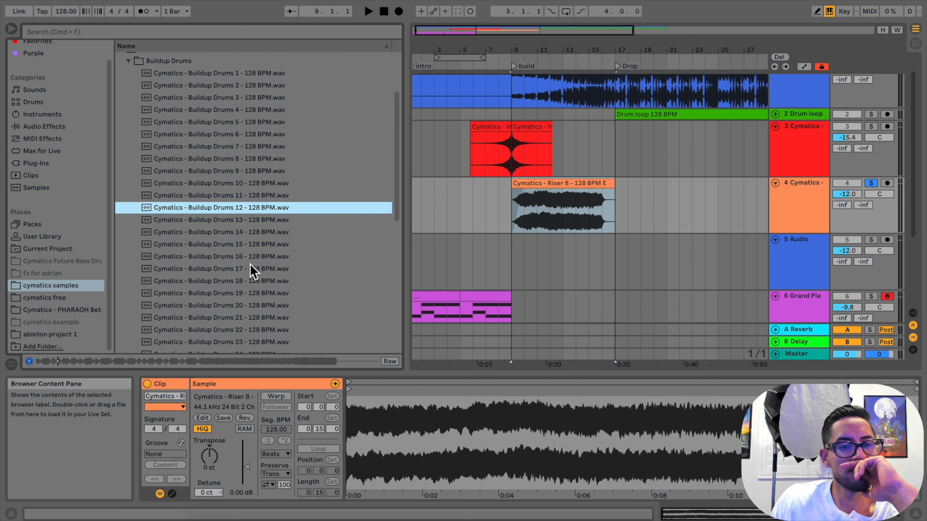
left_click(251, 269)
scroll(251, 272, "down", 2)
left_click(250, 211)
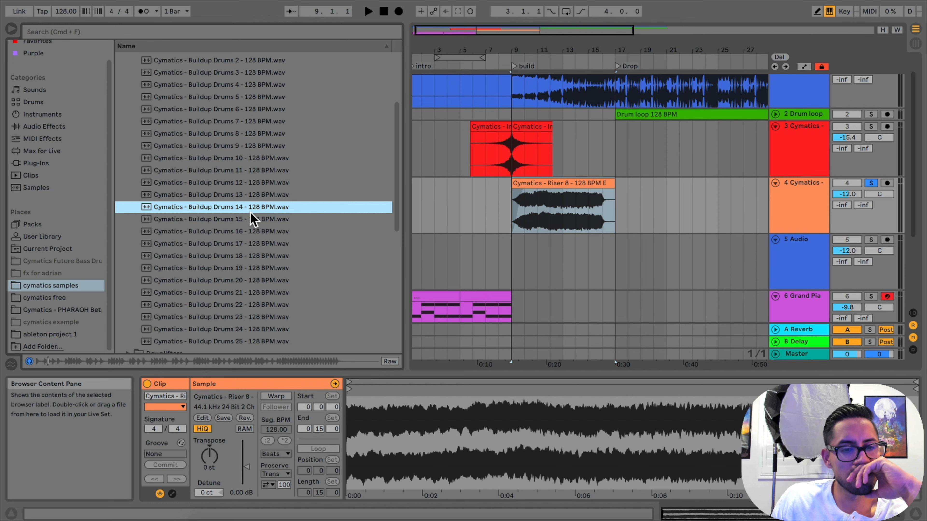
left_click(251, 197)
scroll(252, 199, "up", 3)
left_click(253, 200)
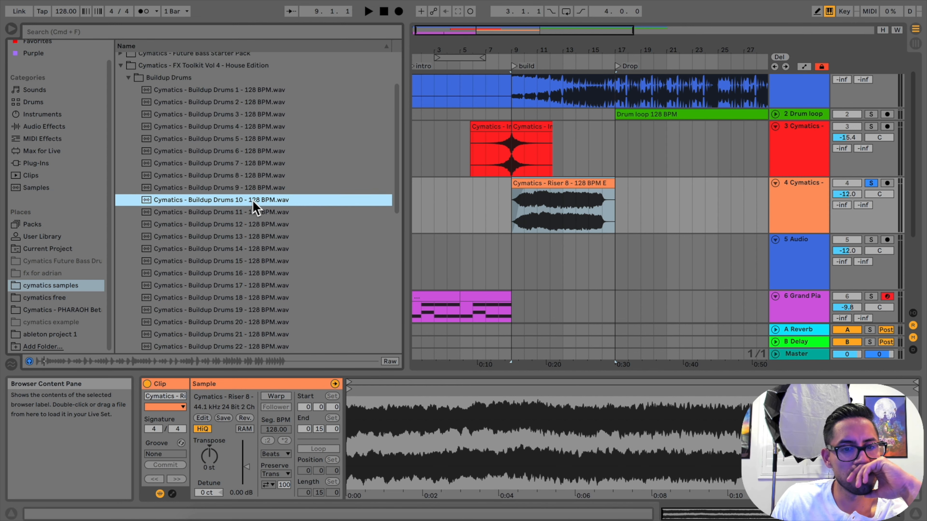
right_click(253, 202)
left_click(257, 251)
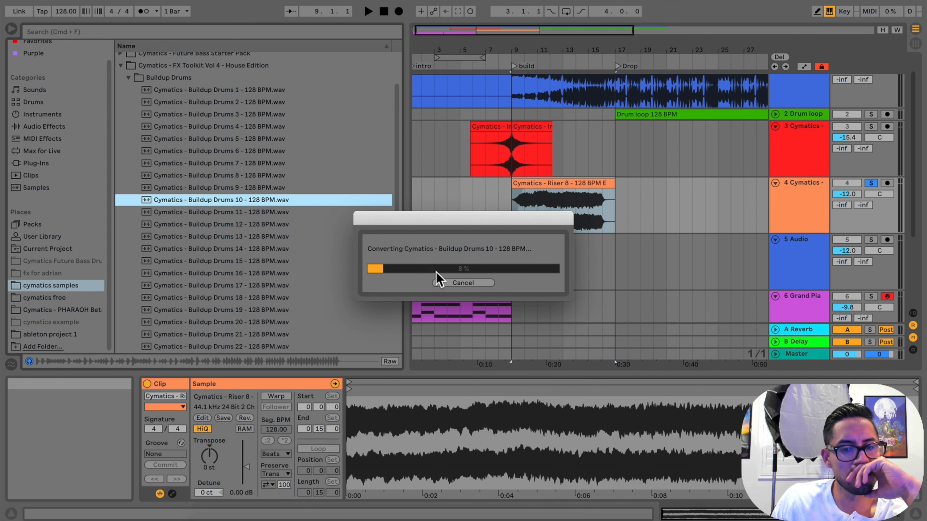
left_click(446, 283)
Audition more FX Toolkit Vol 4 buildup samples, including Buildup Drums 18 and others further down the folder
left_click(234, 264)
scroll(234, 265, "down", 3)
left_click(232, 264)
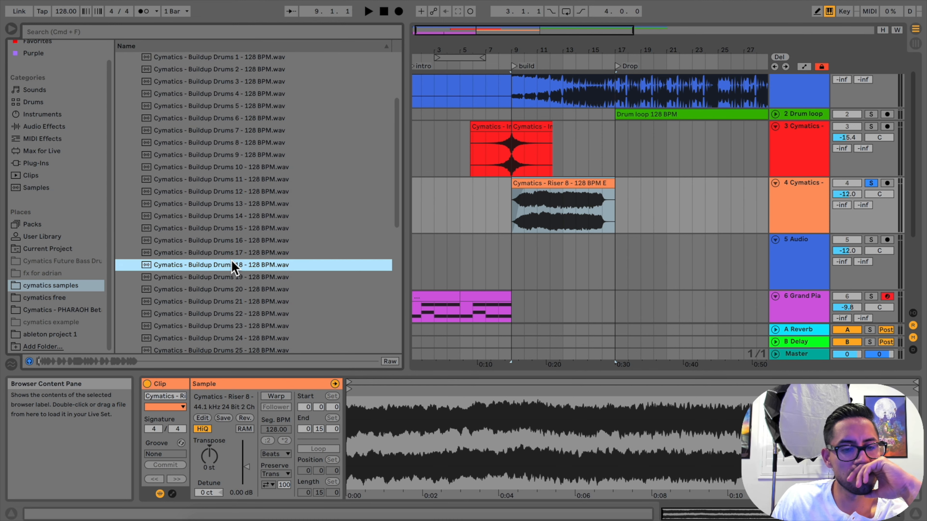
scroll(232, 262, "down", 3)
left_click(231, 260)
scroll(234, 267, "up", 10)
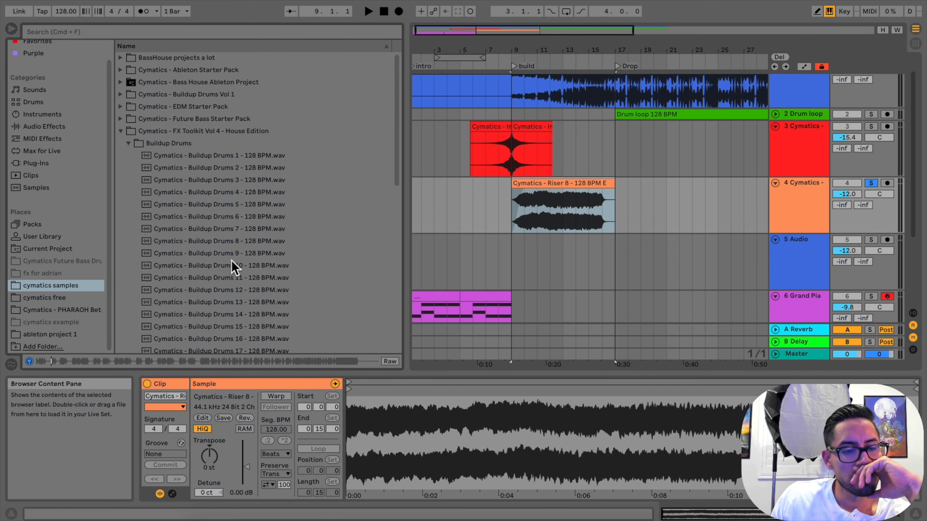
Collapse the FX Toolkit folder and audition samples in Cymatics - Buildup Drums Vol 1, comparing Buildup Drums 3, 12 and 13
left_click(128, 143)
left_click(120, 132)
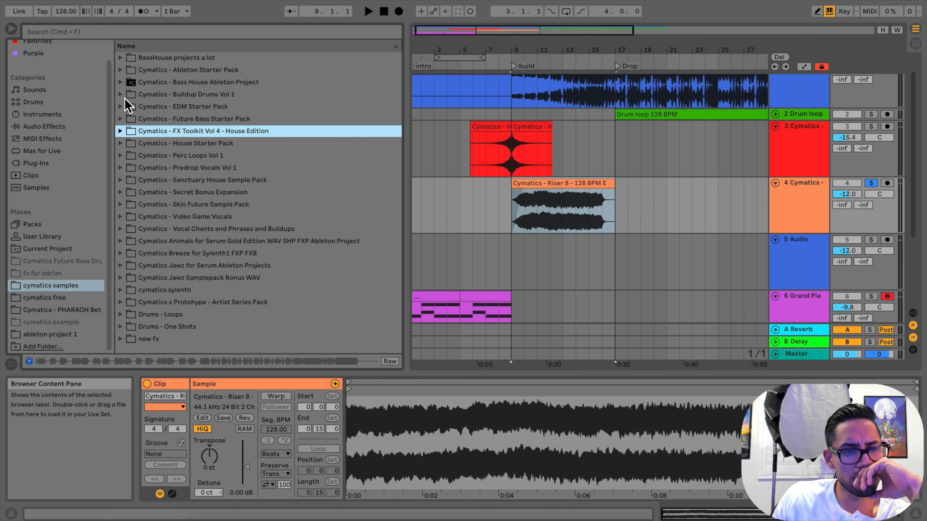
left_click(120, 95)
left_click(177, 144)
left_click(189, 134)
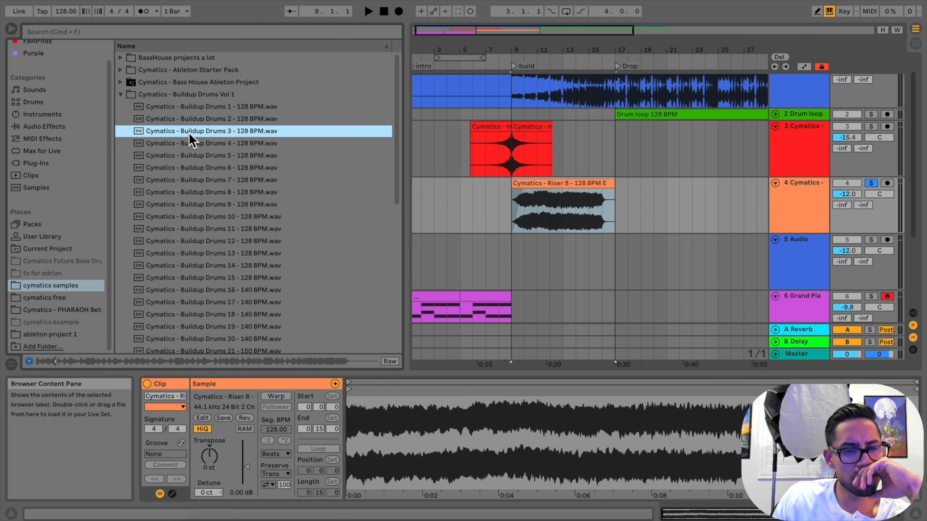
left_click(199, 207)
scroll(199, 207, "down", 2)
key("Down")
key("Down")
key("Down")
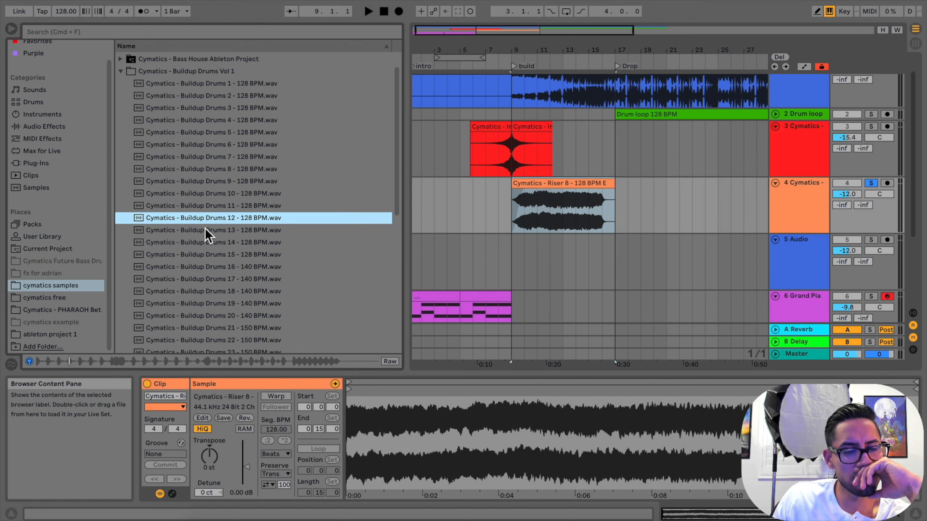
key("Down")
key("Up")
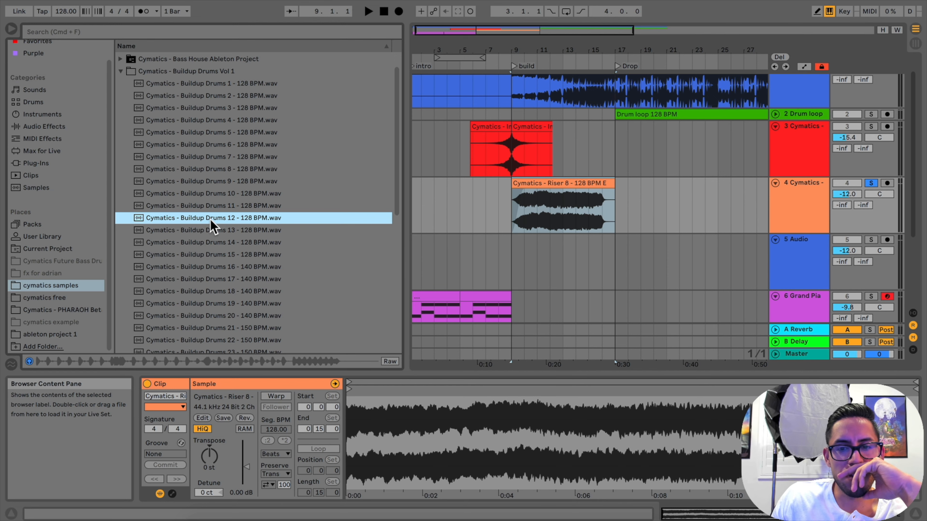
Place Buildup Drums 12 from Buildup Drums Vol 1 on the empty blue audio track at bar 9 and unsolo the riser track
left_click_drag(211, 221, 517, 259)
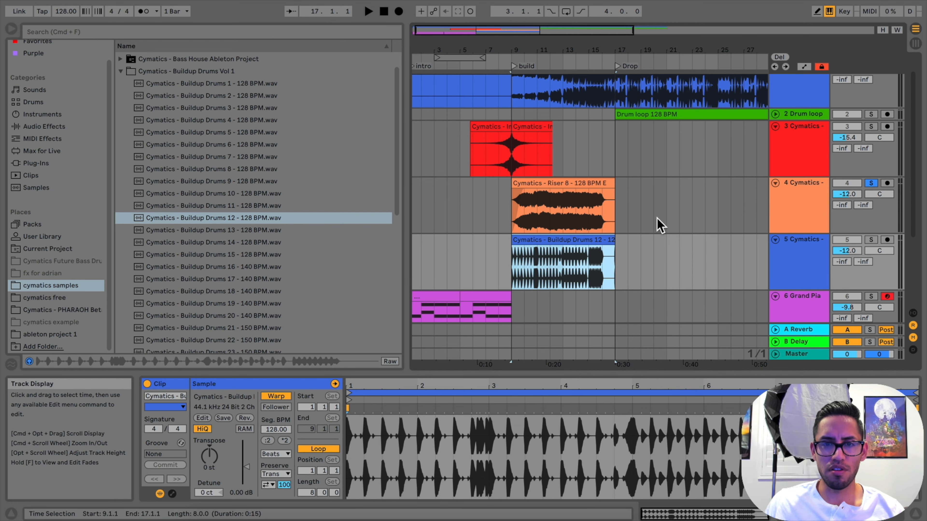
left_click(12, 29)
scroll(435, 248, "down", 3)
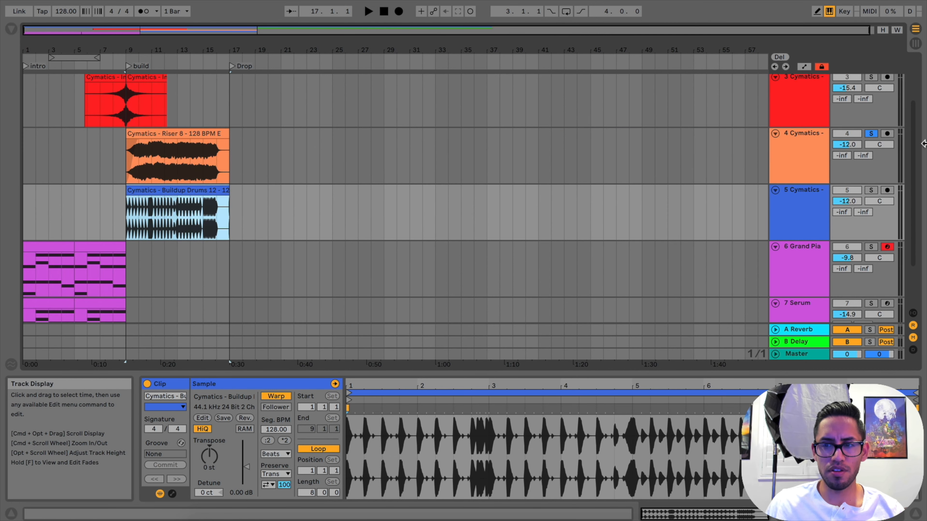
scroll(276, 249, "up", 3)
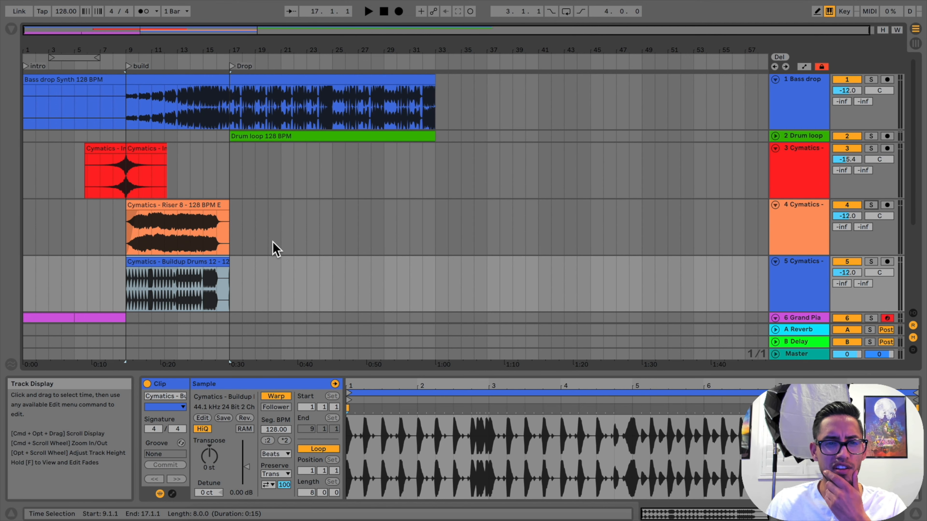
scroll(276, 250, "down", 2)
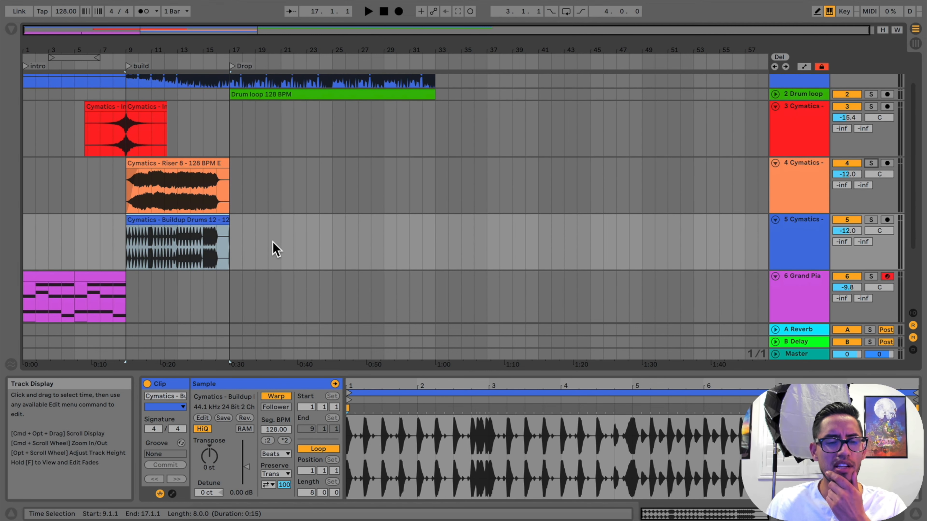
Search the cymatics samples folder for "uplifter" and audition Sanctuary FX 6 - Uplifter 126 BPM
left_click(11, 29)
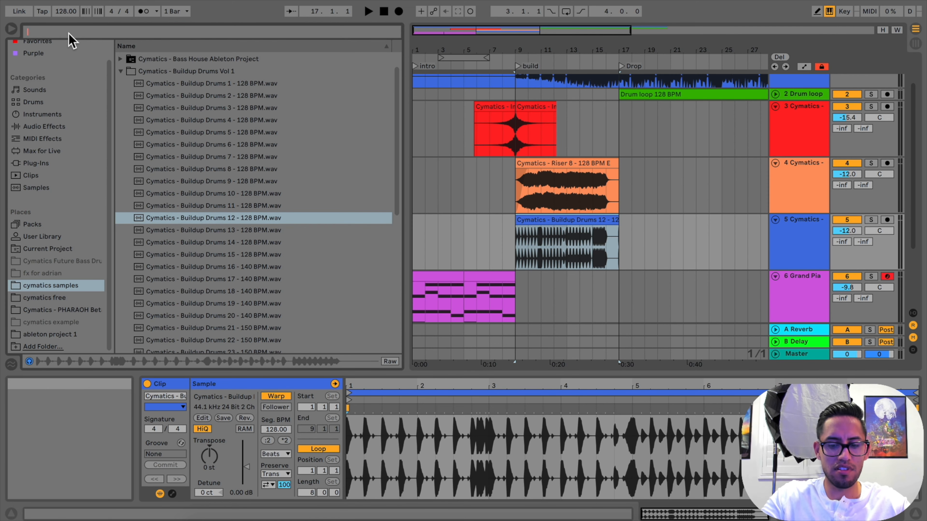
type("uplifter")
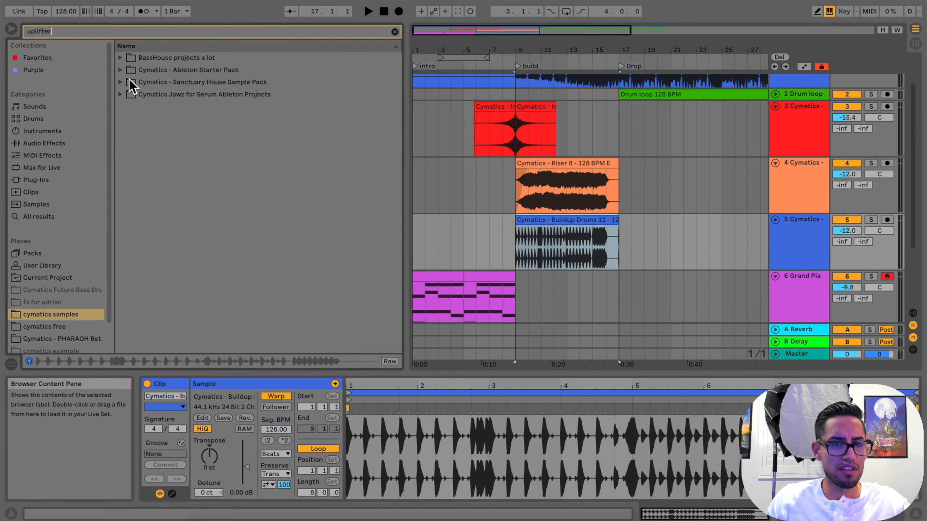
left_click(121, 81)
left_click(128, 94)
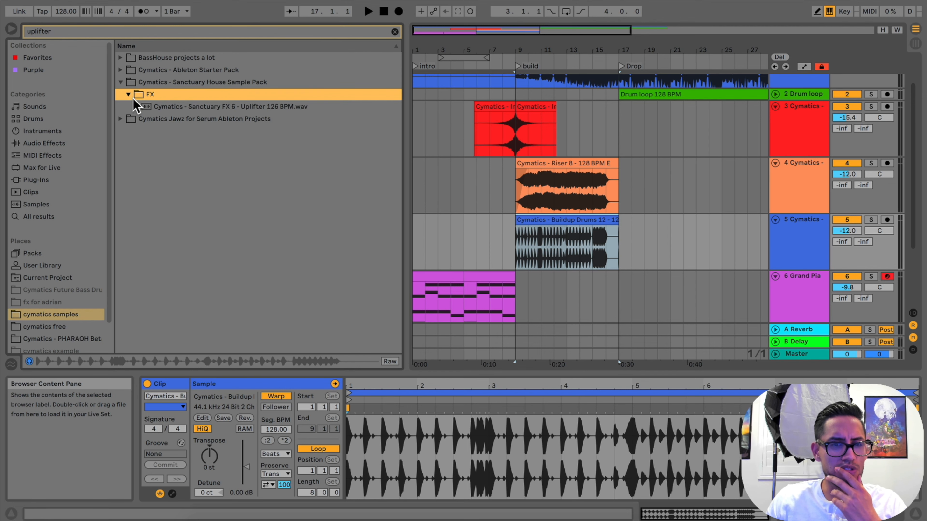
left_click(160, 107)
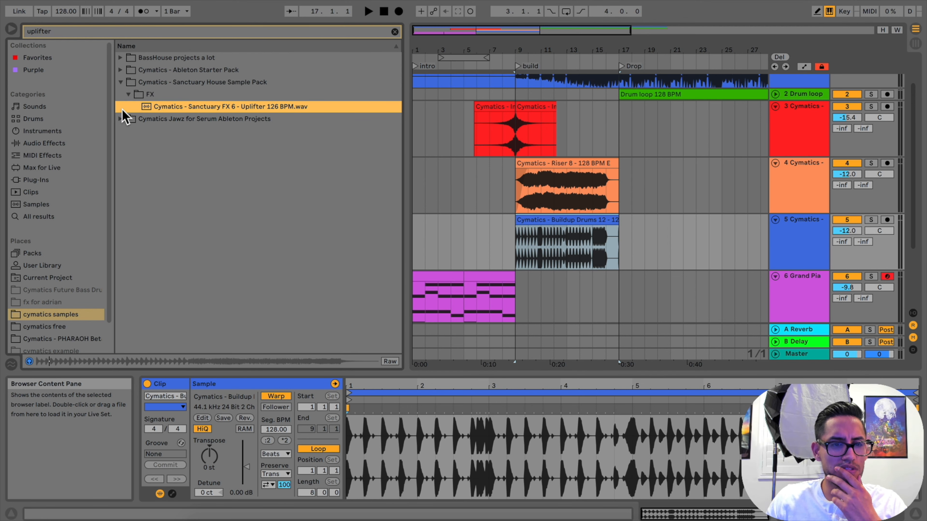
left_click(124, 119)
scroll(67, 283, "down", 2)
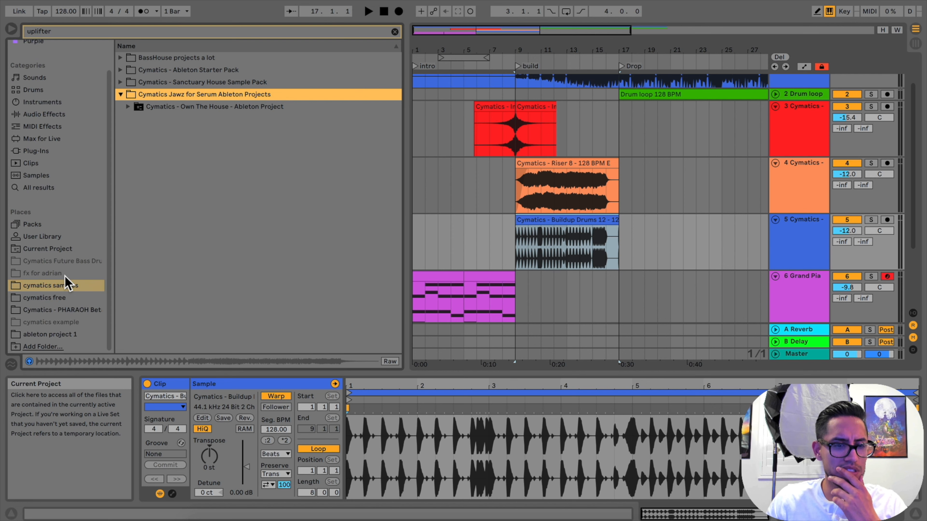
Check the cymatics free and PHARAOH folders for uplifters and audition Tension Uplifter 12 from the Dubstep Starter Pack
left_click(64, 298)
left_click(120, 58)
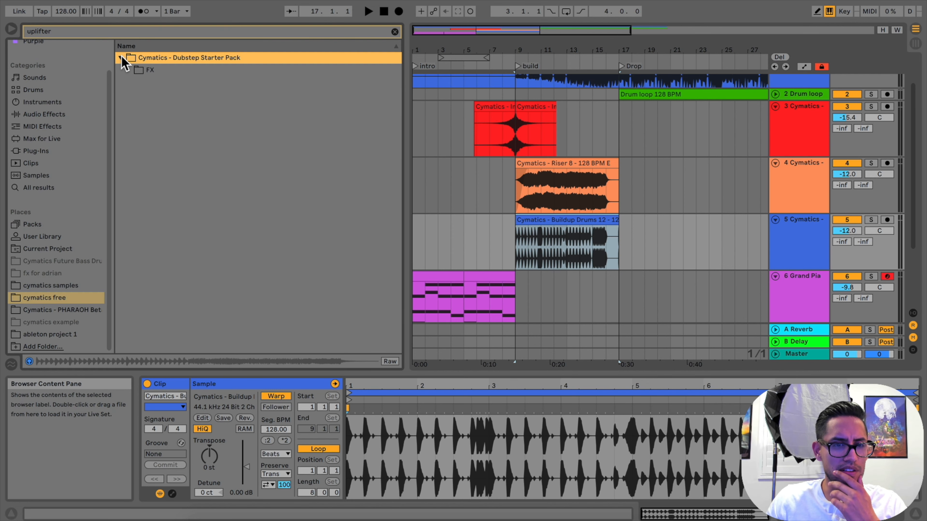
left_click(129, 69)
left_click(136, 82)
left_click(151, 94)
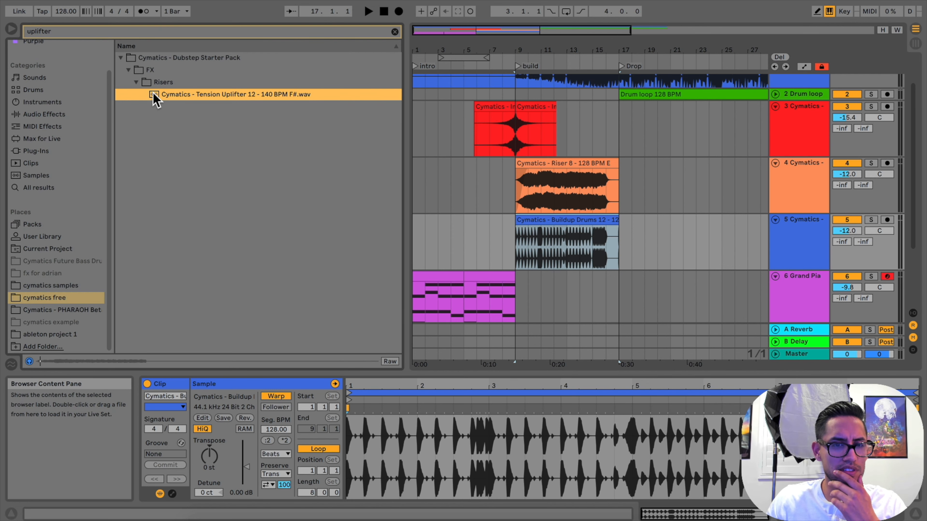
left_click(87, 310)
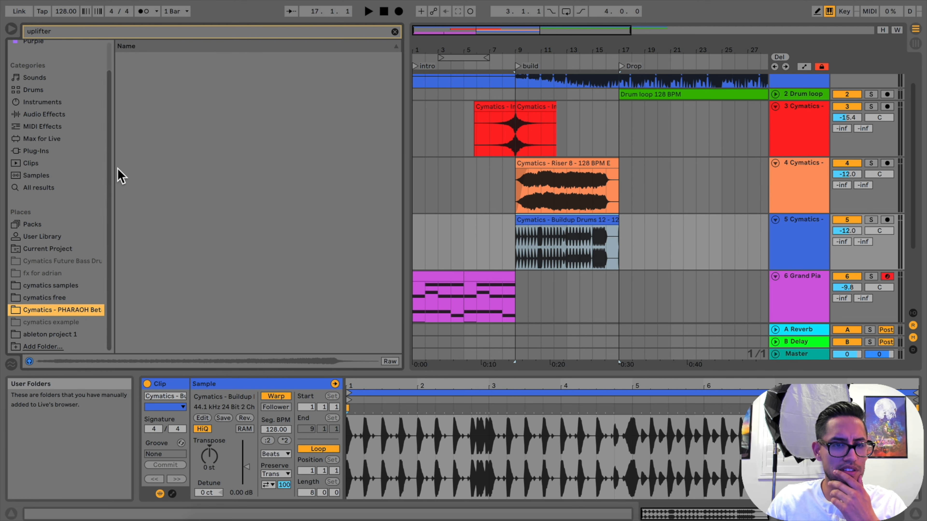
left_click(73, 299)
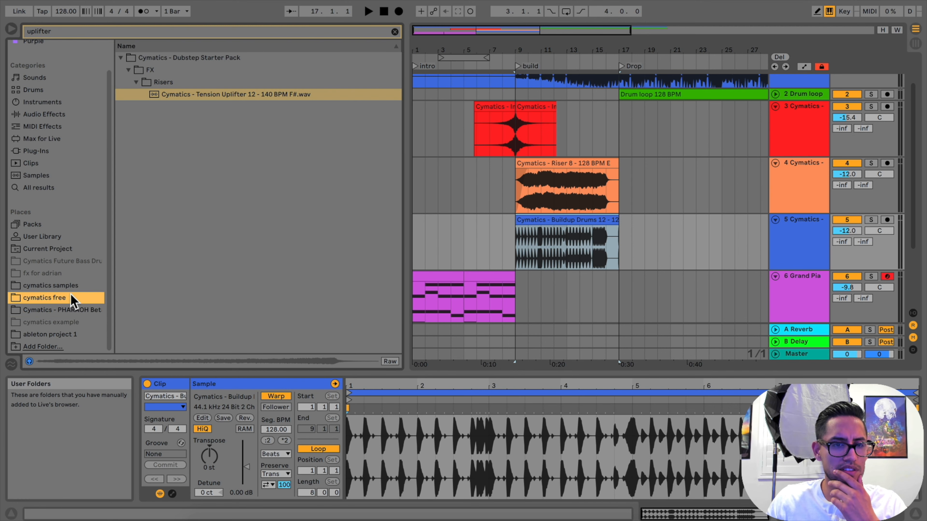
Return to cymatics samples and audition White Noise Uplifter 16 in the Bass House - Act Like project's imported samples
left_click(72, 286)
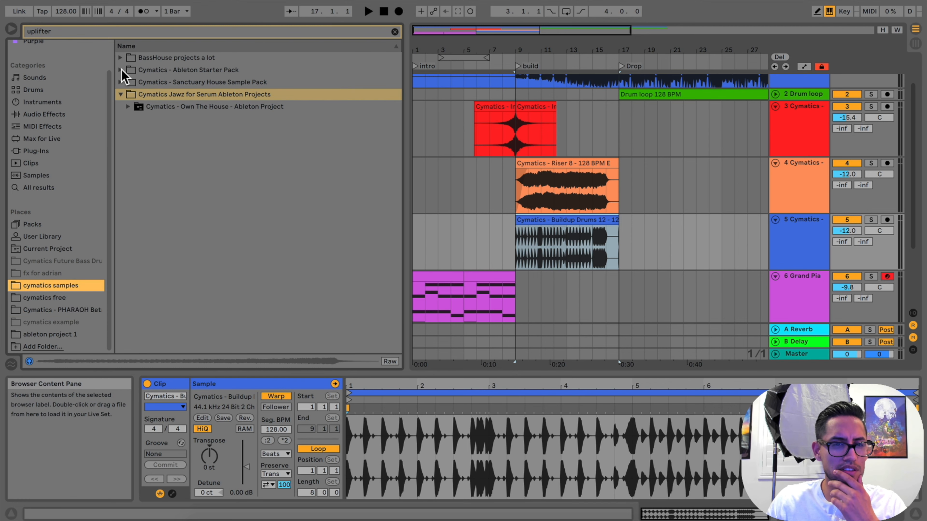
left_click(121, 59)
left_click(128, 70)
left_click(136, 82)
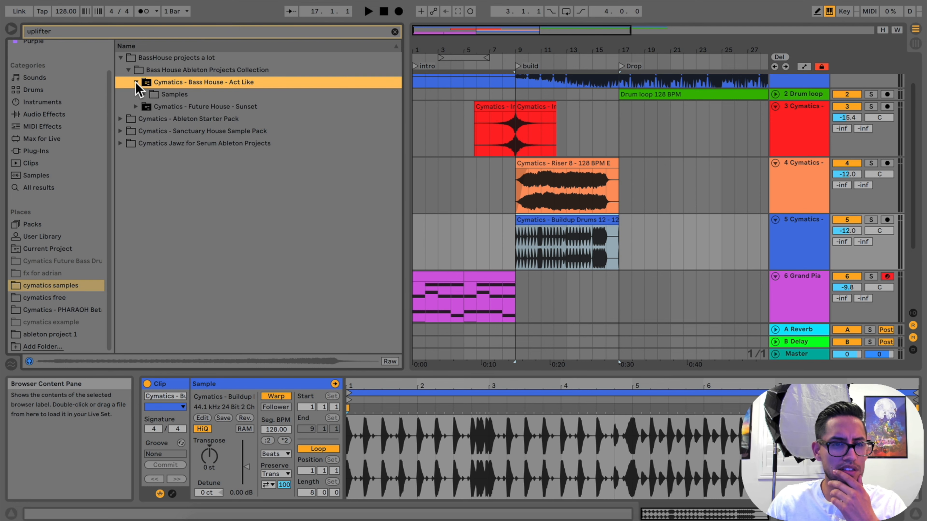
left_click(143, 95)
left_click(151, 107)
left_click(152, 106)
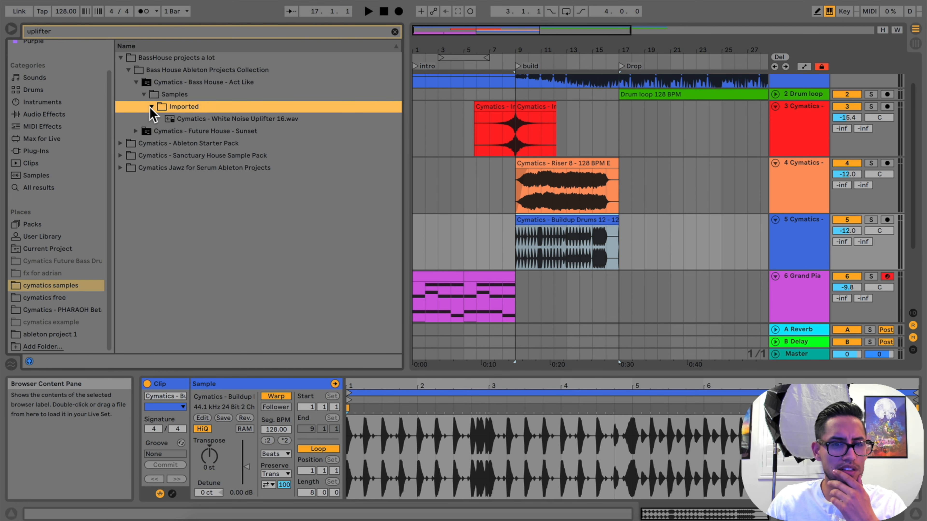
left_click(173, 118)
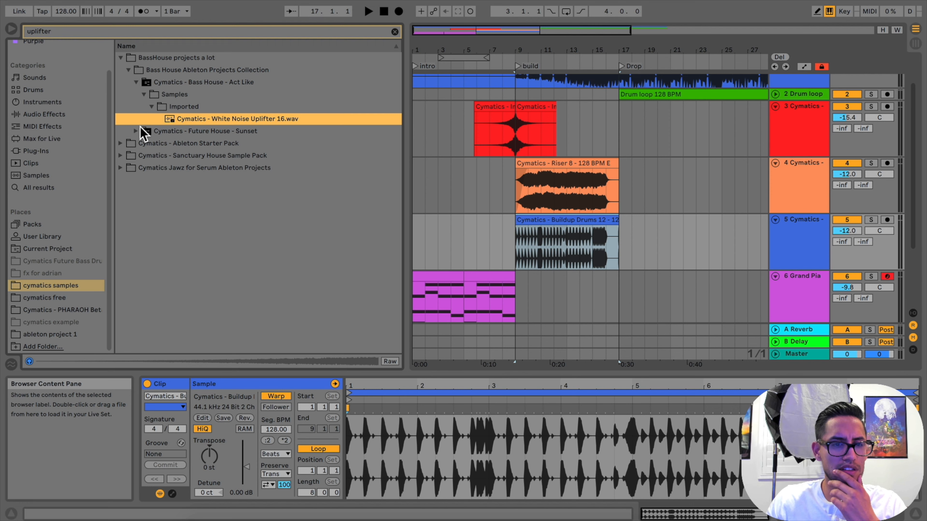
Audition White Noise Uplifter 4 in the Future House - Sunset project's imported samples
left_click(136, 83)
left_click(137, 94)
left_click(144, 106)
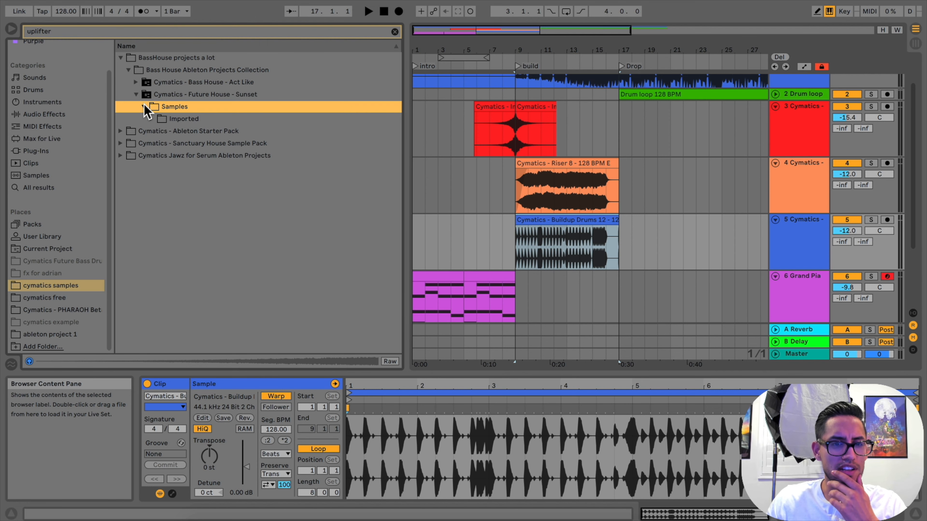
left_click(152, 119)
left_click(186, 131)
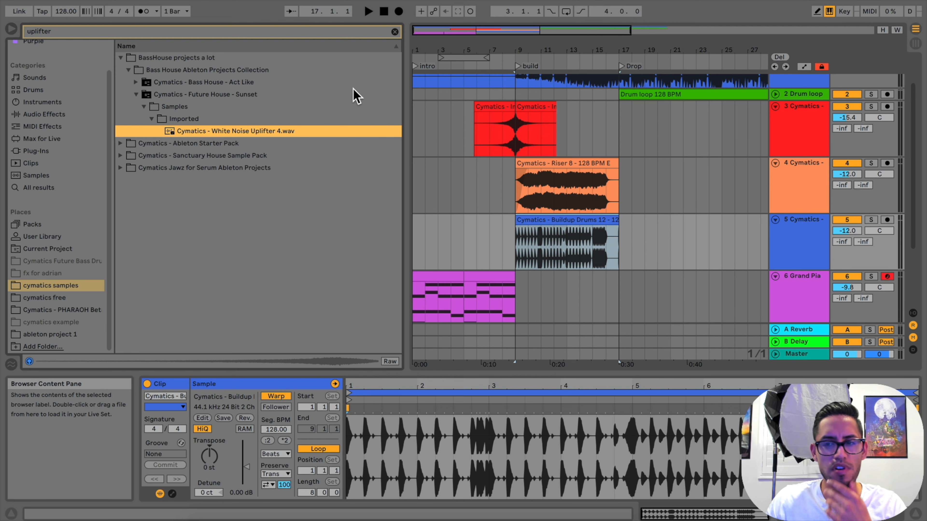
Insert an audio track below the riser track and place White Noise Uplifter 4 on it at bar 13
left_click(798, 170)
key("super+t")
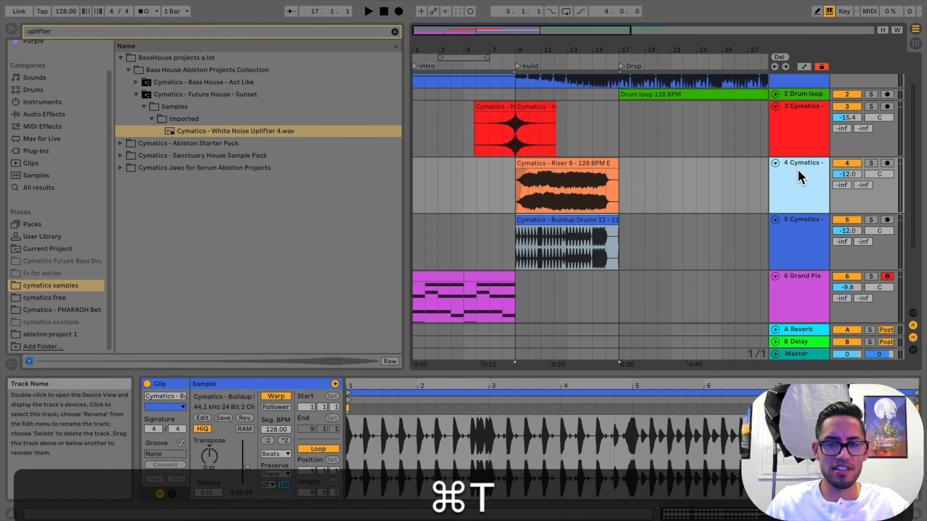
left_click_drag(269, 132, 567, 242)
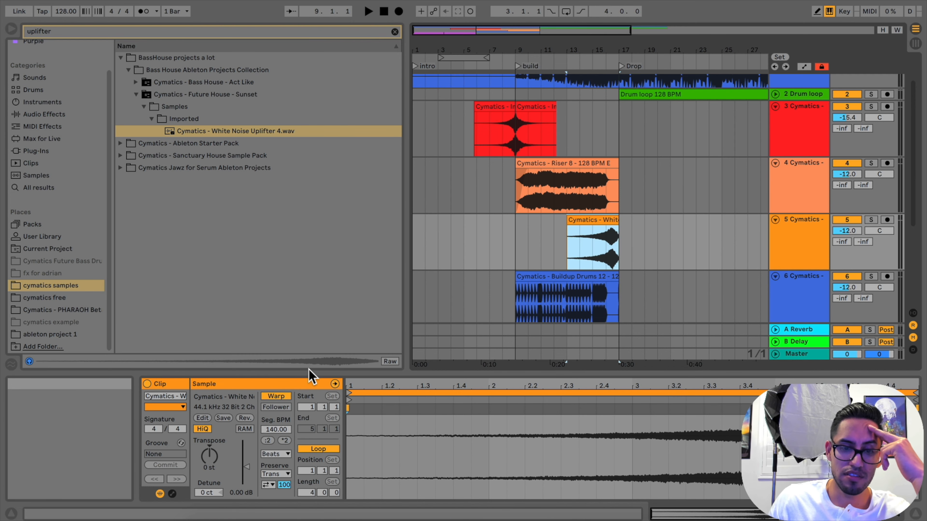
Turn off warping for the white noise uplifter clip and move it so that it ends at about bar 16
left_click(274, 396)
left_click_drag(613, 42, 612, 55)
left_click_drag(604, 220, 560, 219)
left_click_drag(618, 51, 615, 94)
left_click_drag(548, 219, 604, 223)
left_click_drag(604, 49, 534, 58)
Turn off warping for the Buildup Drums 12 clip and check the riser and uplifter clips above it
left_click(495, 273)
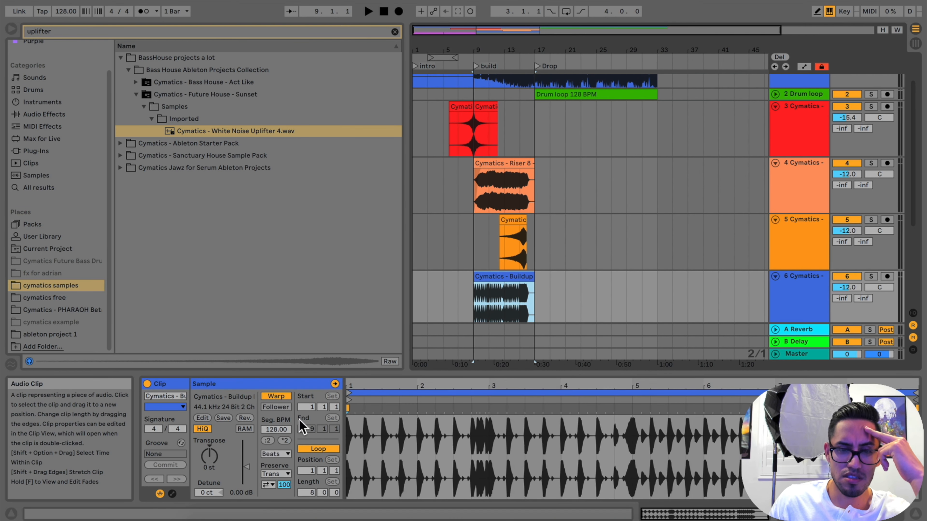
left_click(276, 397)
left_click(504, 163)
left_click(513, 241)
left_click(506, 279)
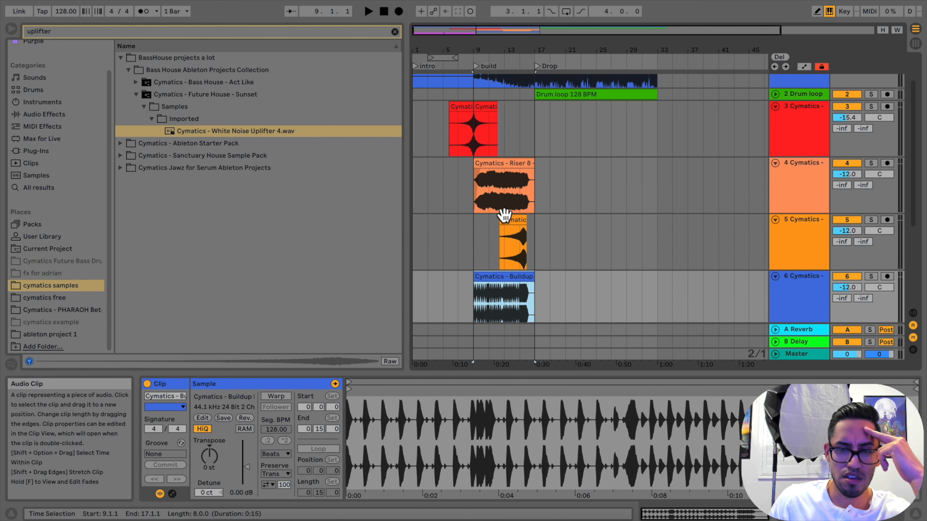
scroll(506, 204, "up", 1)
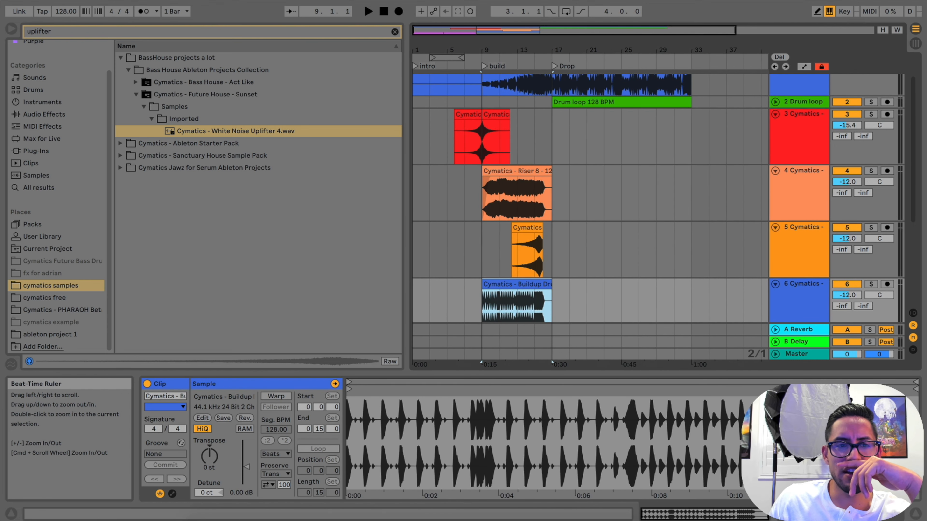
Hide the browser and return the playback position to bar 1
left_click(13, 28)
left_click(14, 30)
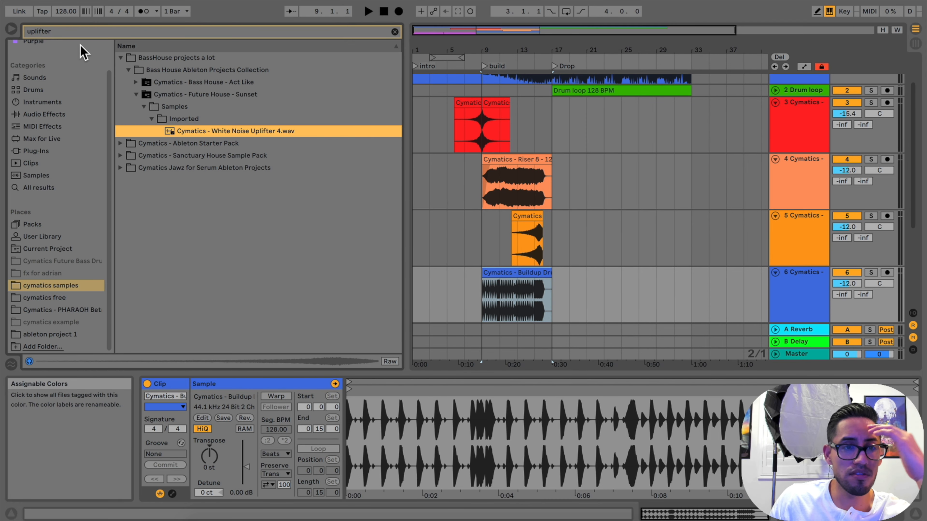
left_click(19, 29)
mouse_move(108, 52)
left_mouse_down()
mouse_move(108, 84)
mouse_move(108, 48)
left_mouse_up()
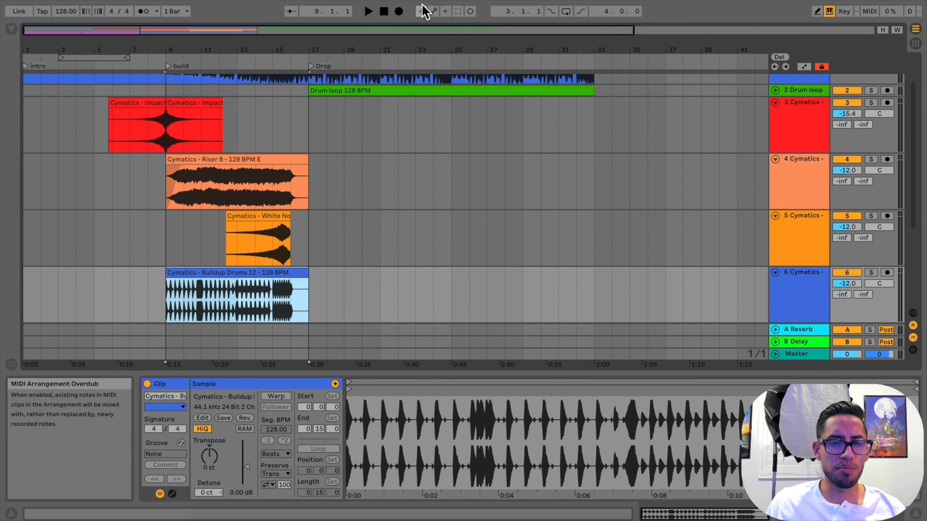
left_click(385, 13)
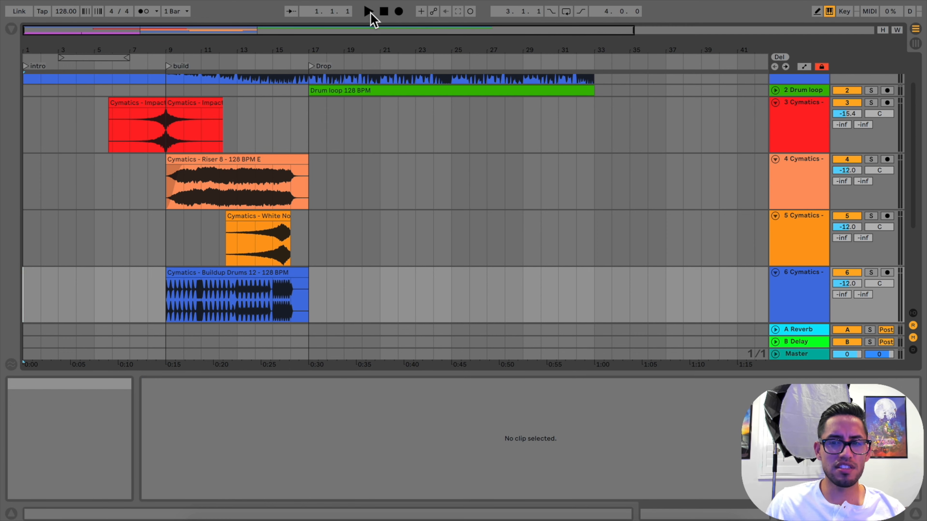
Play from the start and set the Session View faders: impact track -17.3 dB, buildup drums -14.0 dB, riser -14.9 dB, white noise -11.8 dB
scroll(819, 201, "down", 4)
scroll(821, 201, "up", 5)
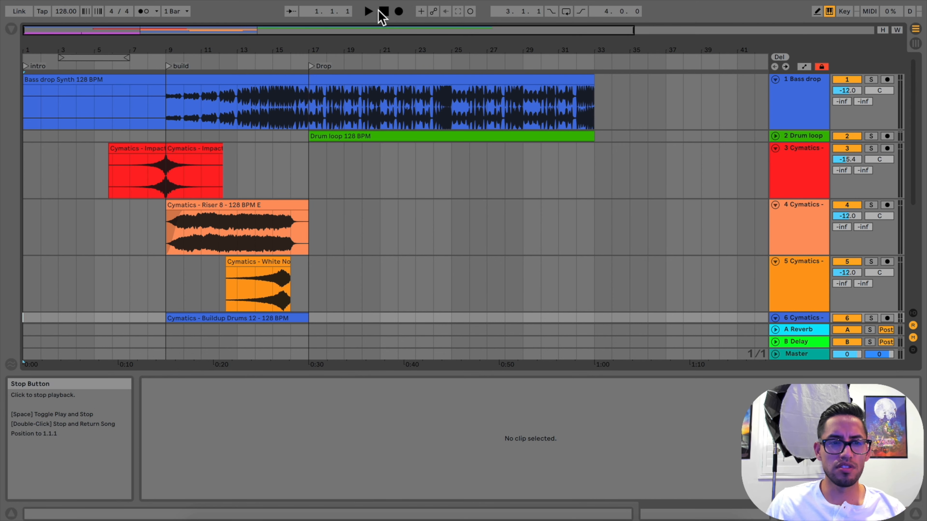
left_click(369, 11)
left_click(915, 43)
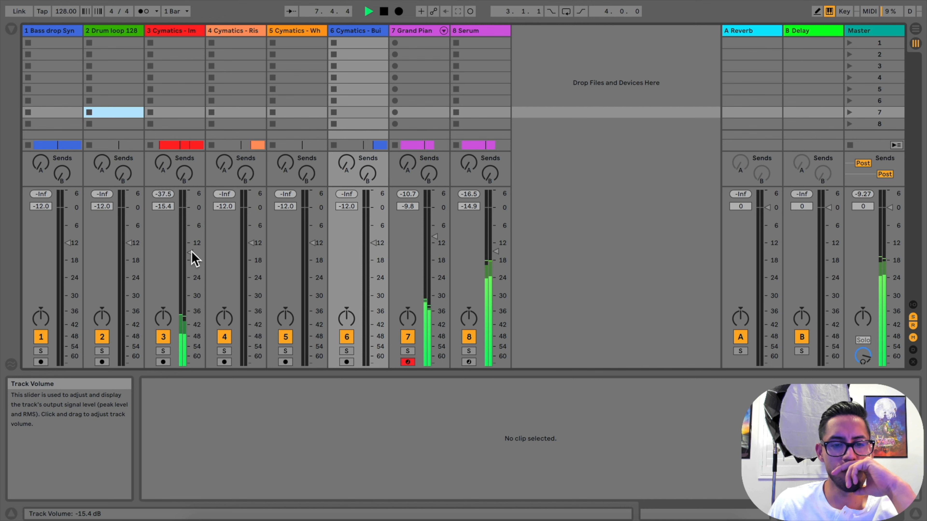
left_click_drag(192, 253, 191, 258)
left_click_drag(376, 243, 375, 249)
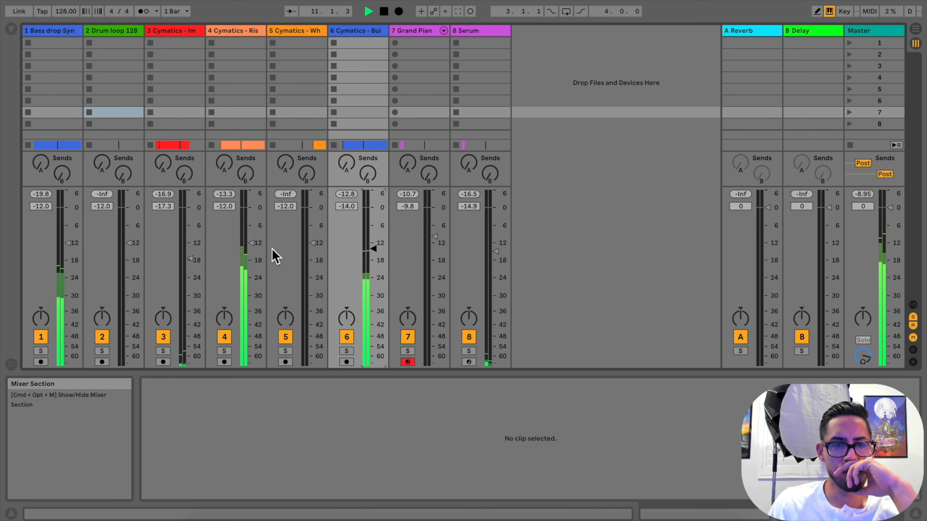
left_click_drag(251, 243, 251, 251)
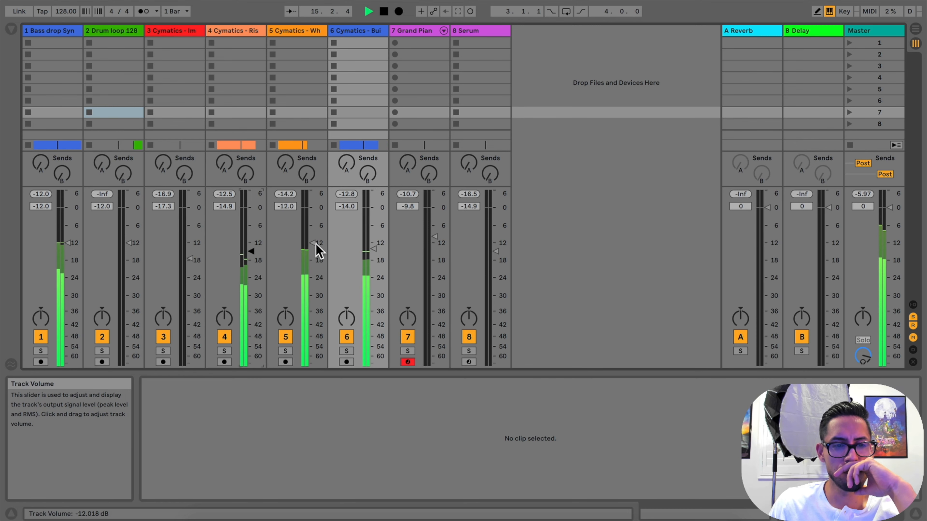
left_click_drag(317, 250, 316, 249)
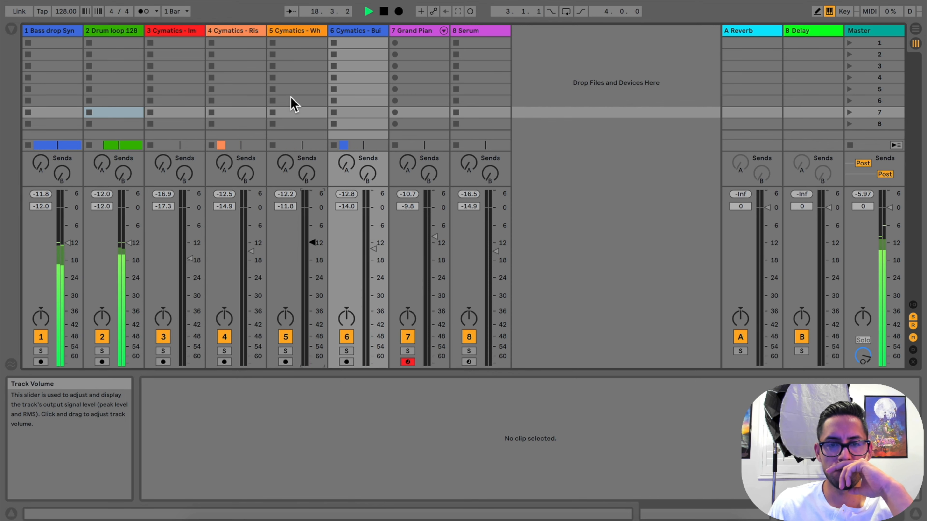
Stop playback and lower the Bass drop Synth track's volume to -14.7 dB
left_click(469, 62)
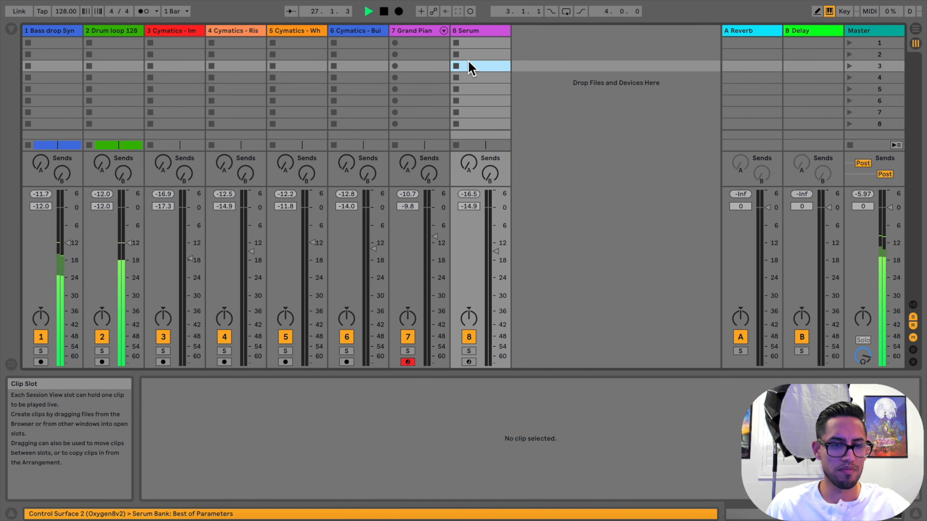
key("space")
left_click_drag(68, 244, 68, 249)
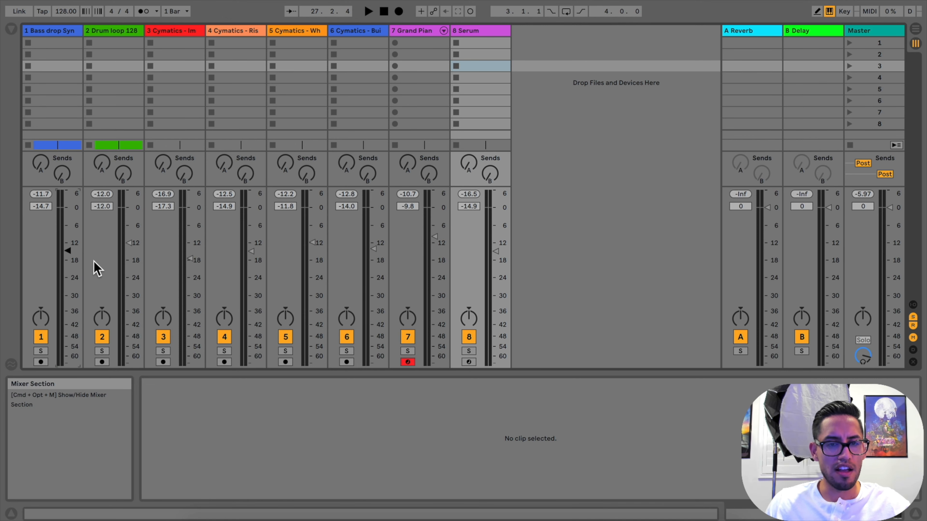
Select all tracks from Serum to Bass drop Synth and raise their volumes together until the Bass drop fader is at -9.2 dB
left_click(476, 31)
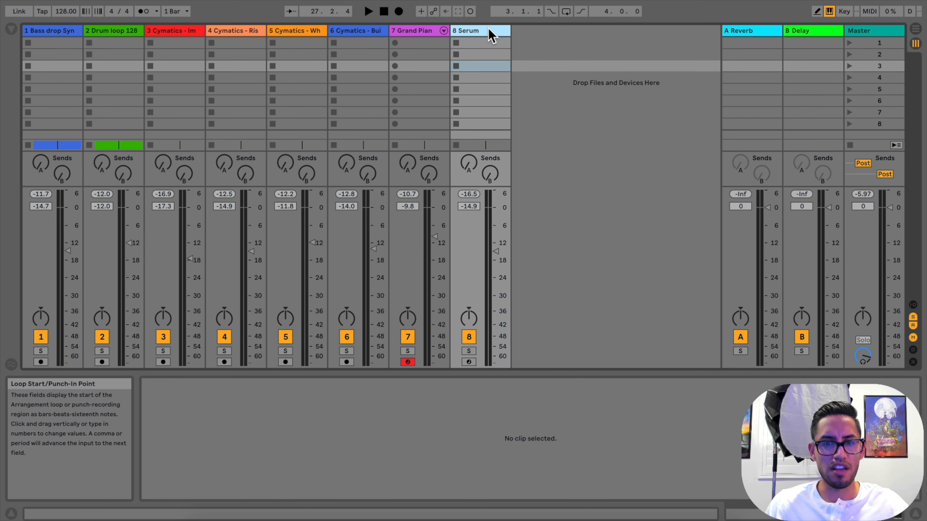
key("shift")
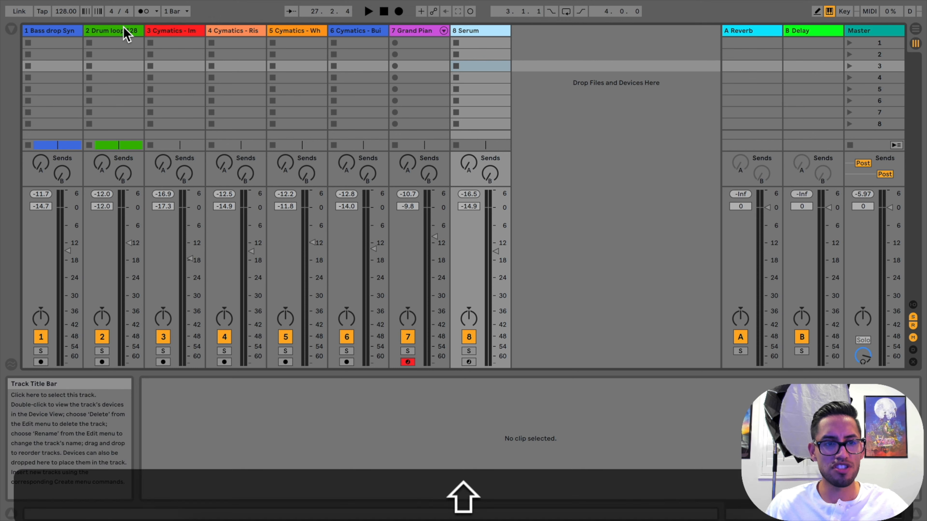
left_click(62, 33, "shift")
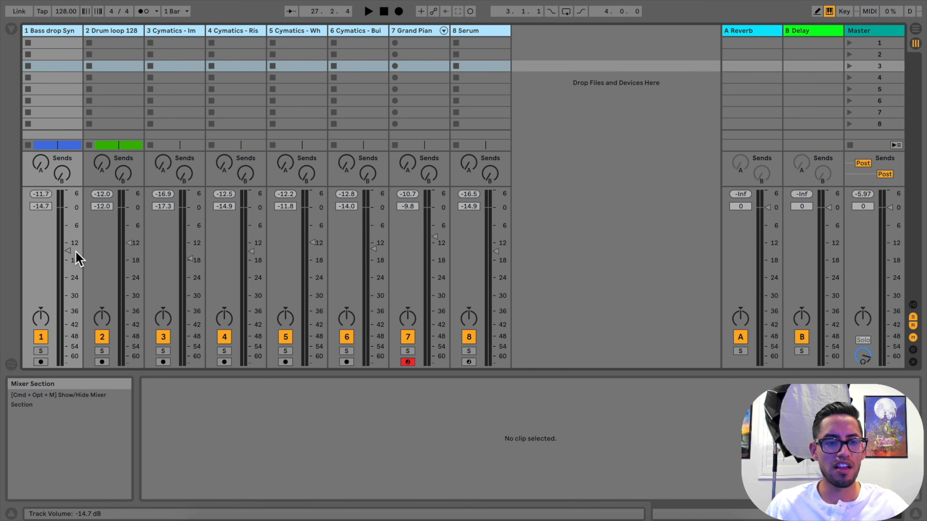
left_click(67, 251)
left_click_drag(67, 251, 68, 237)
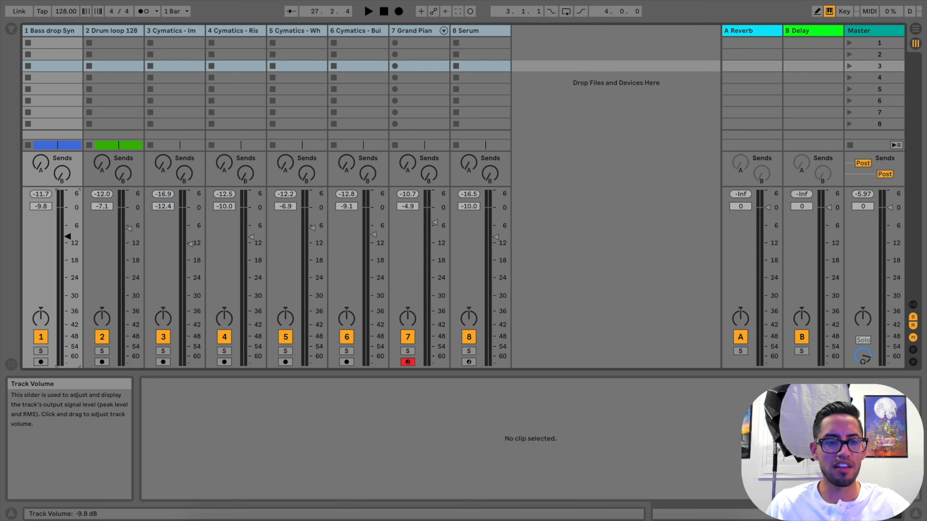
Play the opening briefly and then from the Drop locator, checking the track and Master levels in the Session View mixer
key("space")
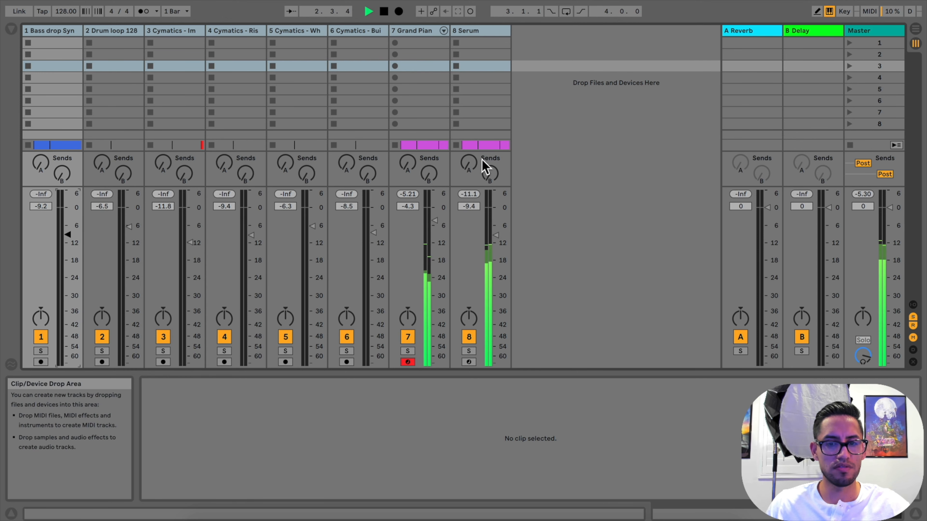
key("space")
left_click(915, 29)
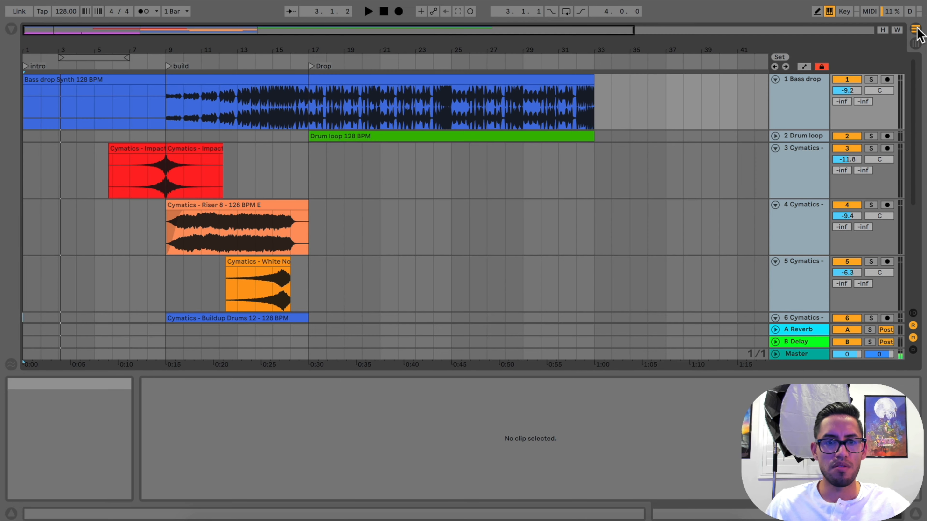
left_click(313, 66)
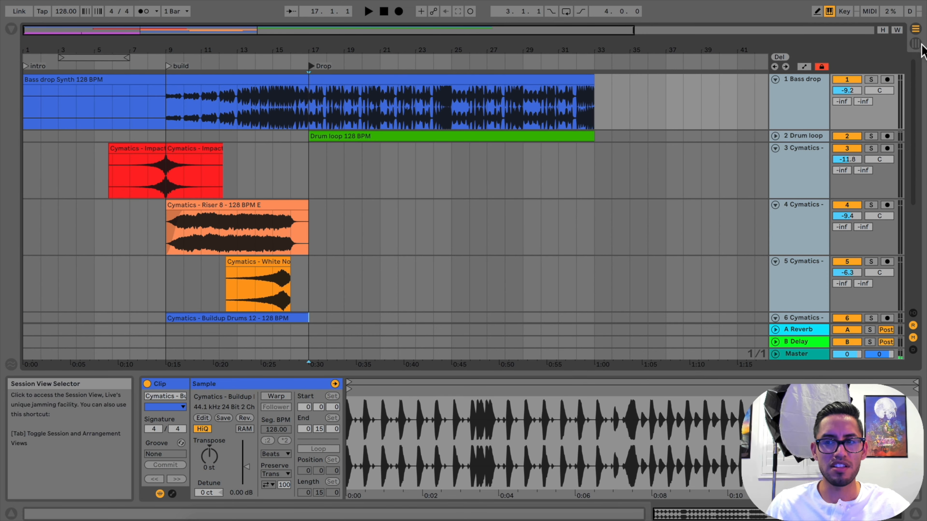
key("space")
left_click(918, 44)
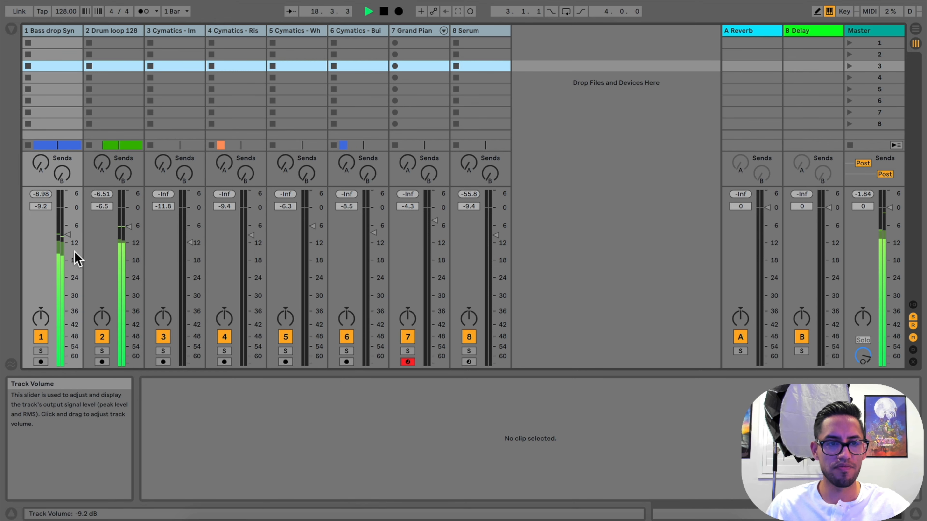
left_click(624, 250)
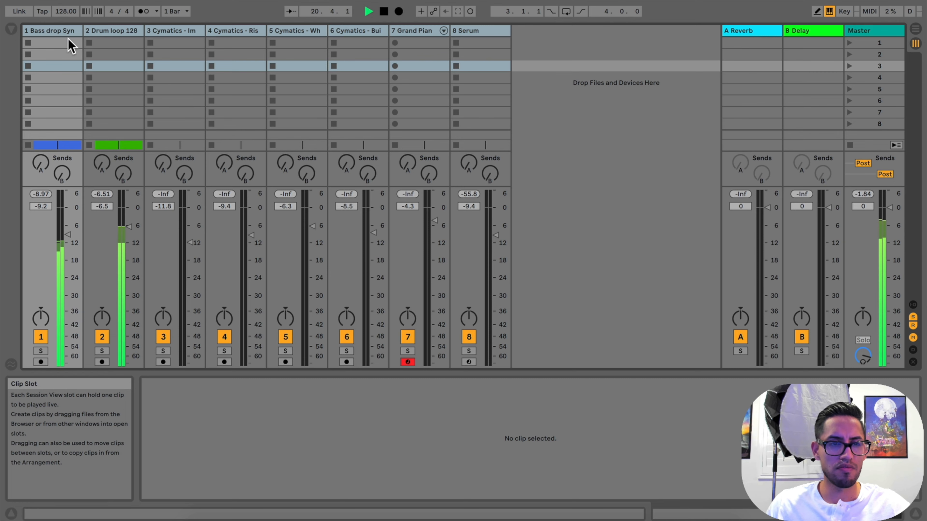
Select only the Bass drop Synth track, lower its volume to -9.6 dB and stop playback
left_click(71, 30)
left_click(110, 33)
left_click(58, 32)
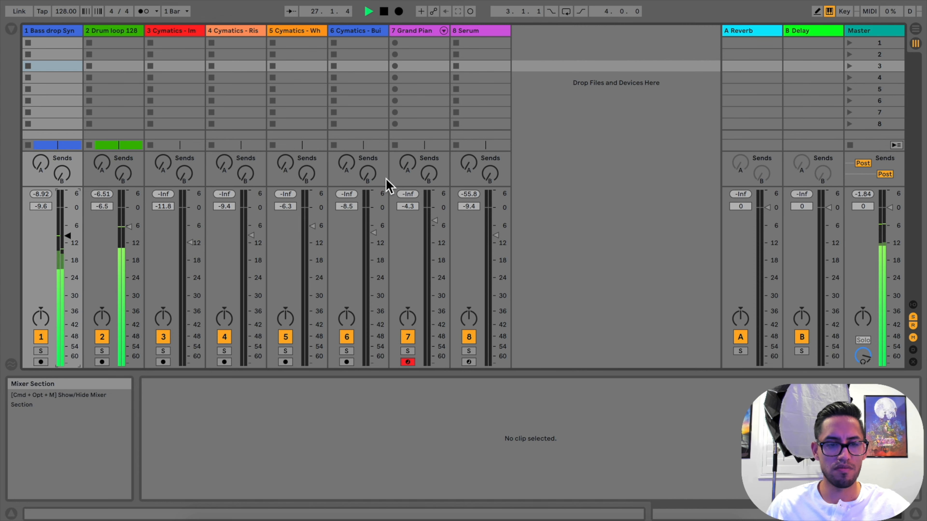
key("space")
Open the browser and search the Audio Effects for "uti" to locate Utility
left_click(869, 33)
left_click(11, 29)
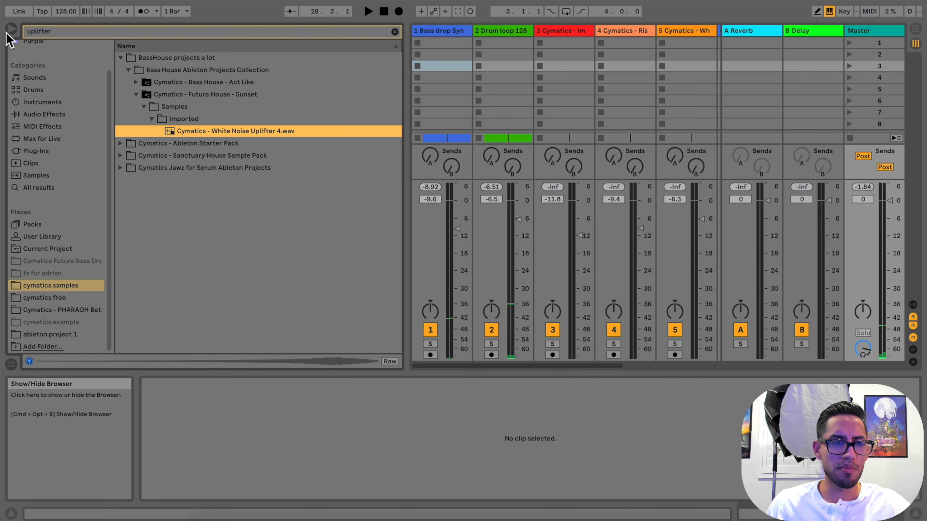
left_click(59, 32)
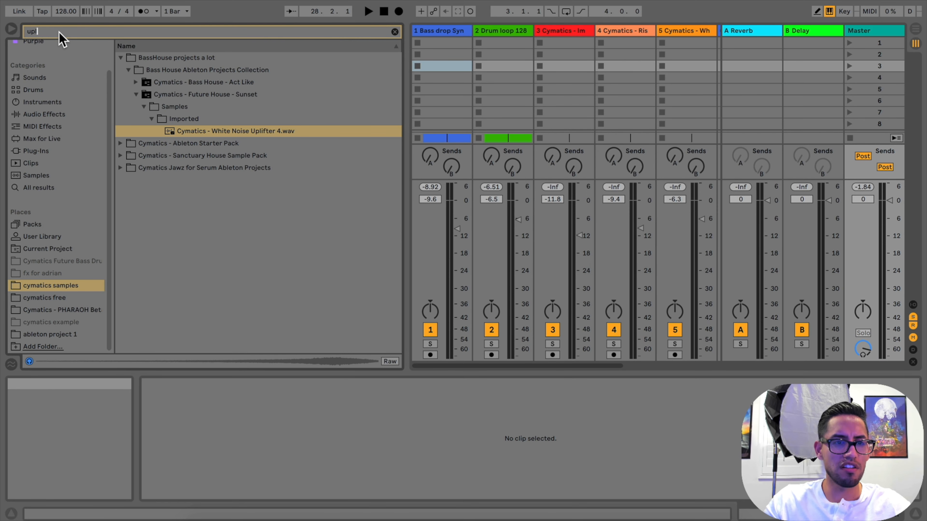
key("BackSpace")
key("BackSpace")
type("ti")
left_click(55, 146)
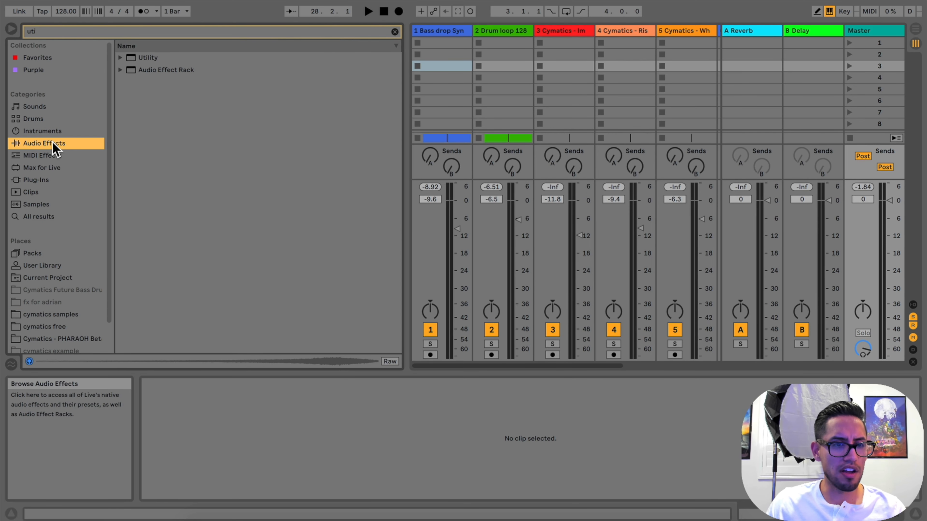
left_click(135, 58)
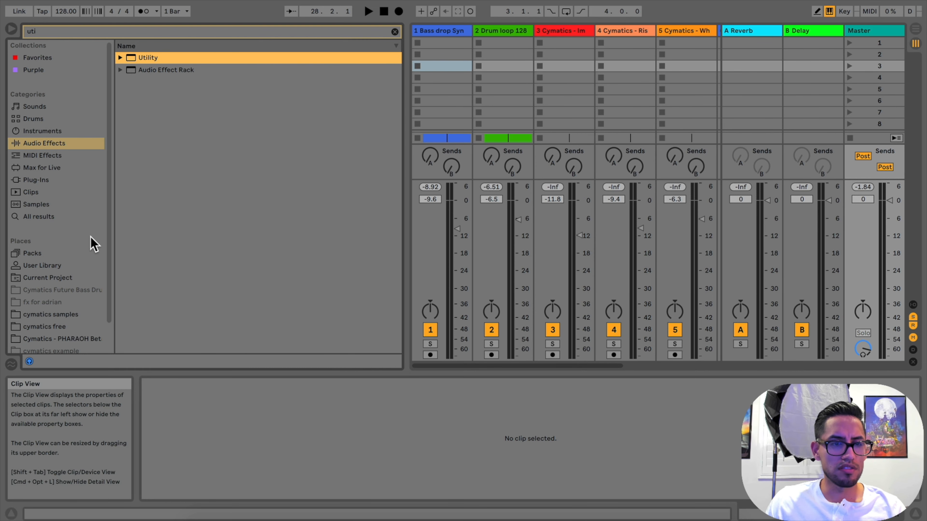
Add the Utility effect to the Master track and set its Gain to 1.67 dB while the drop plays
left_click(885, 32)
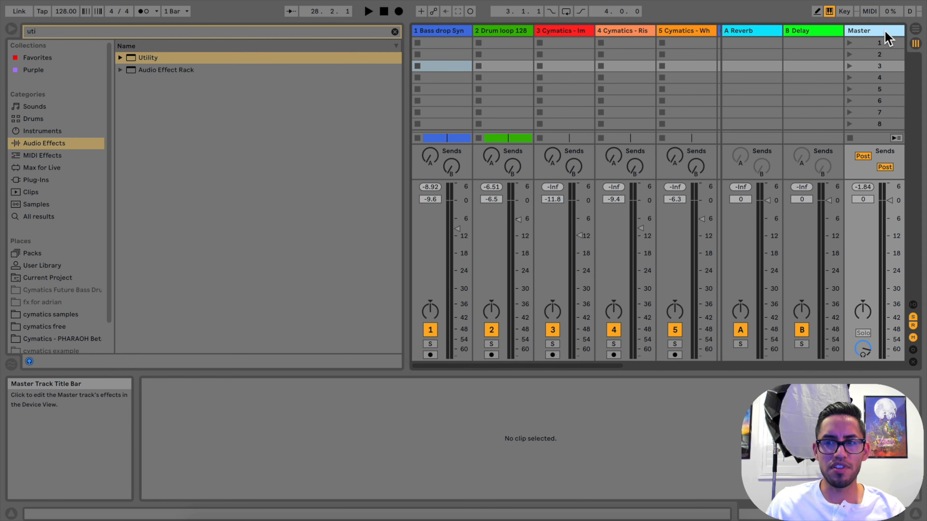
left_click(47, 156)
left_click(45, 144)
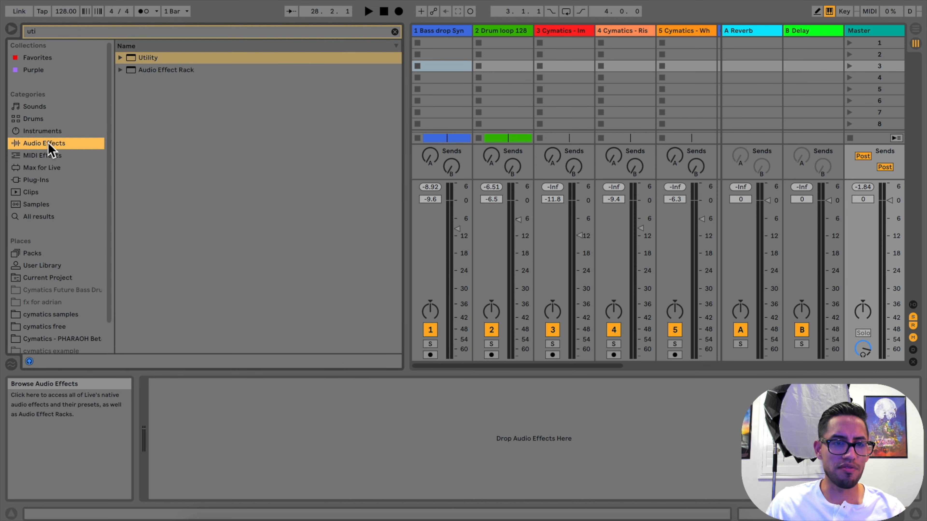
left_click(395, 32)
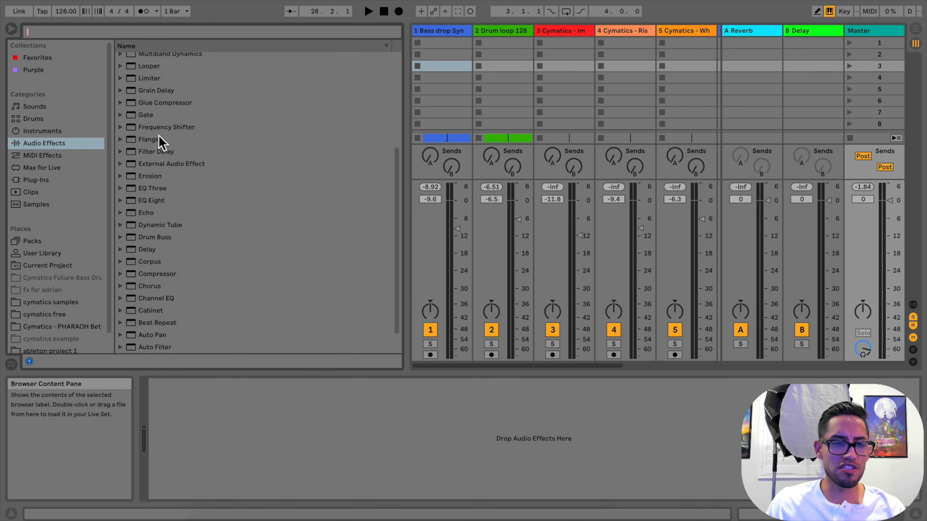
left_click_drag(144, 91, 193, 419)
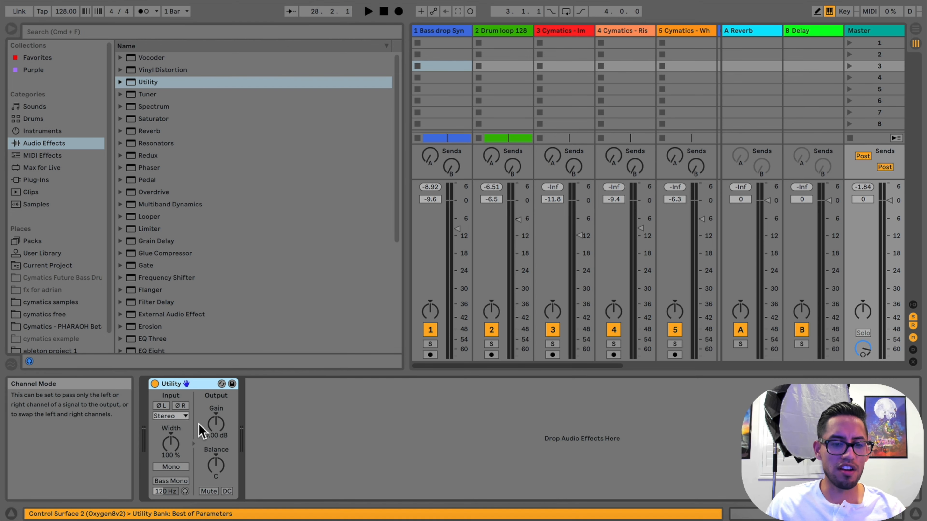
left_click(12, 29)
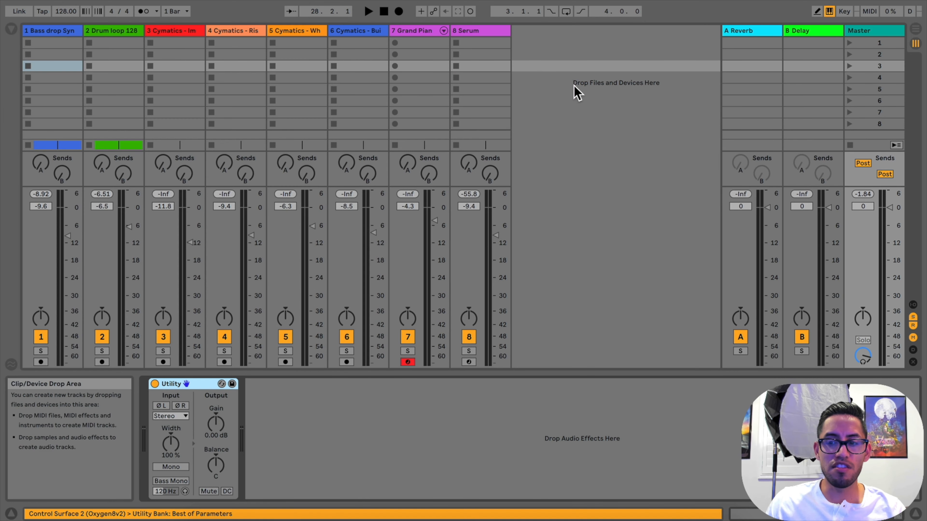
left_click(215, 427)
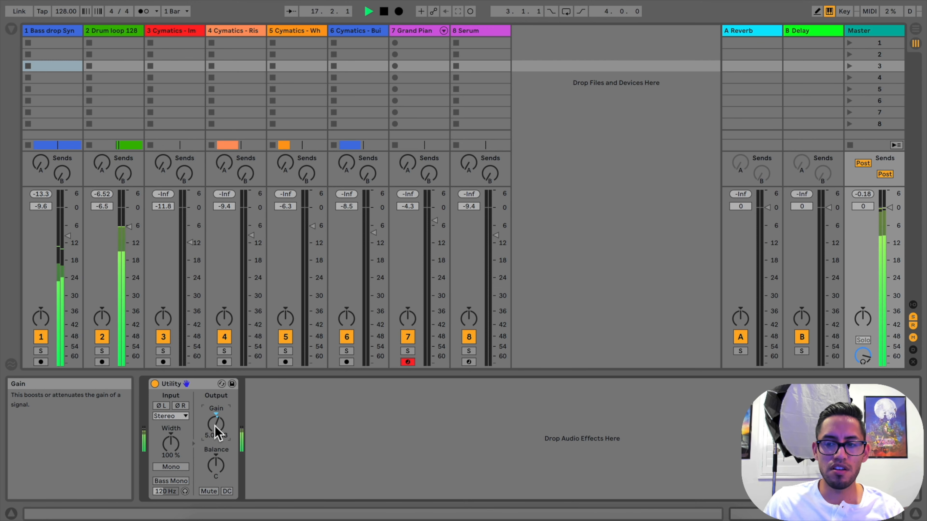
left_click_drag(215, 428, 215, 436)
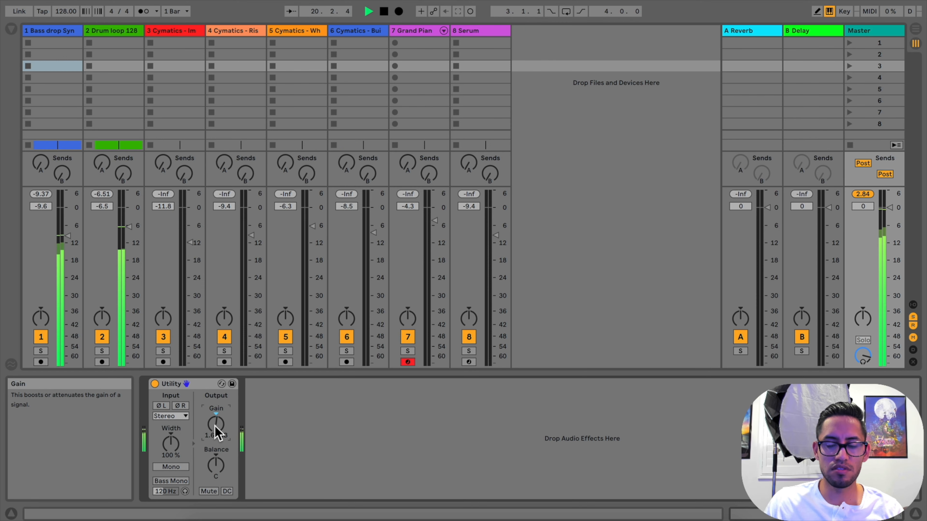
Restart playback from bar 1 and lower the Grand Piano track to -5.4 dB and the Serum track to -10.3 dB in Session View
left_click(916, 29)
left_click(387, 13)
left_click(369, 13)
left_click(913, 44)
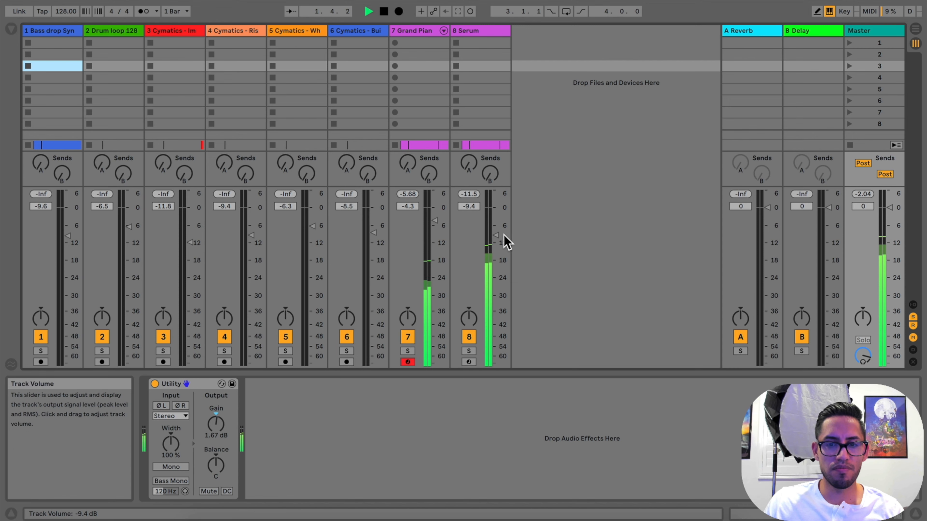
left_click(436, 220)
left_click_drag(434, 221, 435, 224)
left_click_drag(496, 235, 495, 237)
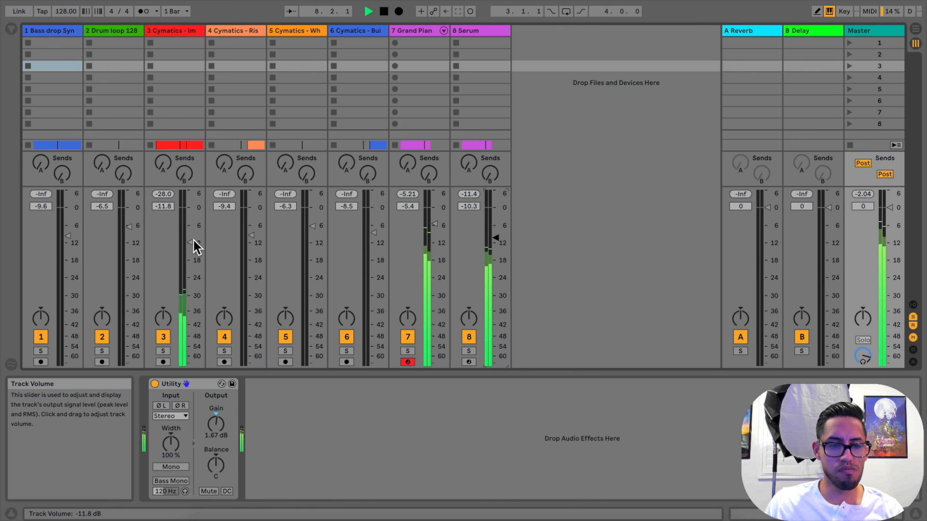
Lower the impact track to -13.1 dB, riser to -14.4 dB, buildup drums to -10.0 dB and white noise to -8.3 dB, and return to Arrangement View
left_click_drag(193, 249, 193, 252)
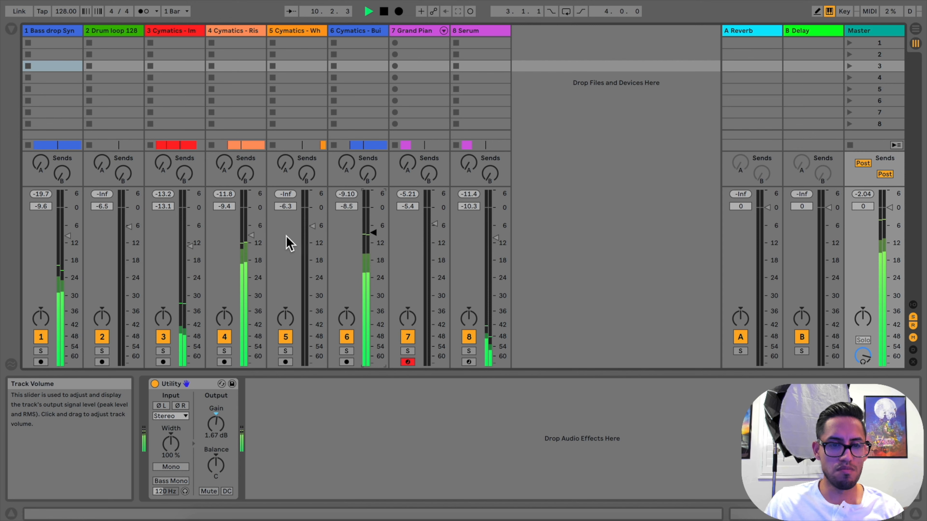
left_click_drag(251, 235, 256, 250)
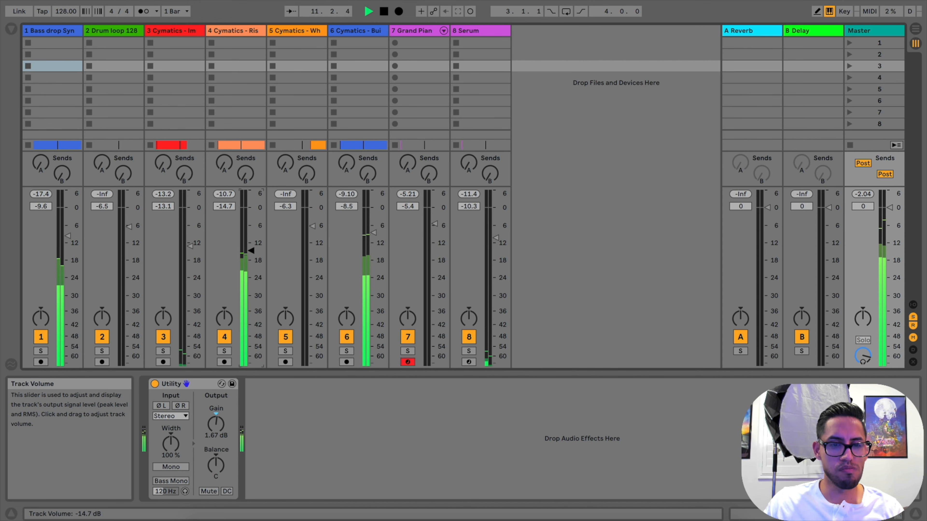
left_click_drag(373, 233, 373, 237)
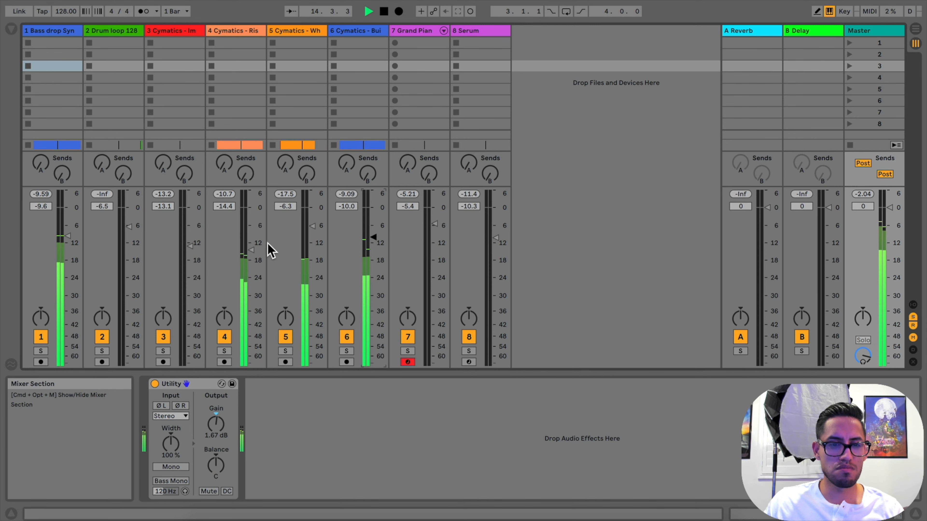
left_click(251, 250)
left_click_drag(312, 226, 313, 232)
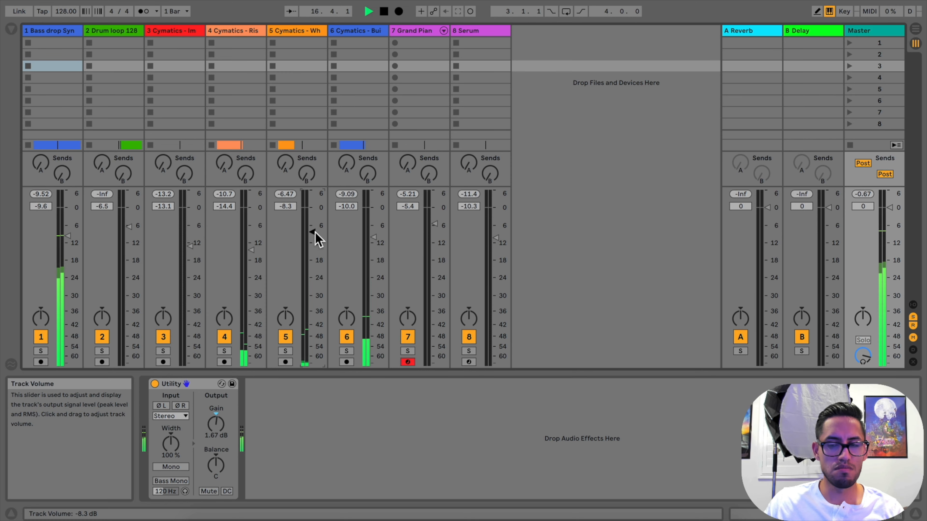
left_click(916, 31)
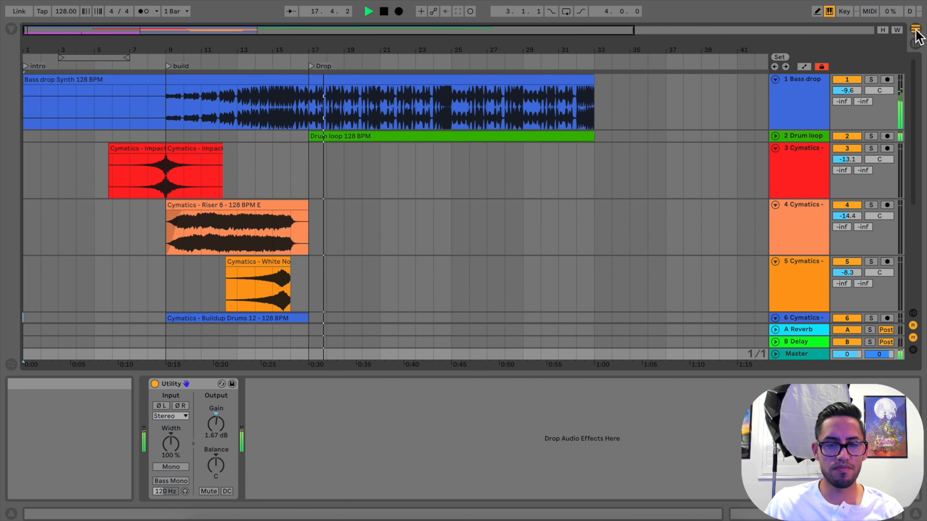
Raise the Bass drop Synth track's volume to -8.7 dB in Session View while the drop plays, and return to Arrangement View
left_click(916, 44)
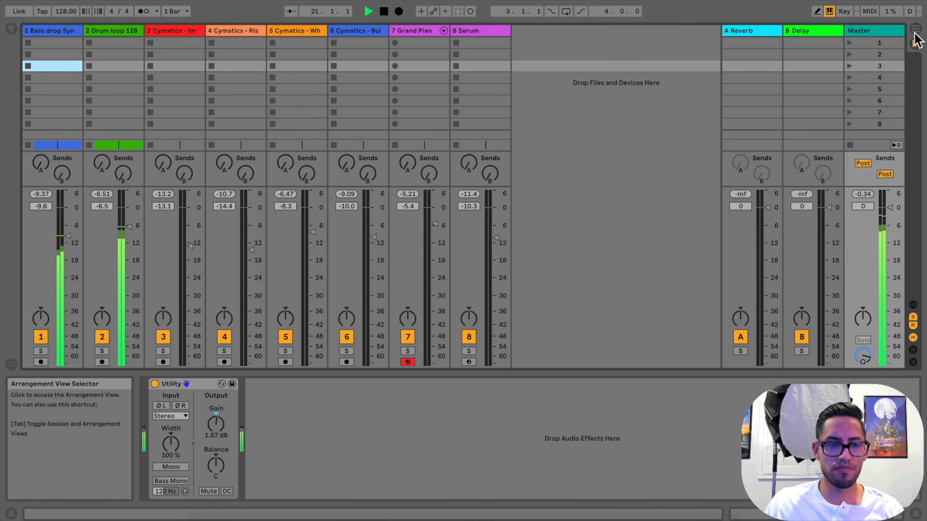
left_click(916, 31)
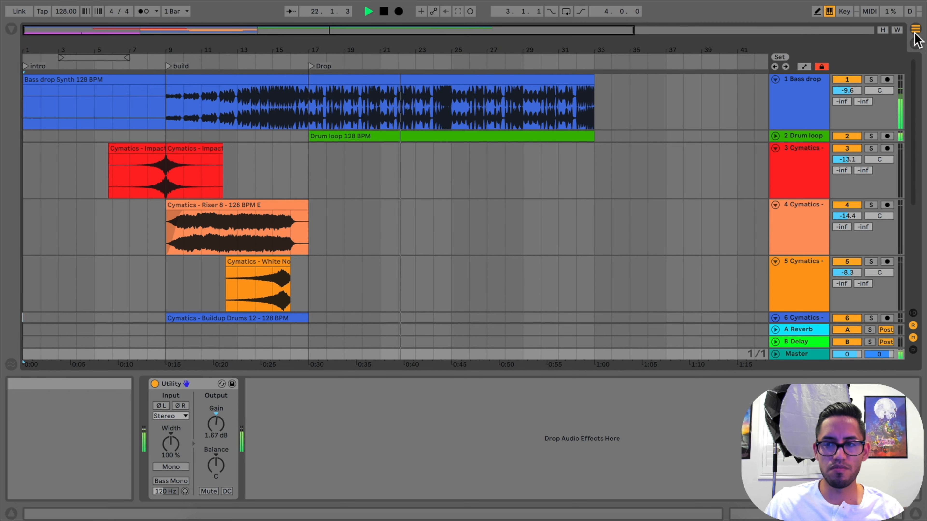
left_click(916, 44)
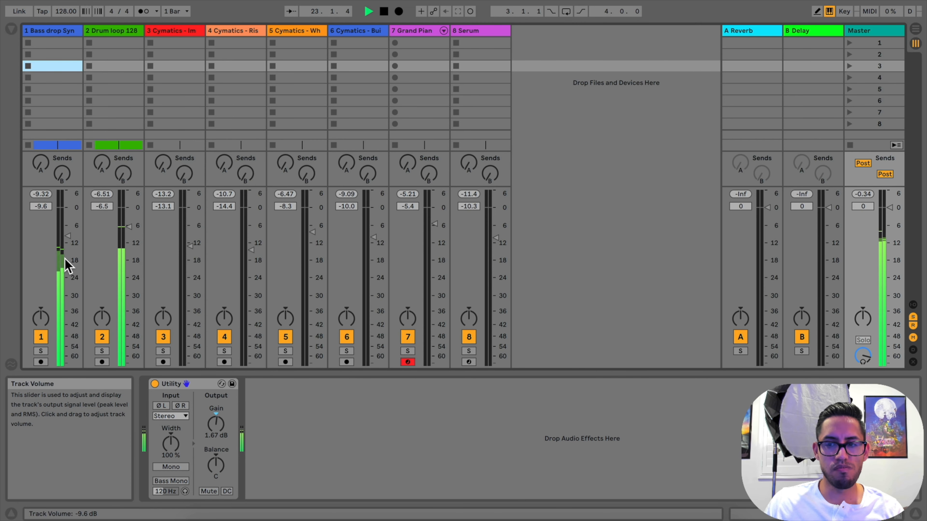
left_click_drag(68, 235, 67, 239)
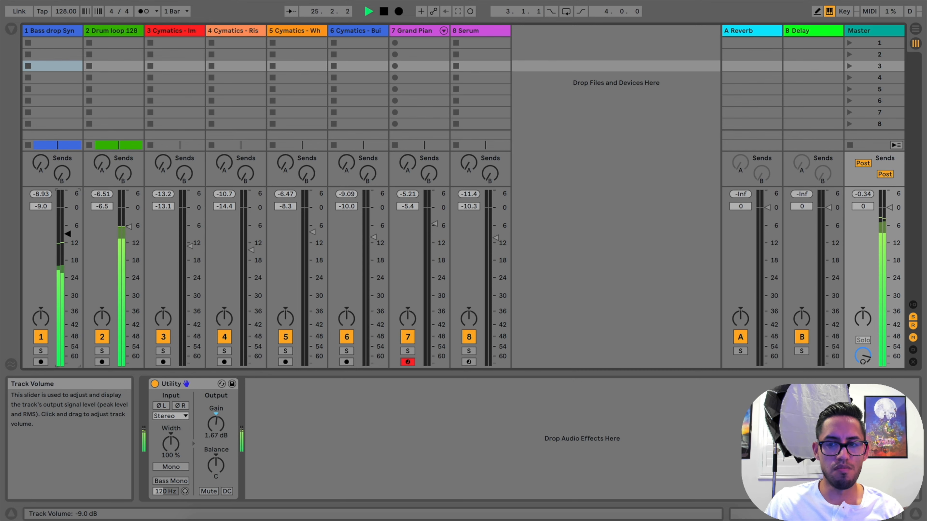
left_click_drag(68, 235, 68, 233)
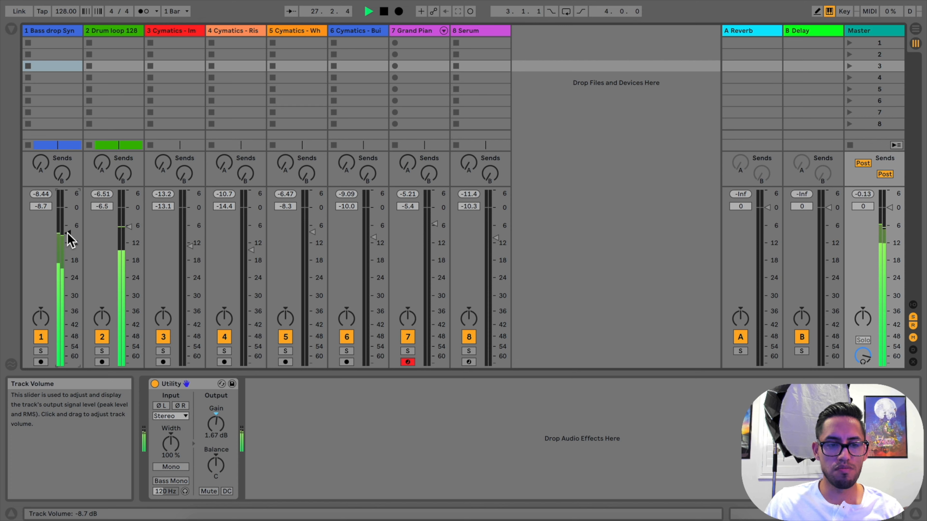
left_click(915, 29)
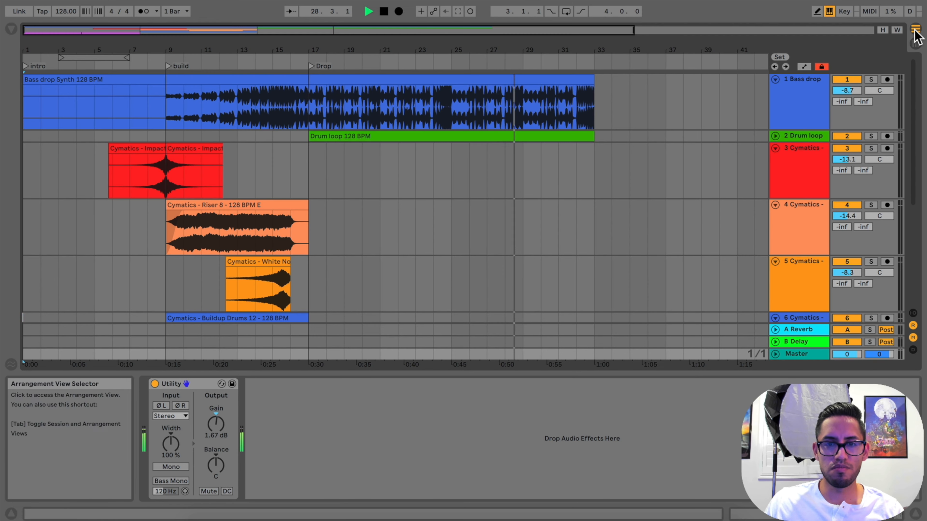